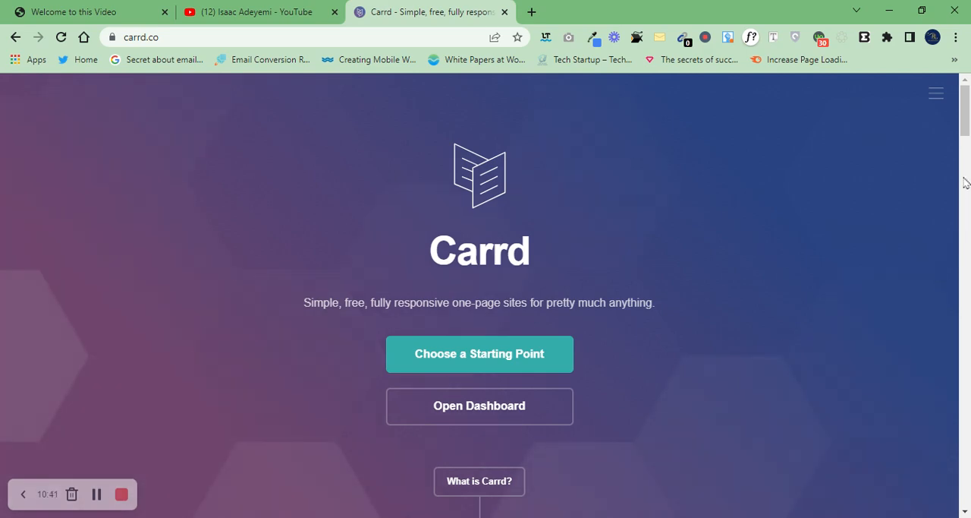
Step: Look over the Carrd home page, open the dashboard of existing sites and start a new site
{"action": "left_click_drag", "start_coordinate": [966, 135], "coordinate": [969, 173]}
{"action": "scroll", "coordinate": [969, 173], "scroll_direction": "down", "scroll_amount": 6}
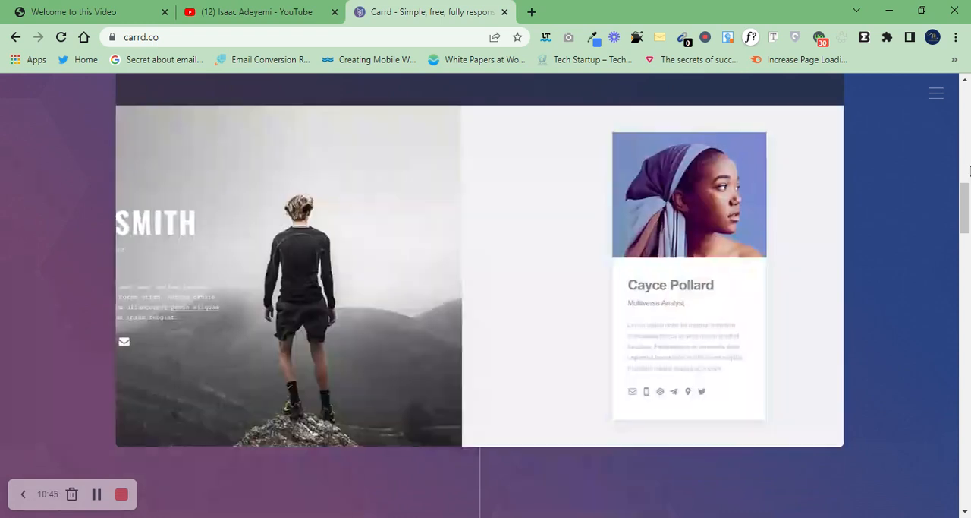
{"action": "scroll", "coordinate": [969, 139], "scroll_direction": "up", "scroll_amount": 10}
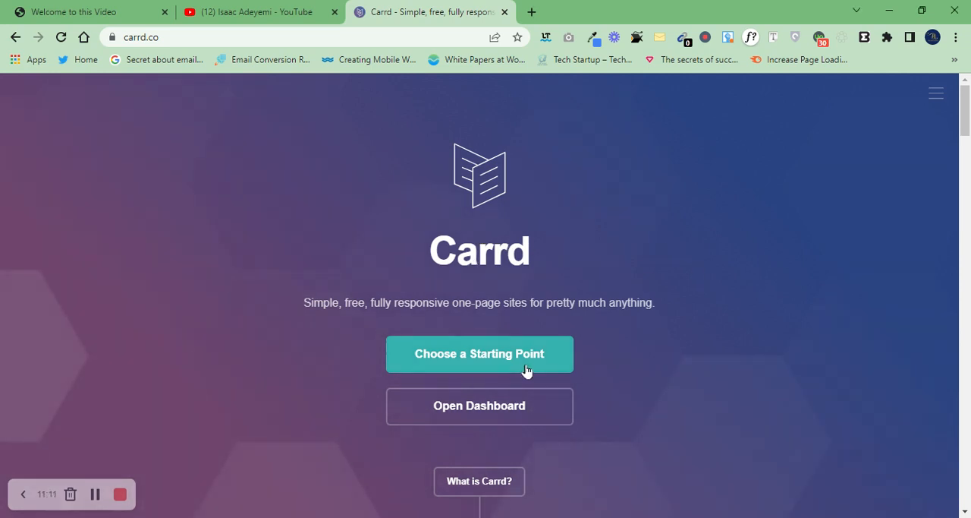
{"action": "left_click", "coordinate": [494, 421]}
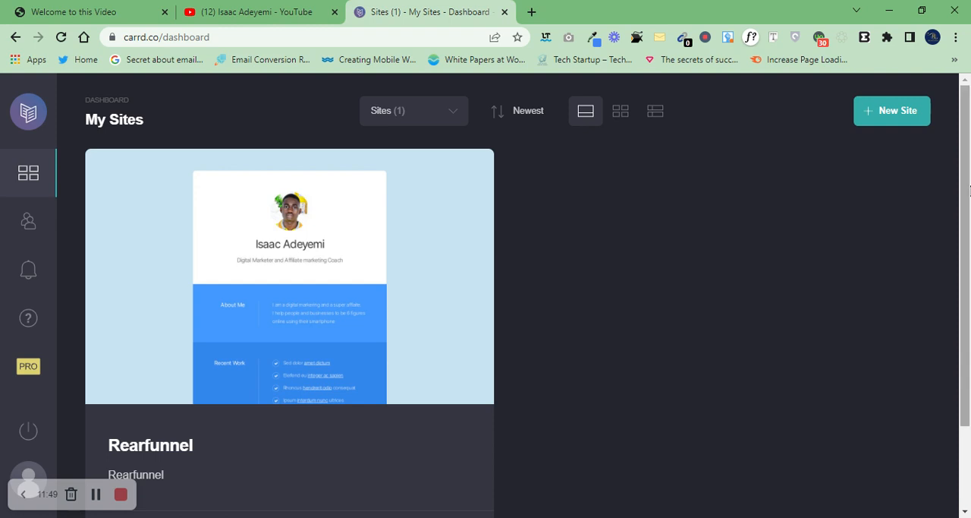
{"action": "left_click", "coordinate": [912, 121]}
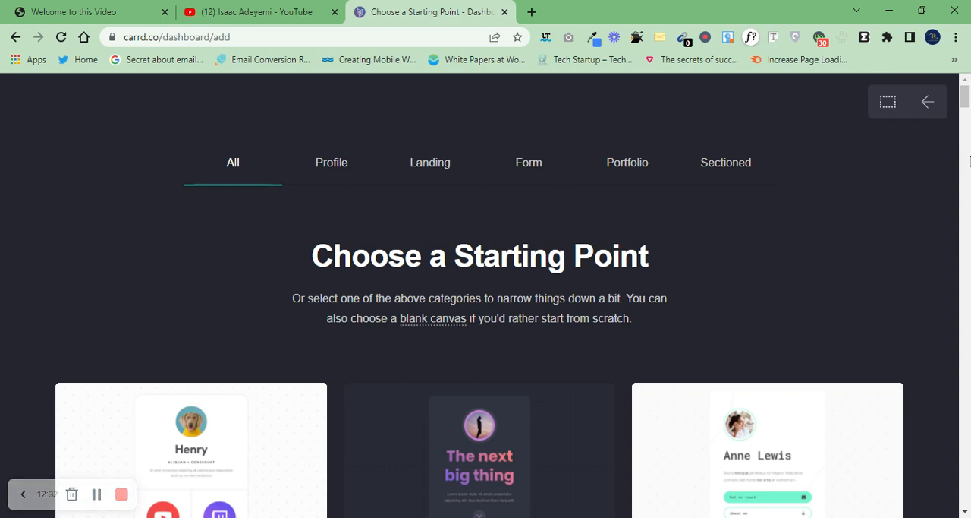
Step: Browse the available starting-point templates, first across all categories and within the Landing category
{"action": "scroll", "coordinate": [964, 107], "scroll_direction": "down", "scroll_amount": 1}
{"action": "scroll", "coordinate": [964, 106], "scroll_direction": "down", "scroll_amount": 7}
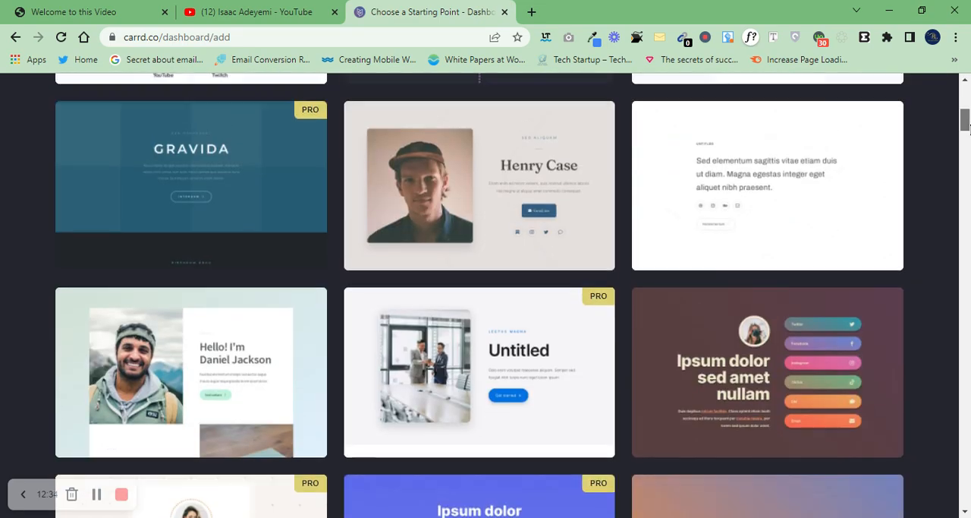
{"action": "scroll", "coordinate": [966, 104], "scroll_direction": "up", "scroll_amount": 8}
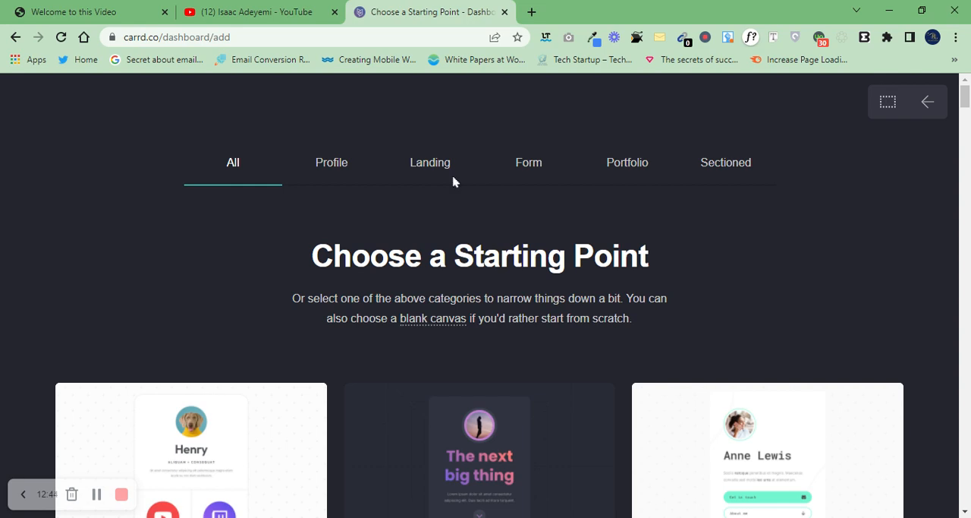
{"action": "left_click", "coordinate": [405, 152]}
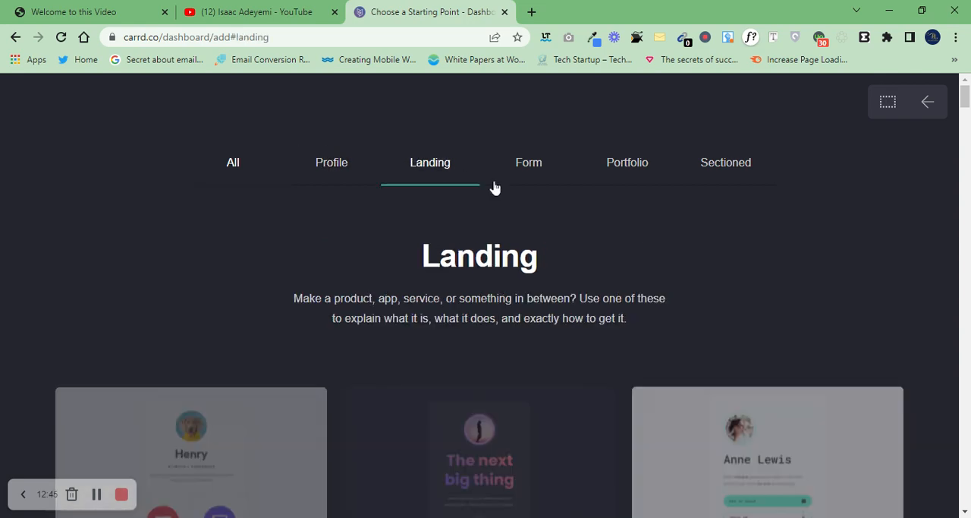
{"action": "mouse_move", "coordinate": [968, 135]}
{"action": "left_mouse_down"}
{"action": "mouse_move", "coordinate": [966, 505]}
{"action": "mouse_move", "coordinate": [966, 138]}
{"action": "left_mouse_up"}
Step: Choose the HIRO template from the Profile category as the new site's starting point
{"action": "left_click", "coordinate": [331, 162]}
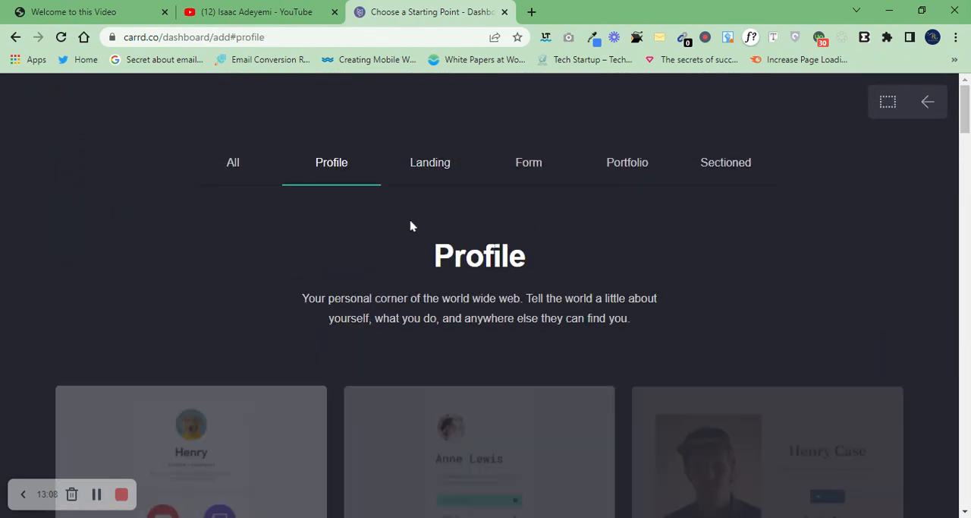
{"action": "left_click", "coordinate": [970, 144]}
{"action": "left_click_drag", "start_coordinate": [969, 151], "coordinate": [967, 203]}
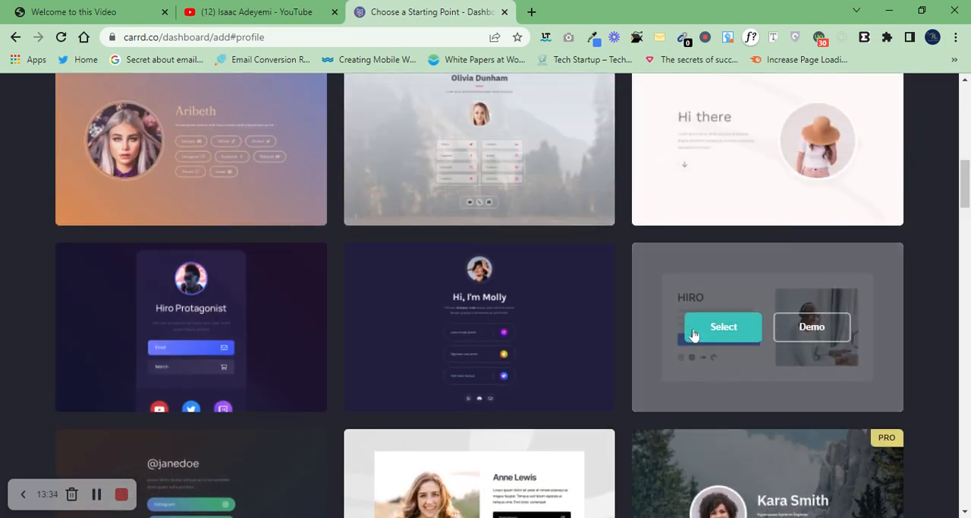
{"action": "left_click", "coordinate": [692, 333]}
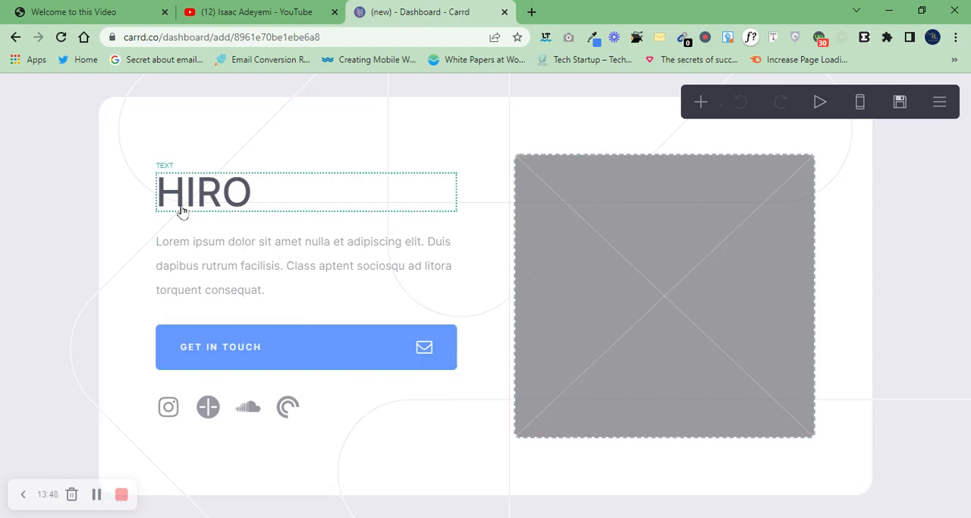
{"action": "left_click", "coordinate": [140, 231]}
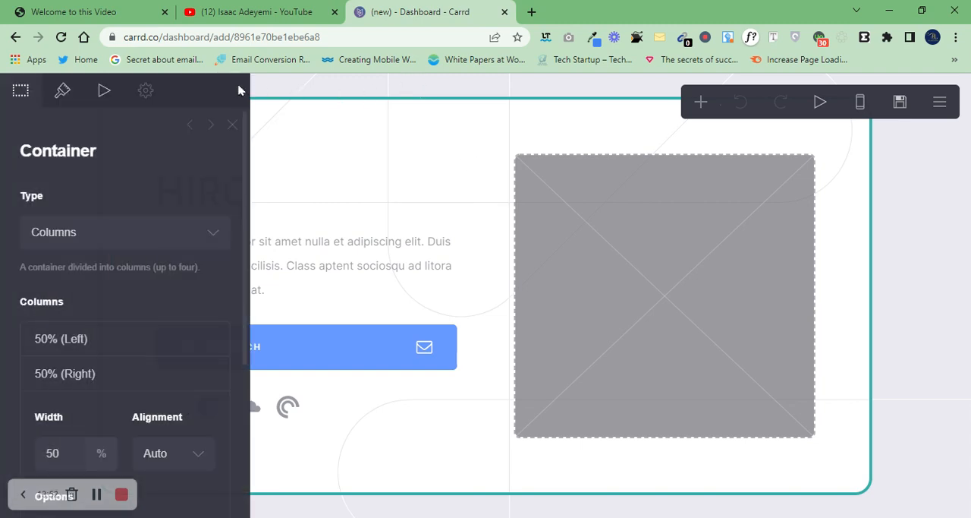
{"action": "left_click", "coordinate": [233, 124]}
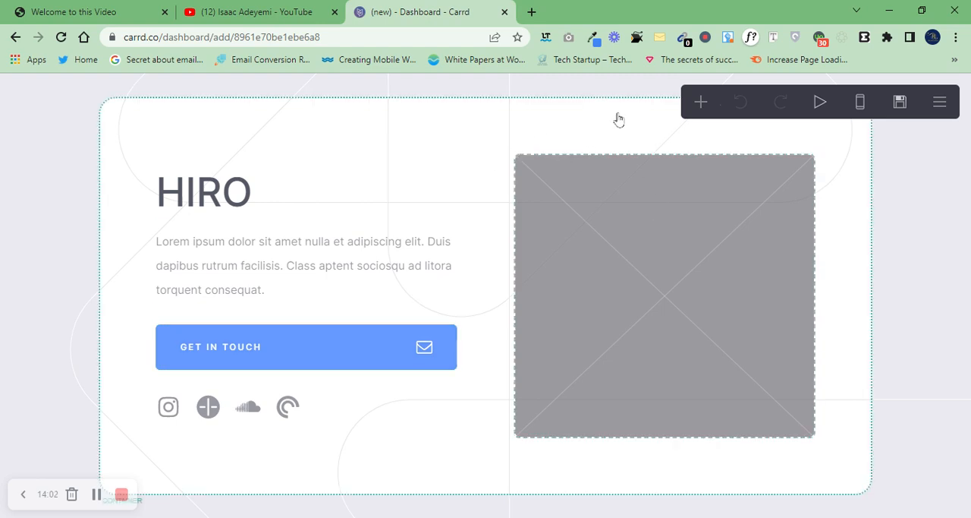
Step: Add two text elements to the page below the main container
{"action": "left_click", "coordinate": [699, 106]}
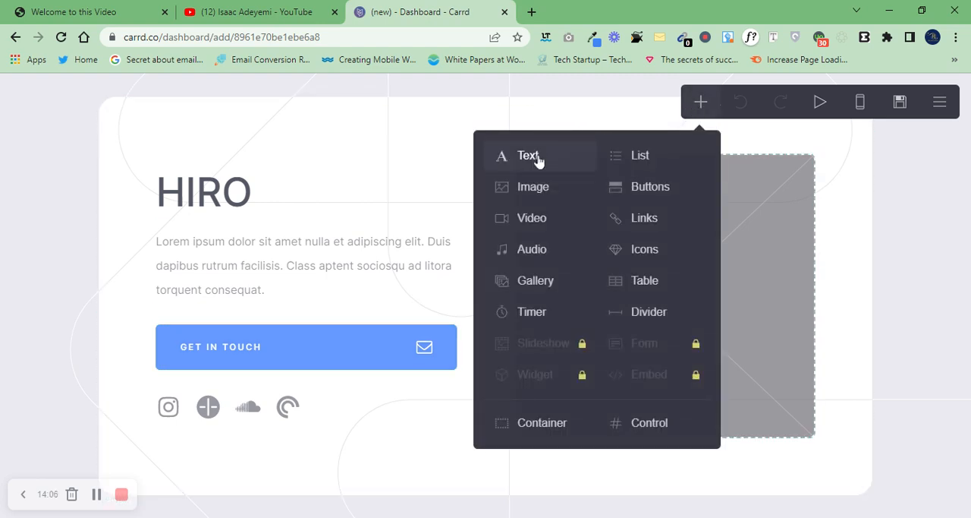
{"action": "left_click", "coordinate": [522, 157]}
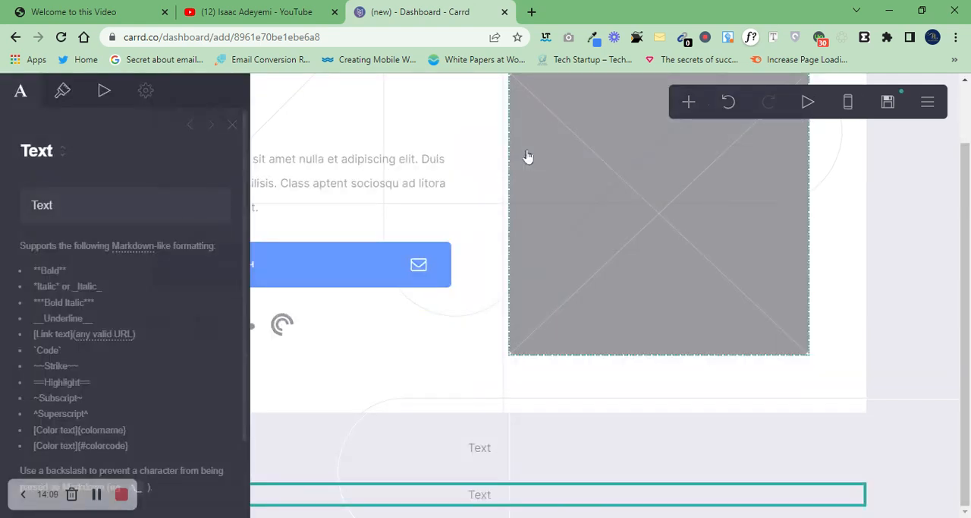
{"action": "left_click", "coordinate": [526, 155]}
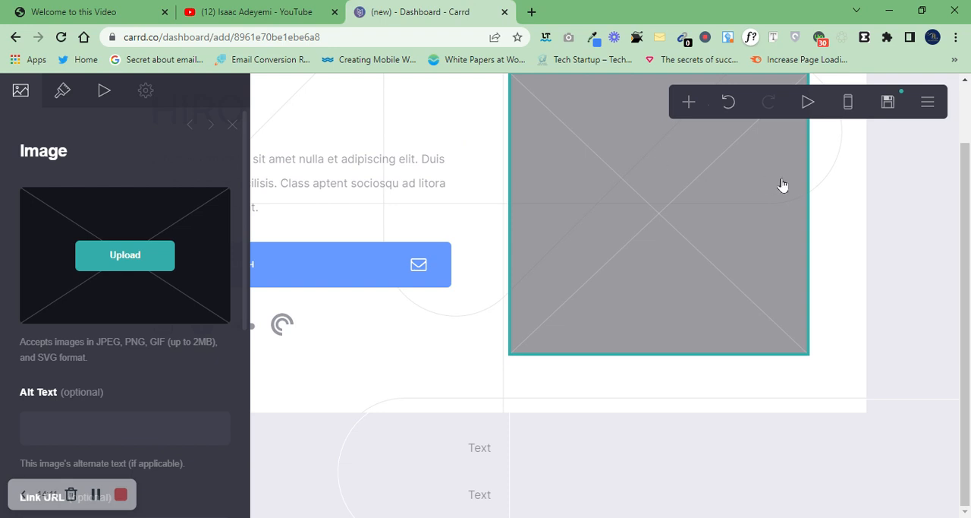
{"action": "scroll", "coordinate": [953, 132], "scroll_direction": "up", "scroll_amount": 1}
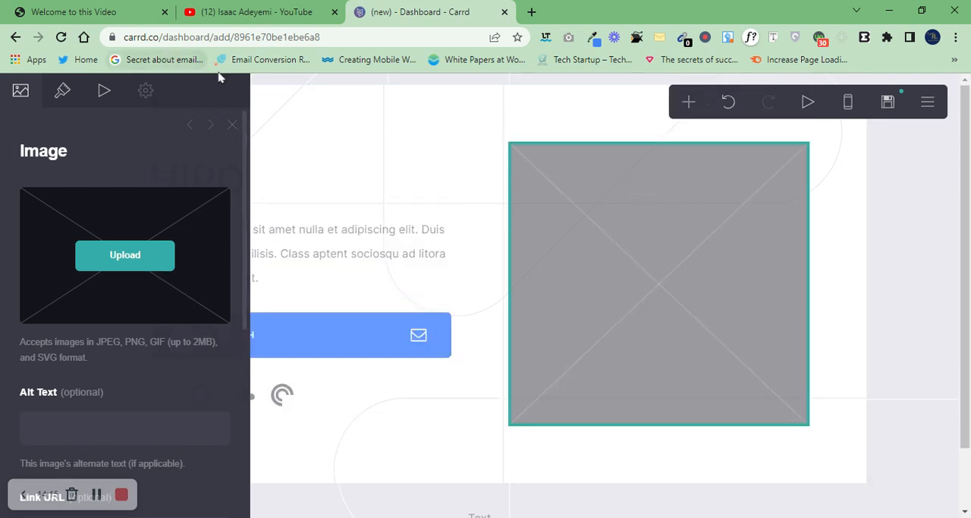
{"action": "left_click", "coordinate": [232, 125]}
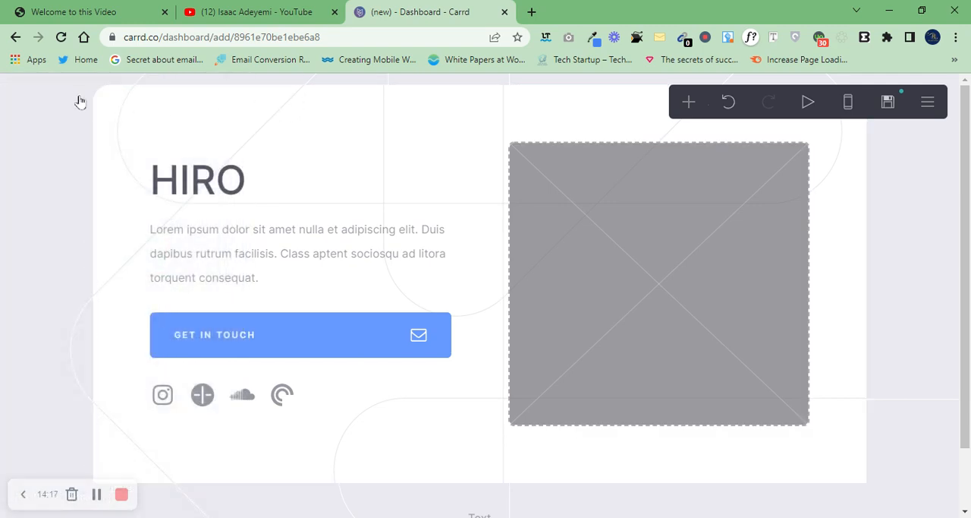
Step: Change the page background style from image to Color and set it to black, #000000
{"action": "left_click", "coordinate": [78, 94]}
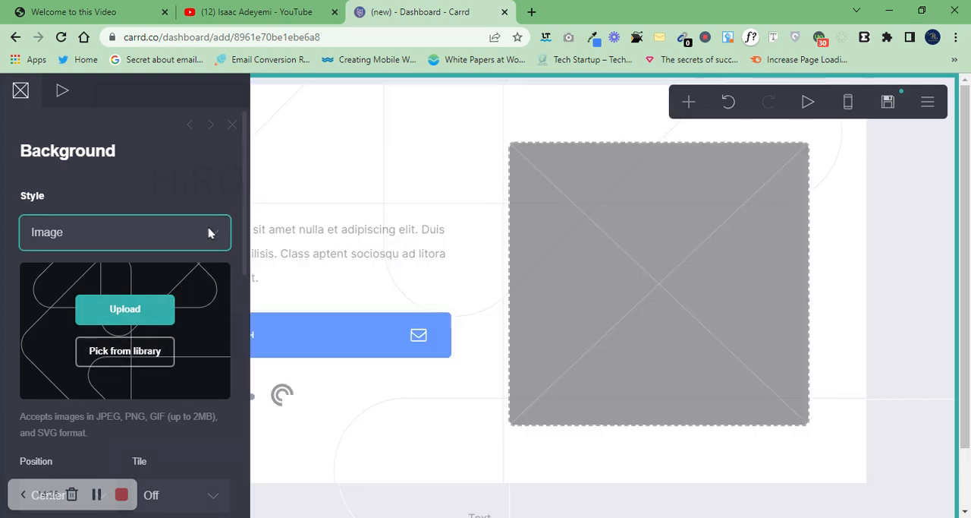
{"action": "left_click", "coordinate": [192, 266]}
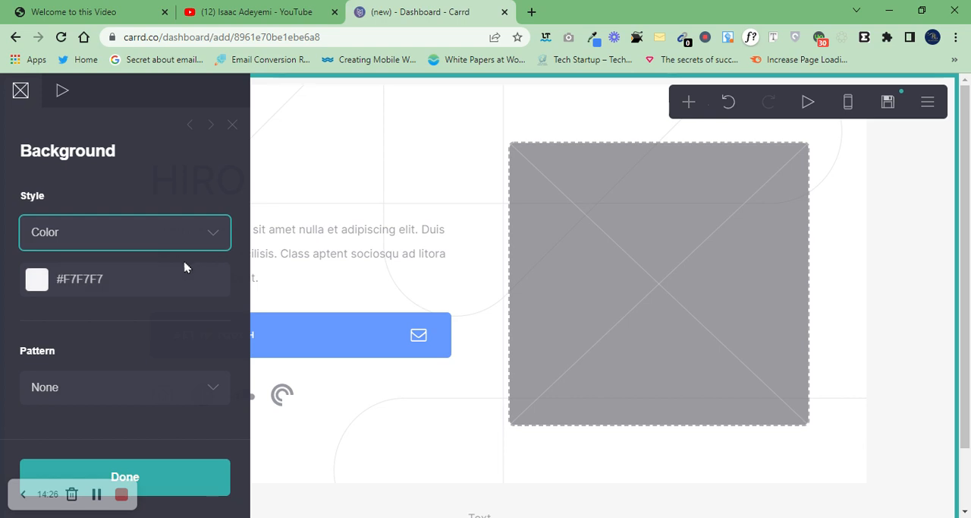
{"action": "left_click", "coordinate": [35, 285]}
{"action": "mouse_move", "coordinate": [67, 313]}
{"action": "left_mouse_down"}
{"action": "mouse_move", "coordinate": [219, 326]}
{"action": "mouse_move", "coordinate": [98, 318]}
{"action": "mouse_move", "coordinate": [9, 288]}
{"action": "mouse_move", "coordinate": [219, 318]}
{"action": "mouse_move", "coordinate": [210, 397]}
{"action": "mouse_move", "coordinate": [105, 368]}
{"action": "mouse_move", "coordinate": [195, 317]}
{"action": "mouse_move", "coordinate": [147, 372]}
{"action": "mouse_move", "coordinate": [130, 338]}
{"action": "mouse_move", "coordinate": [53, 337]}
{"action": "mouse_move", "coordinate": [212, 317]}
{"action": "mouse_move", "coordinate": [222, 475]}
{"action": "left_mouse_up"}
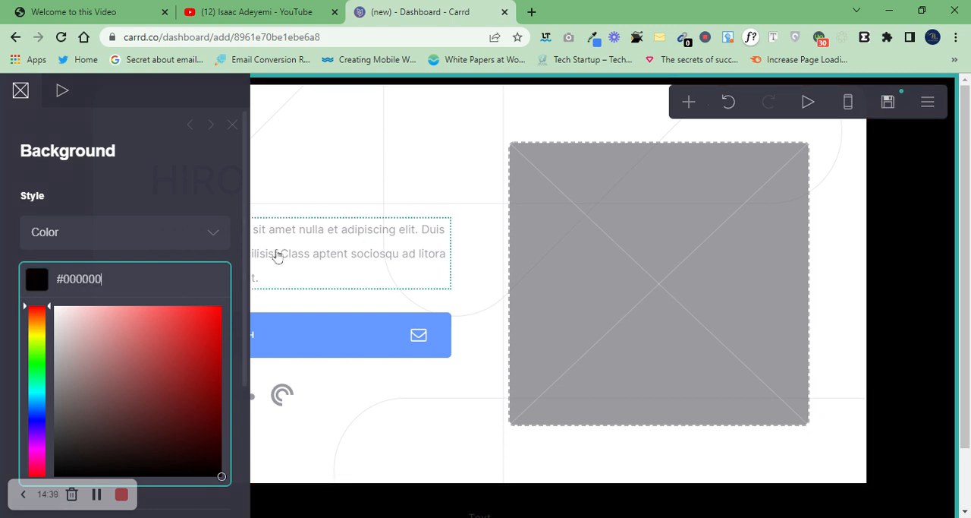
{"action": "left_click", "coordinate": [406, 181]}
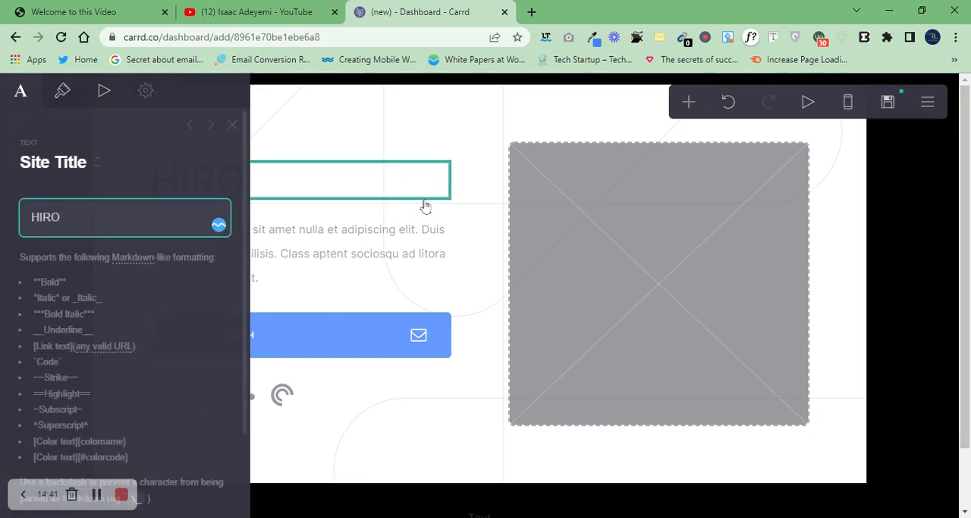
{"action": "left_click", "coordinate": [424, 132]}
{"action": "left_click", "coordinate": [754, 159]}
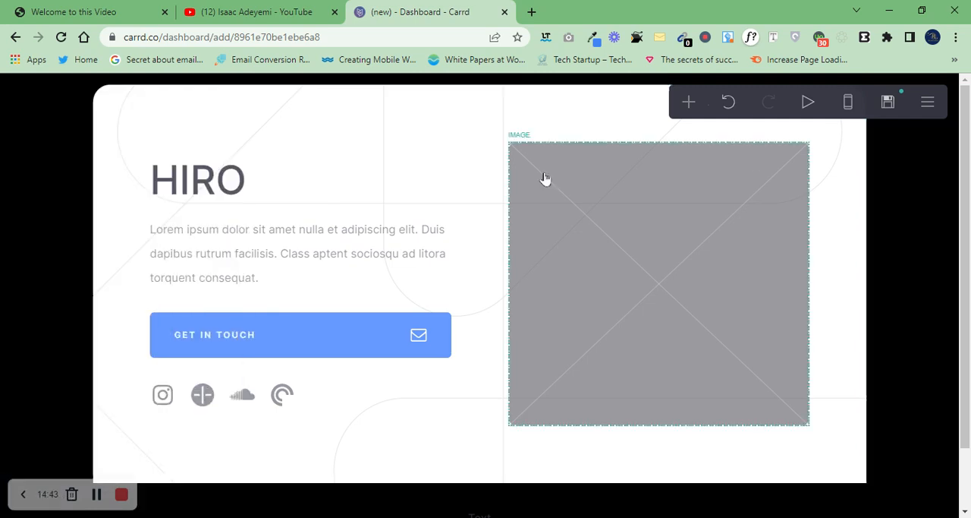
Step: Change the main container's type to Default so its content is no longer divided into columns
{"action": "left_click", "coordinate": [114, 117]}
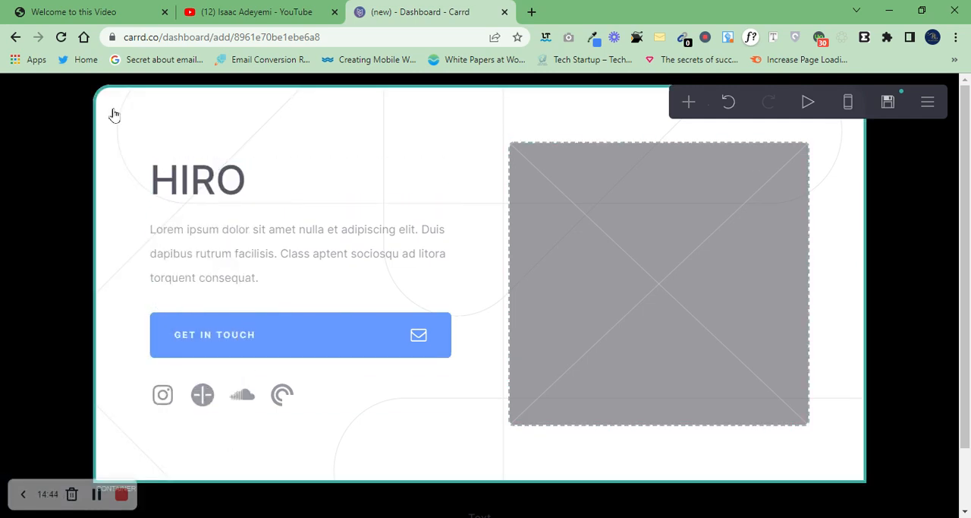
{"action": "left_click", "coordinate": [189, 240]}
{"action": "left_click", "coordinate": [187, 261]}
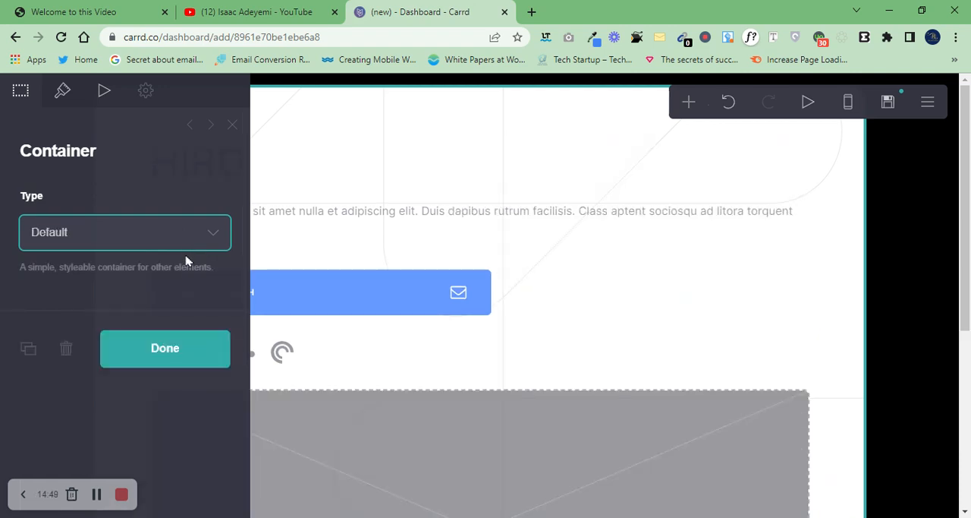
{"action": "left_click", "coordinate": [842, 153]}
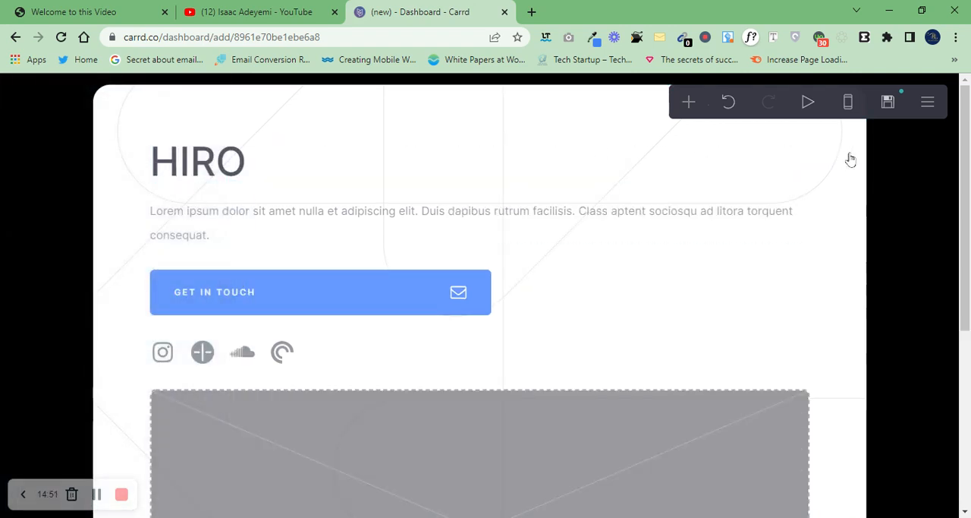
Step: Delete the Get in touch button and the HIRO site title from the container
{"action": "left_click", "coordinate": [364, 307]}
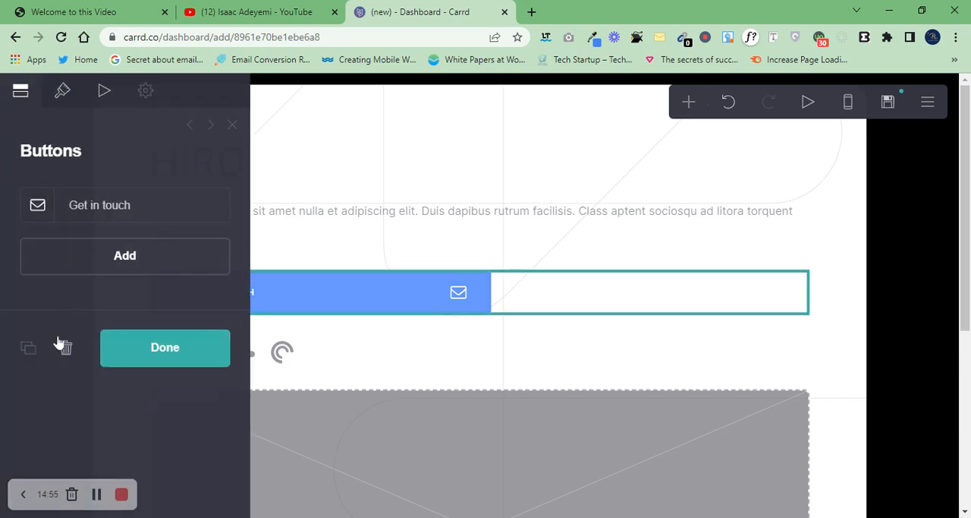
{"action": "left_click", "coordinate": [62, 345]}
{"action": "left_click", "coordinate": [245, 164]}
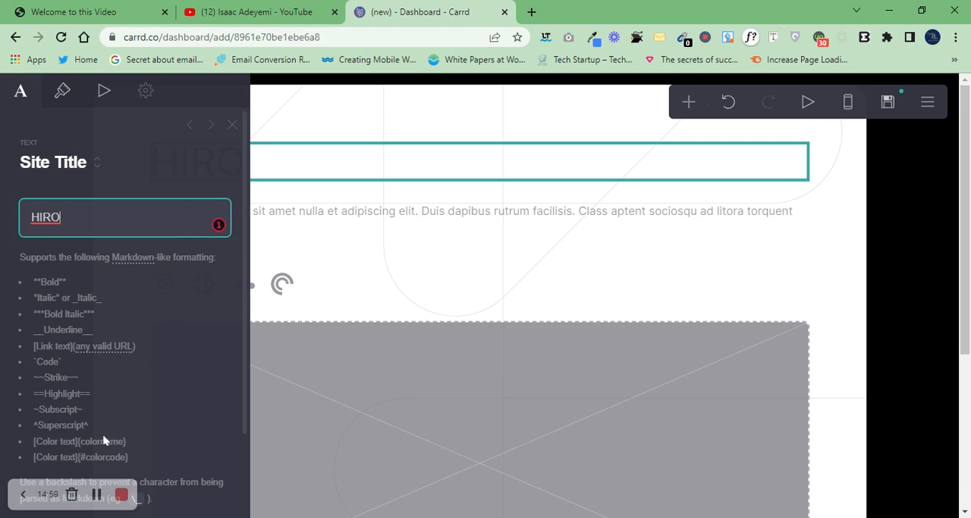
{"action": "left_click", "coordinate": [459, 197]}
{"action": "left_click", "coordinate": [432, 179]}
{"action": "left_click_drag", "start_coordinate": [247, 307], "coordinate": [243, 412]}
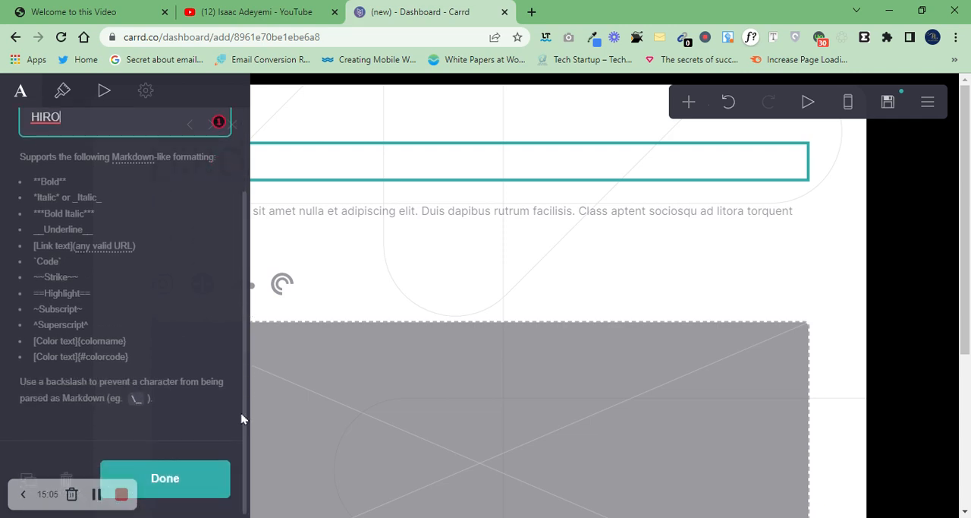
{"action": "left_click", "coordinate": [63, 474]}
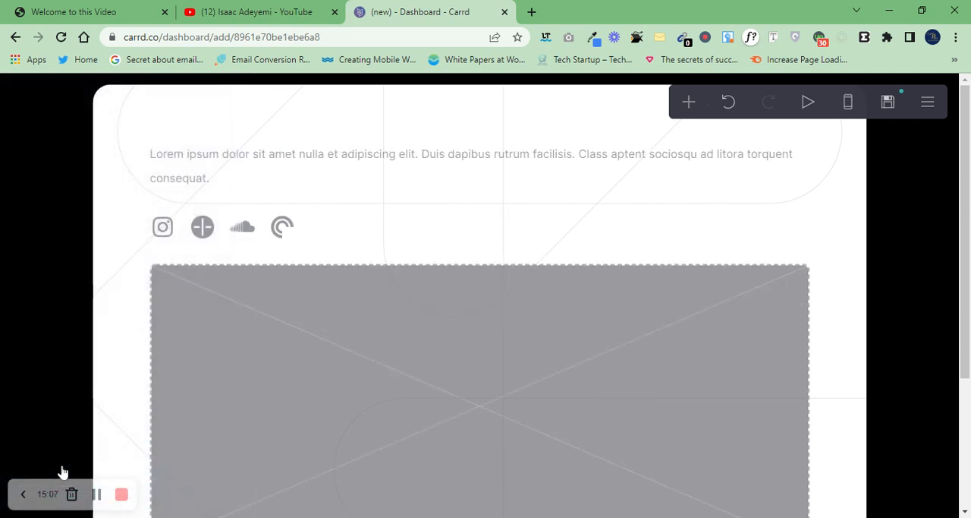
Step: Delete the Lorem ipsum text paragraph from the container
{"action": "left_click", "coordinate": [218, 188]}
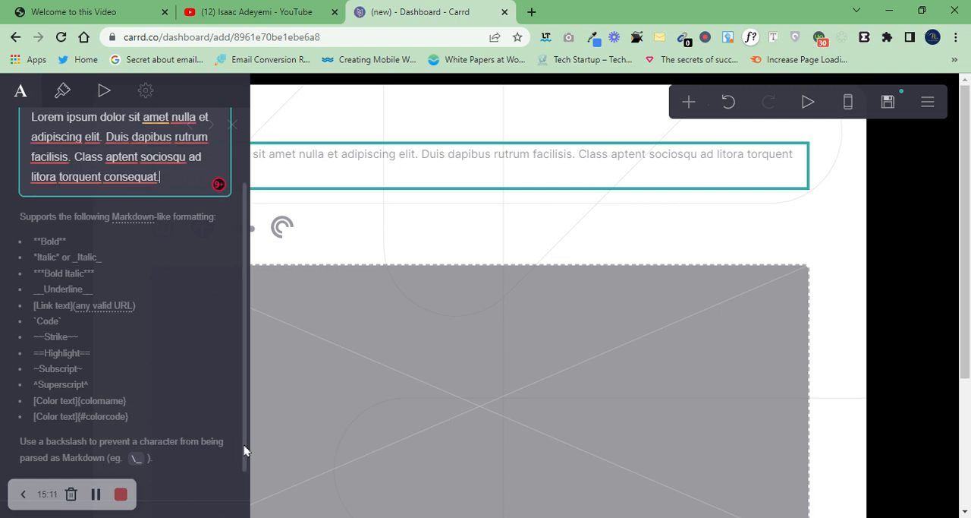
{"action": "left_click_drag", "start_coordinate": [245, 451], "coordinate": [243, 509]}
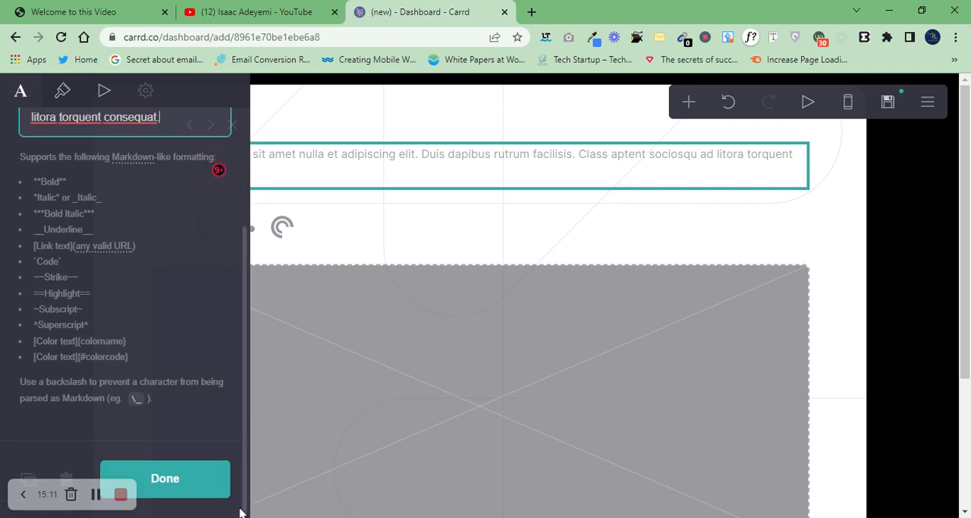
{"action": "left_click", "coordinate": [67, 471]}
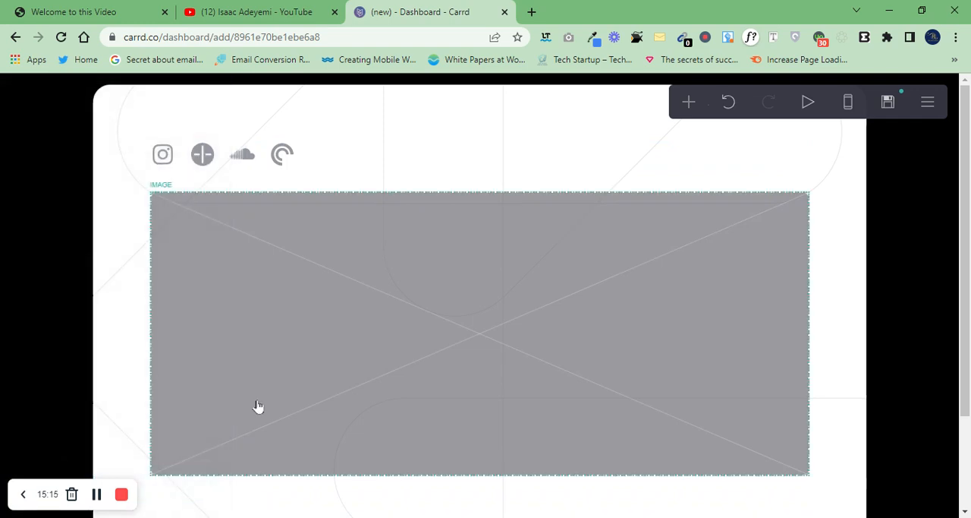
Step: Delete the large placeholder image below the social icons in the container
{"action": "left_click", "coordinate": [191, 208]}
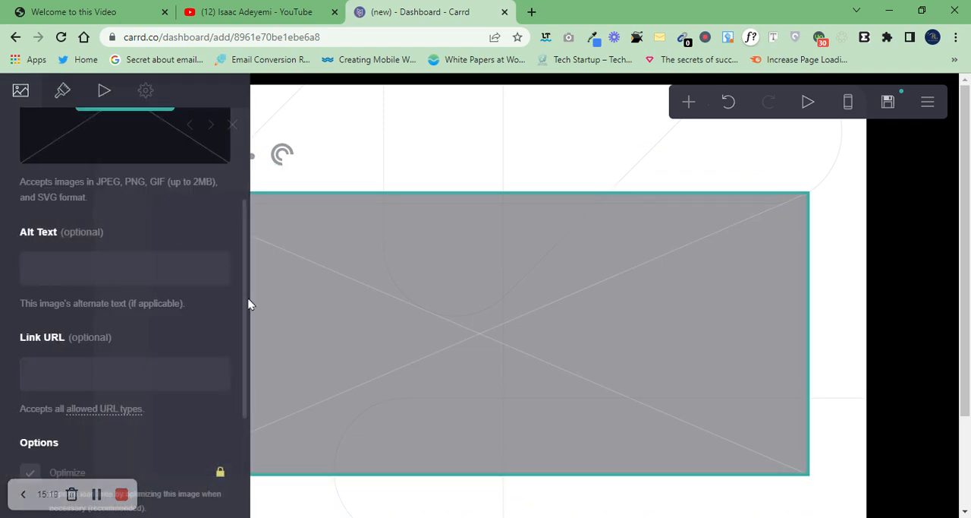
{"action": "scroll", "coordinate": [241, 426], "scroll_direction": "down", "scroll_amount": 2}
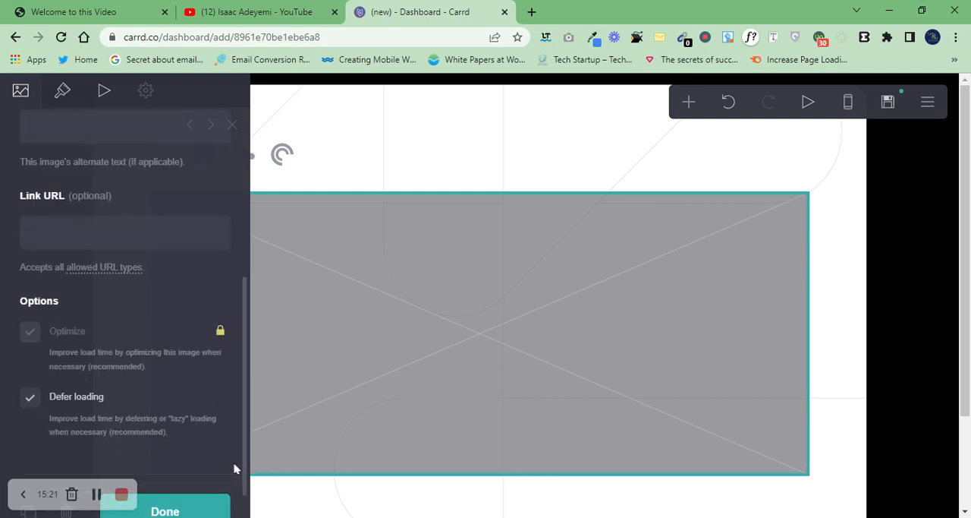
{"action": "scroll", "coordinate": [245, 464], "scroll_direction": "down", "scroll_amount": 1}
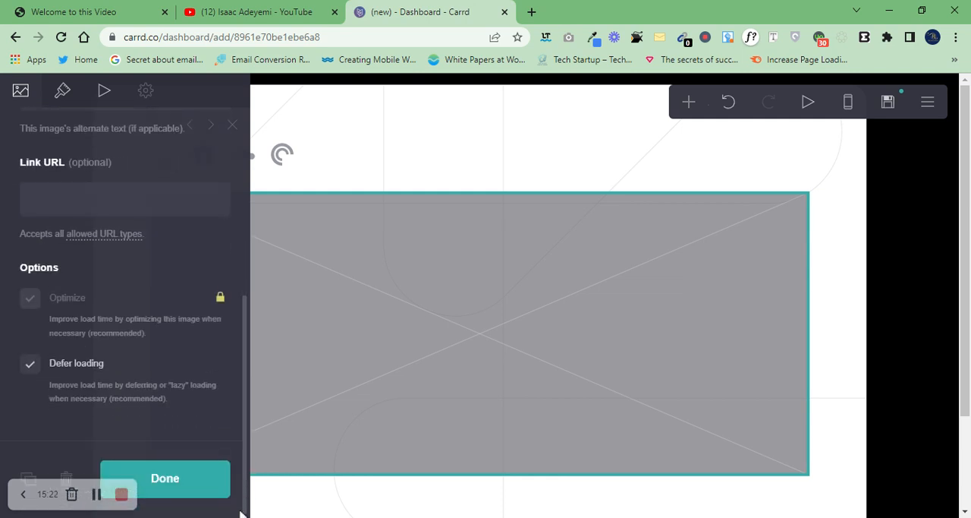
{"action": "left_click", "coordinate": [68, 474]}
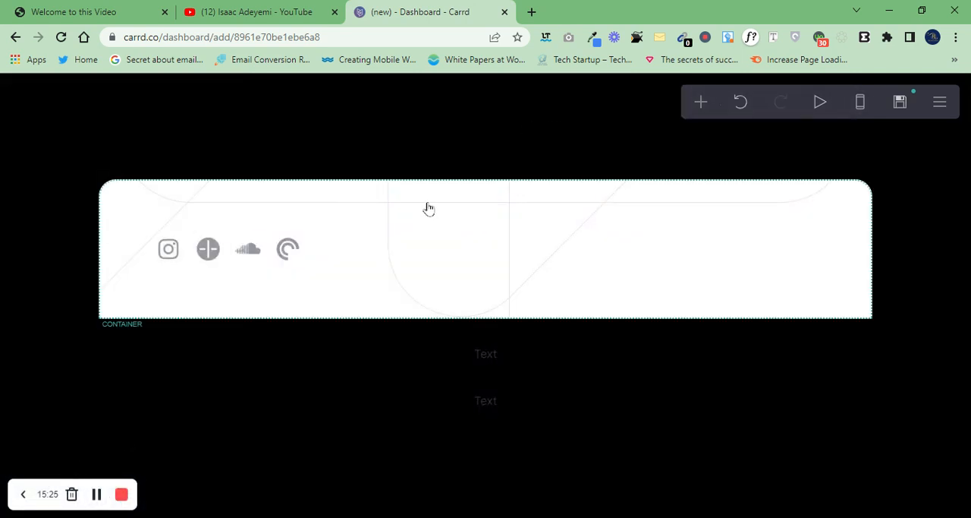
Step: Delete the white container together with the social icons inside it, without preserving its contents
{"action": "left_click", "coordinate": [428, 209]}
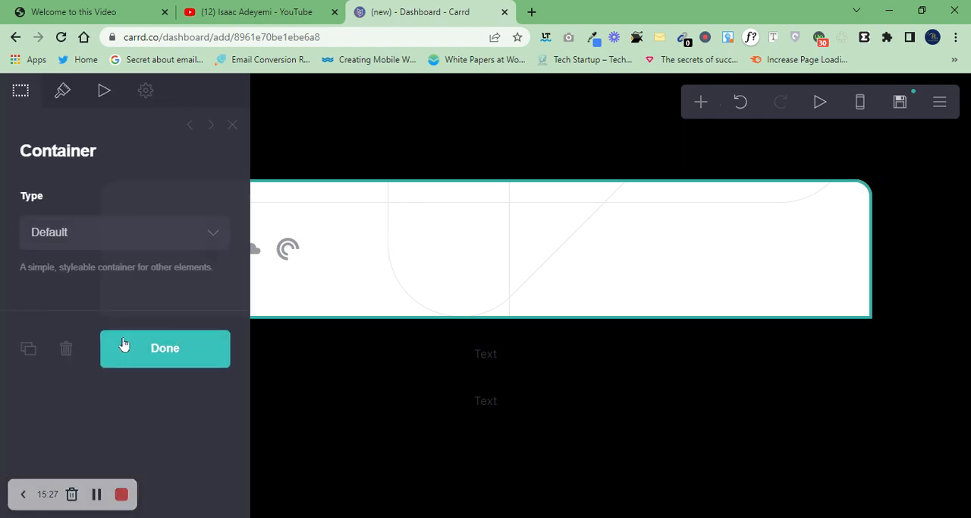
{"action": "left_click", "coordinate": [67, 349]}
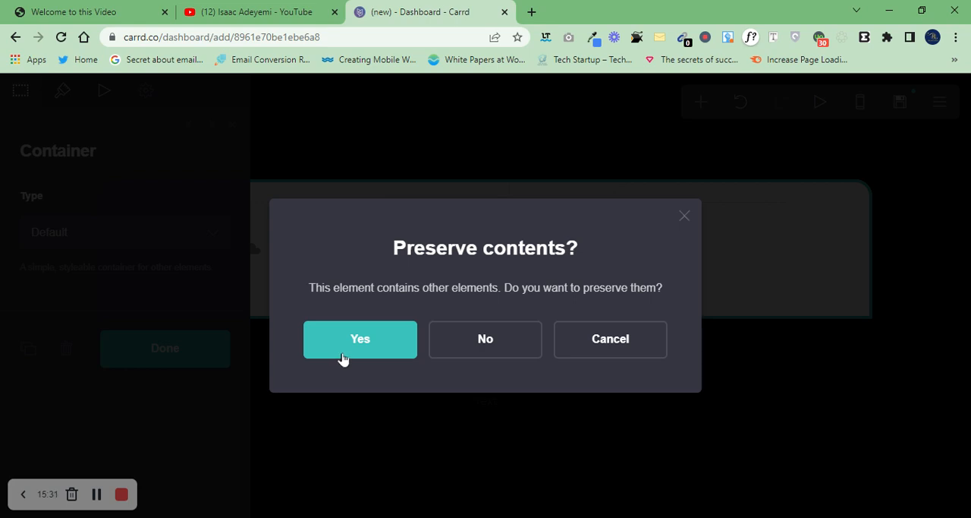
{"action": "left_click", "coordinate": [516, 336]}
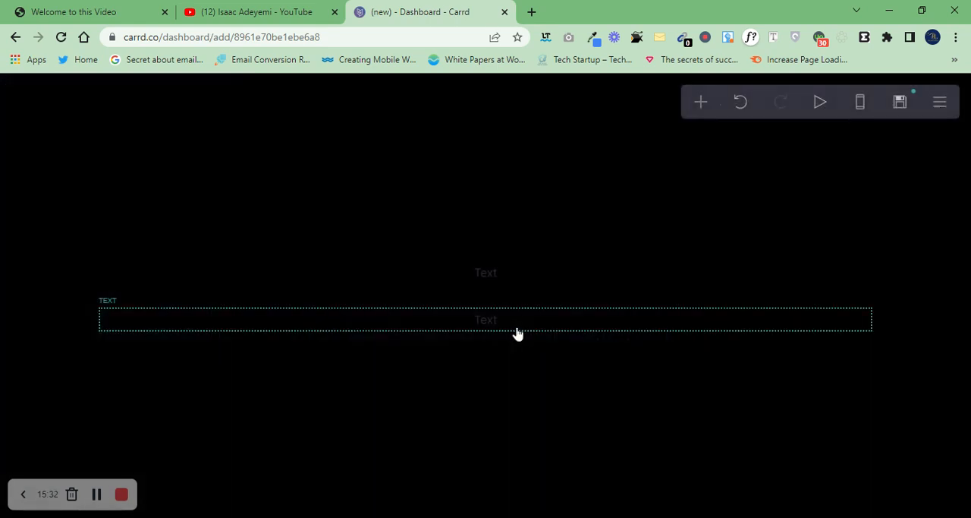
Step: Delete both remaining placeholder Text elements so that only the black background is left on the page
{"action": "left_click", "coordinate": [496, 268]}
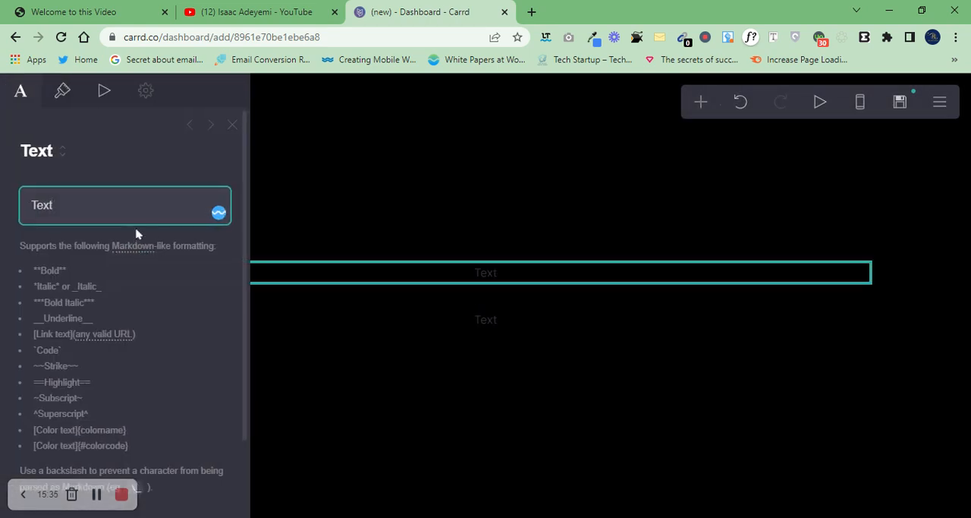
{"action": "left_click_drag", "start_coordinate": [242, 211], "coordinate": [243, 455]}
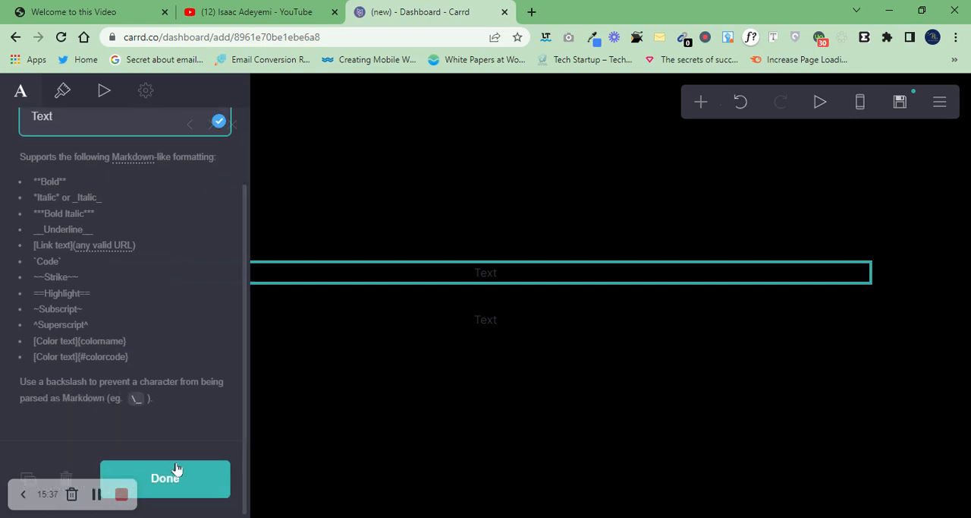
{"action": "left_click", "coordinate": [62, 476]}
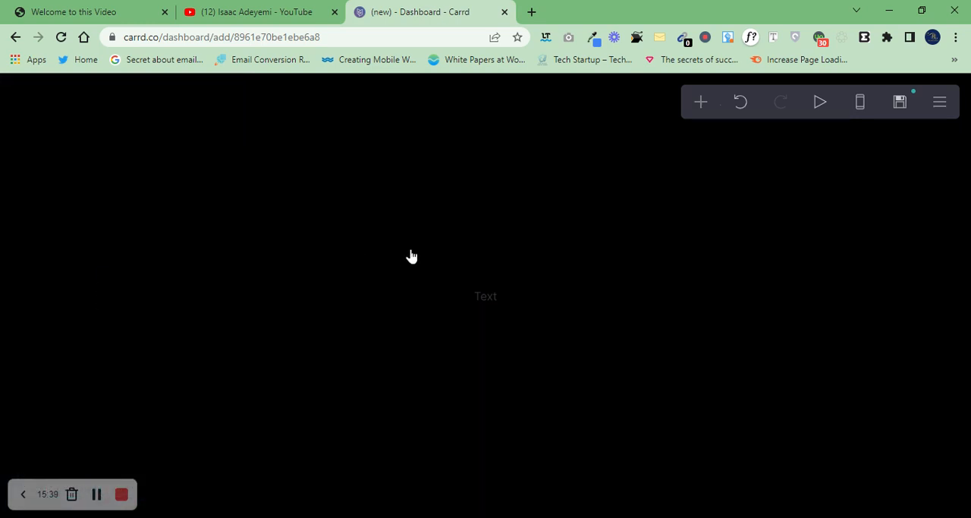
{"action": "left_click", "coordinate": [501, 302]}
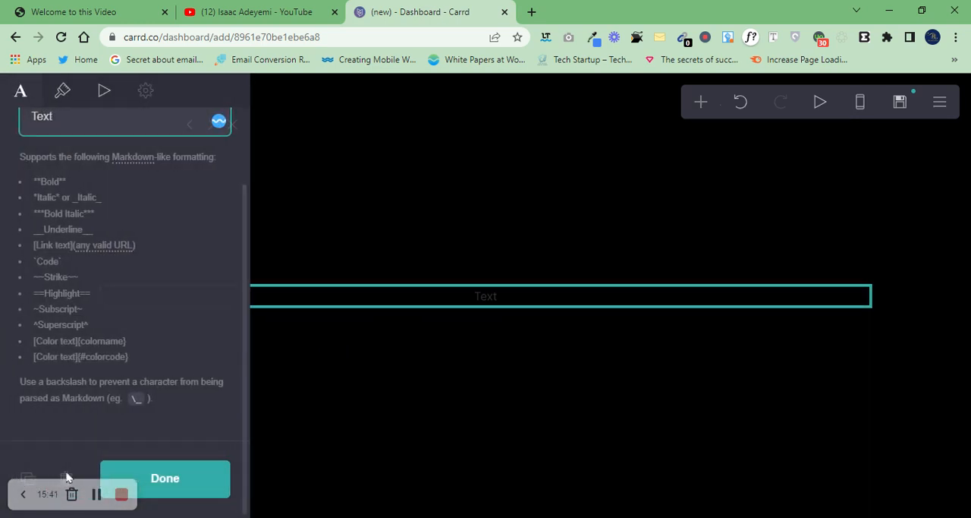
{"action": "left_click", "coordinate": [66, 477]}
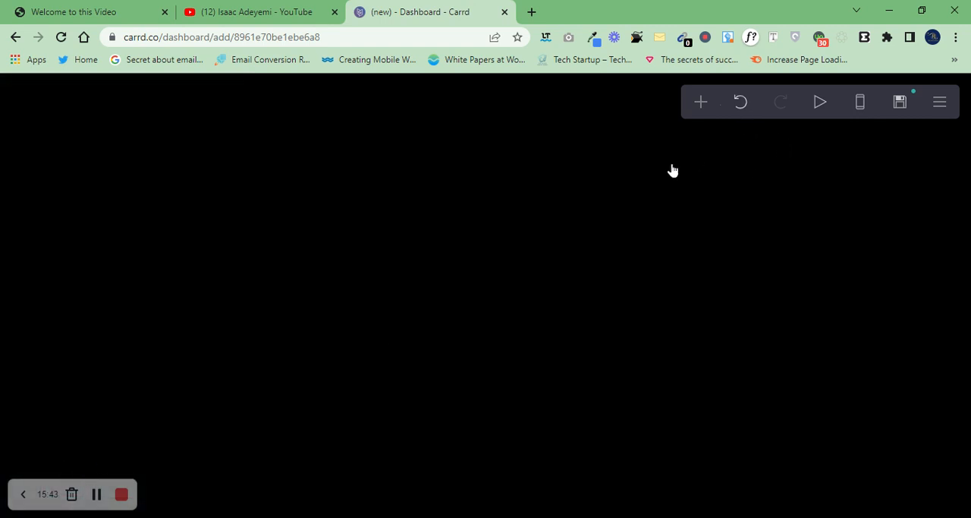
{"action": "left_click", "coordinate": [530, 146]}
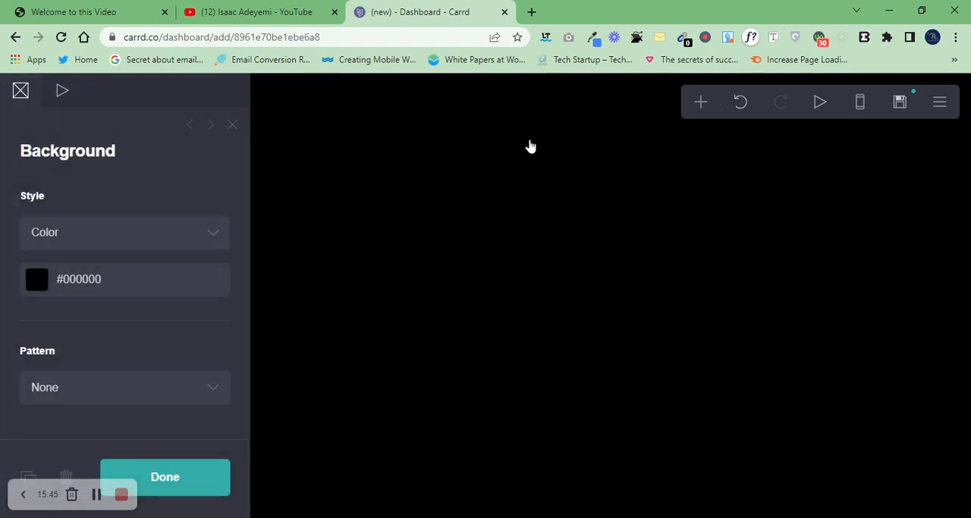
{"action": "left_click", "coordinate": [531, 146]}
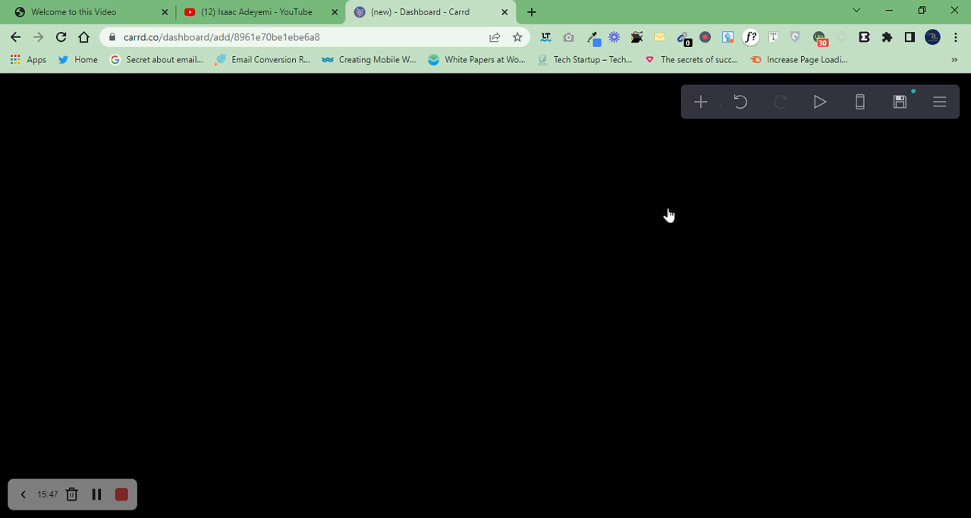
Step: Add a text element to the empty page with the content "Finally Discovered"
{"action": "left_click", "coordinate": [701, 101]}
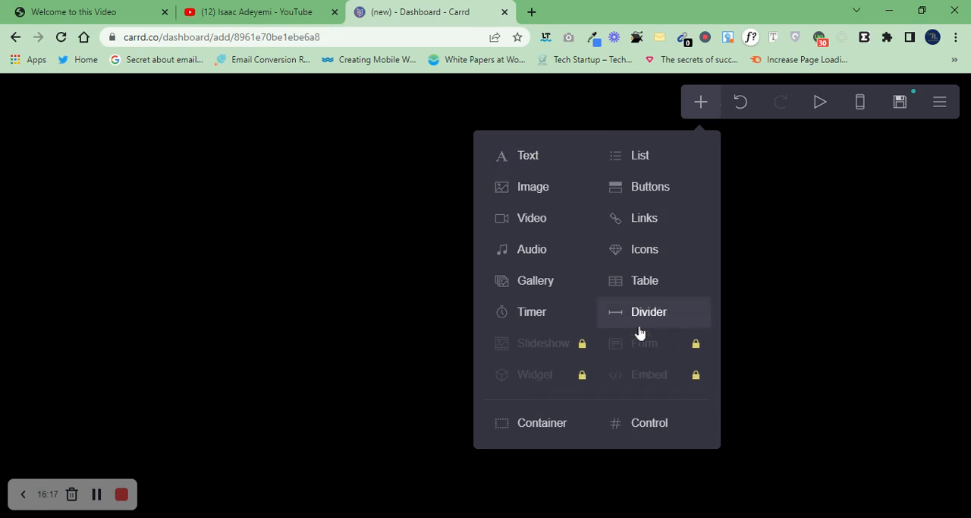
{"action": "left_click", "coordinate": [544, 168]}
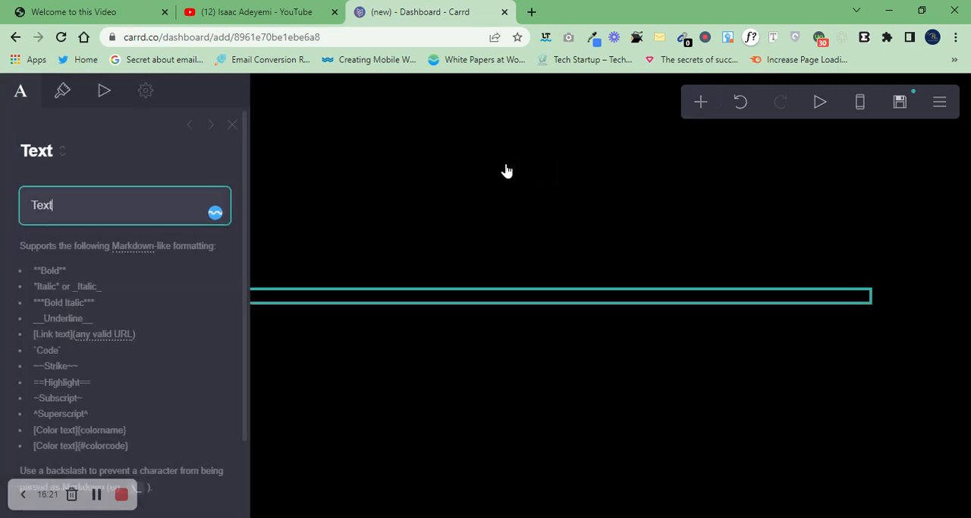
{"action": "left_click", "coordinate": [404, 204]}
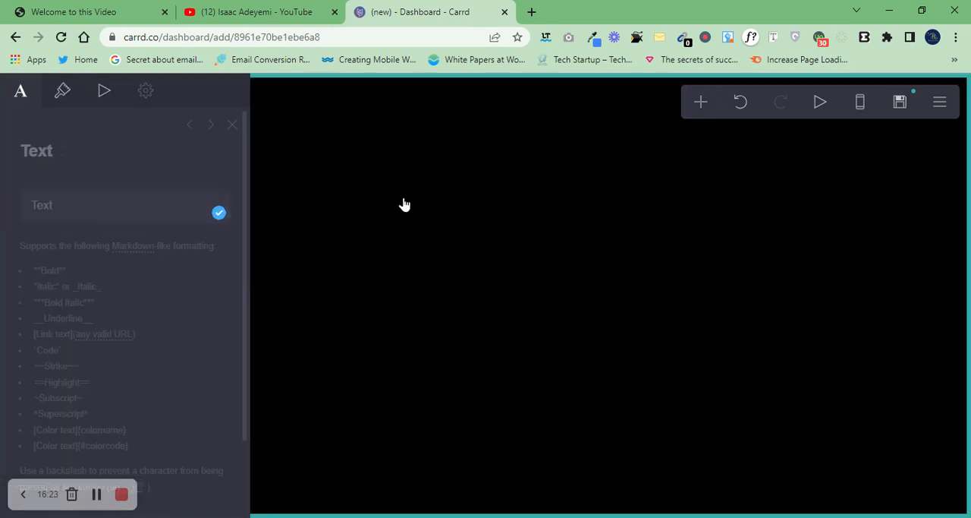
{"action": "left_click", "coordinate": [516, 284]}
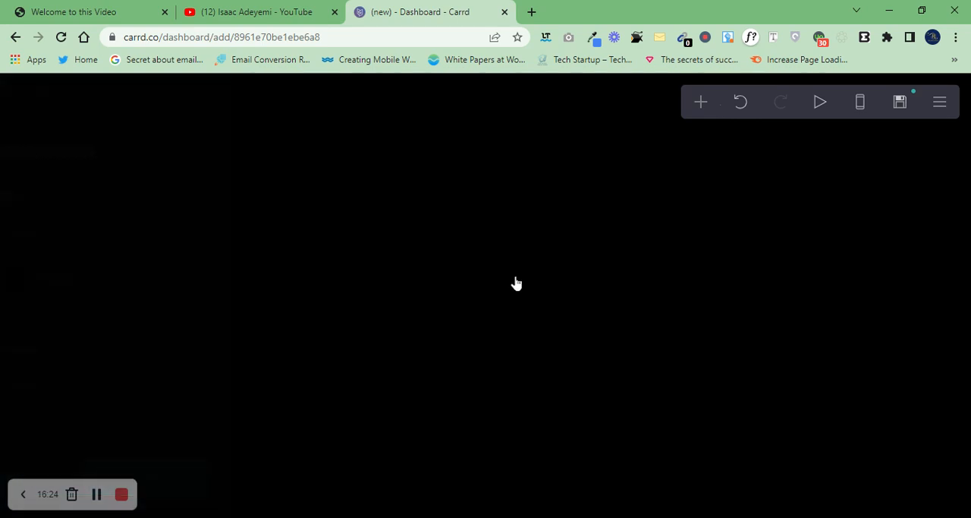
{"action": "left_click", "coordinate": [410, 309]}
{"action": "left_click", "coordinate": [341, 301]}
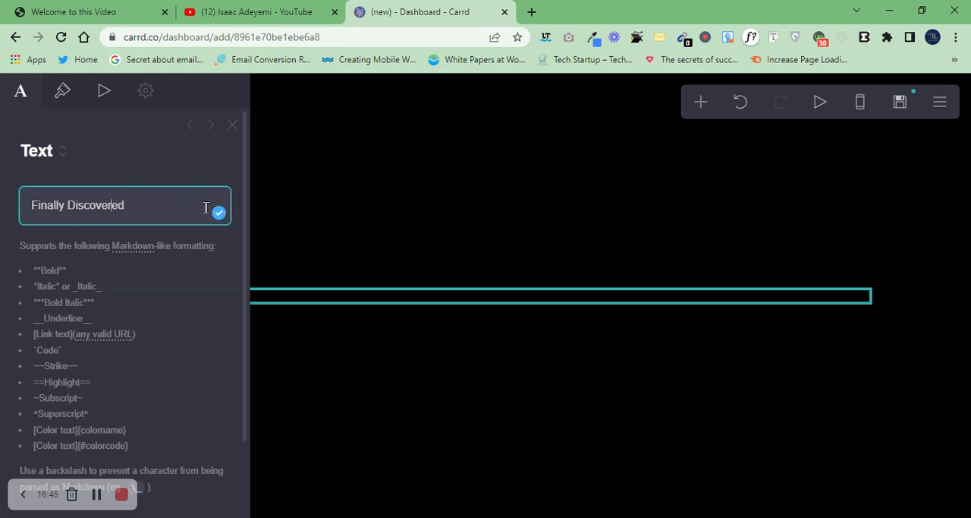
{"action": "scroll", "coordinate": [245, 192], "scroll_direction": "down", "scroll_amount": 1}
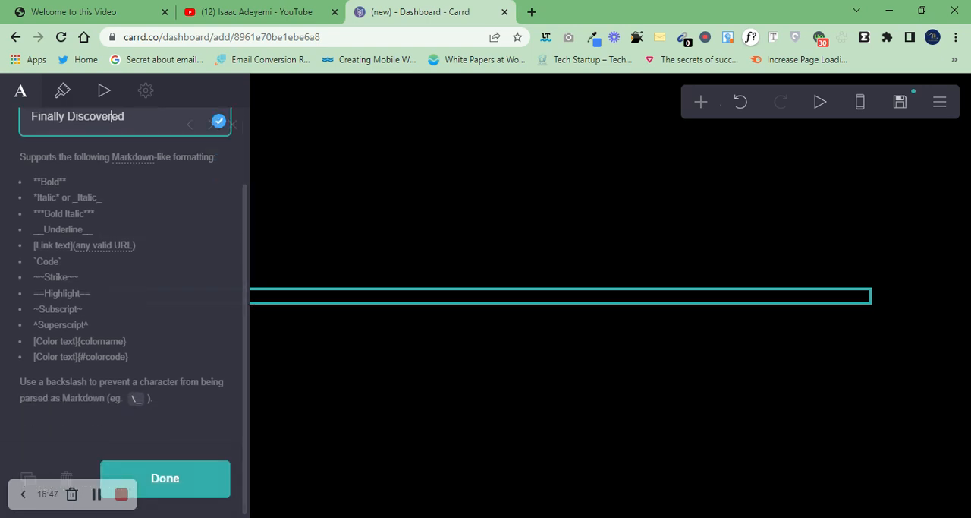
{"action": "left_click", "coordinate": [182, 488]}
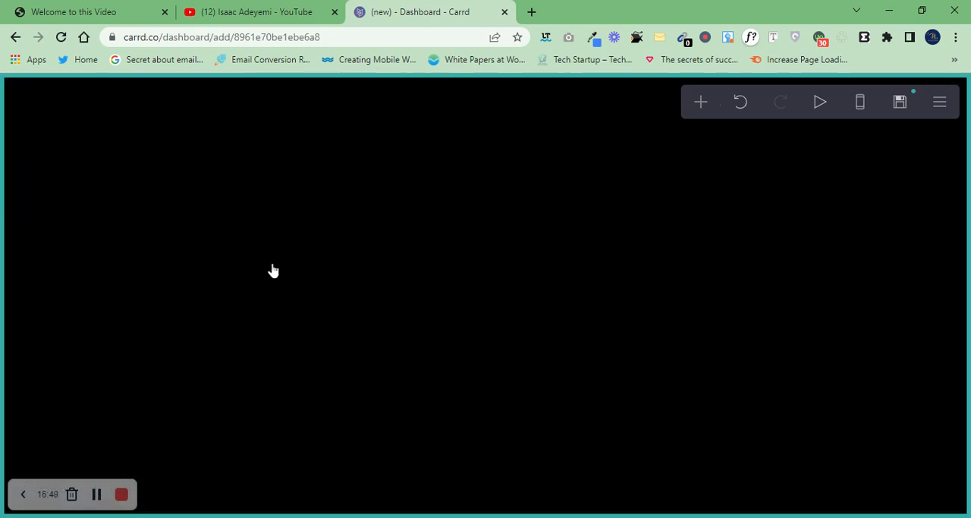
{"action": "left_click", "coordinate": [275, 309]}
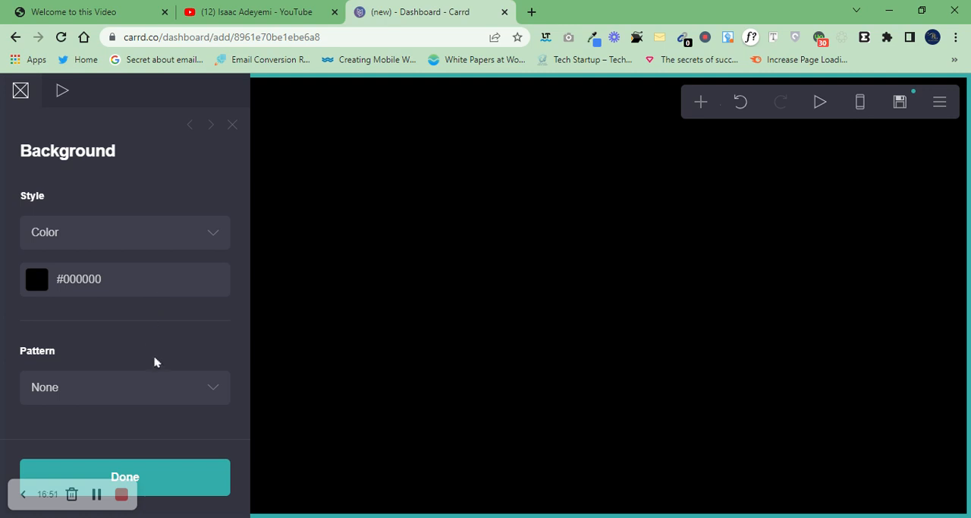
{"action": "left_click", "coordinate": [127, 281]}
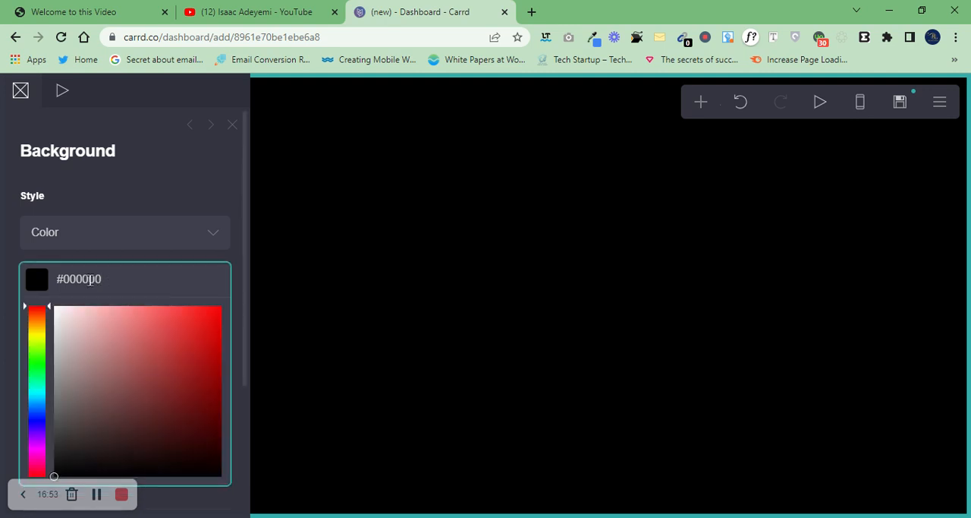
{"action": "left_click", "coordinate": [384, 269]}
{"action": "left_click", "coordinate": [355, 291]}
{"action": "left_click", "coordinate": [354, 291]}
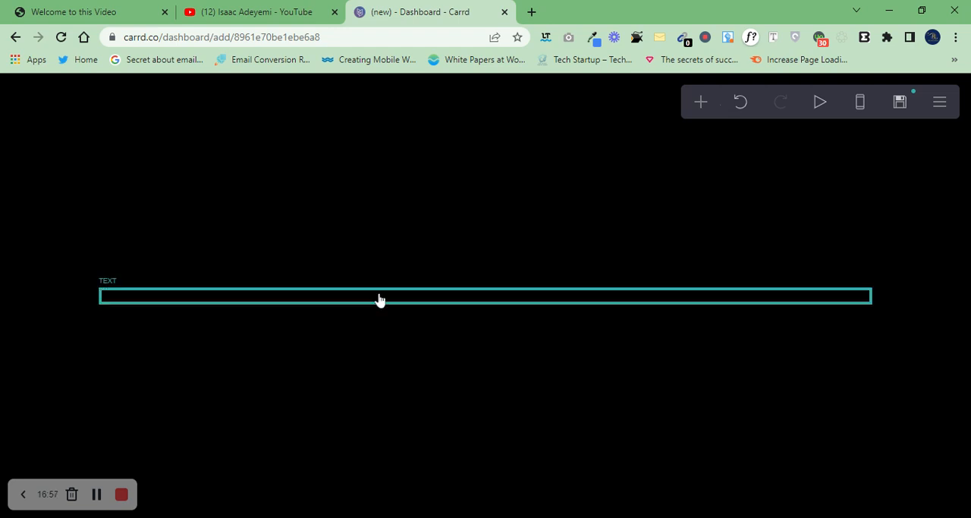
Step: Set the color of the "Finally Discovered" text to red, #C91414
{"action": "left_click", "coordinate": [378, 299]}
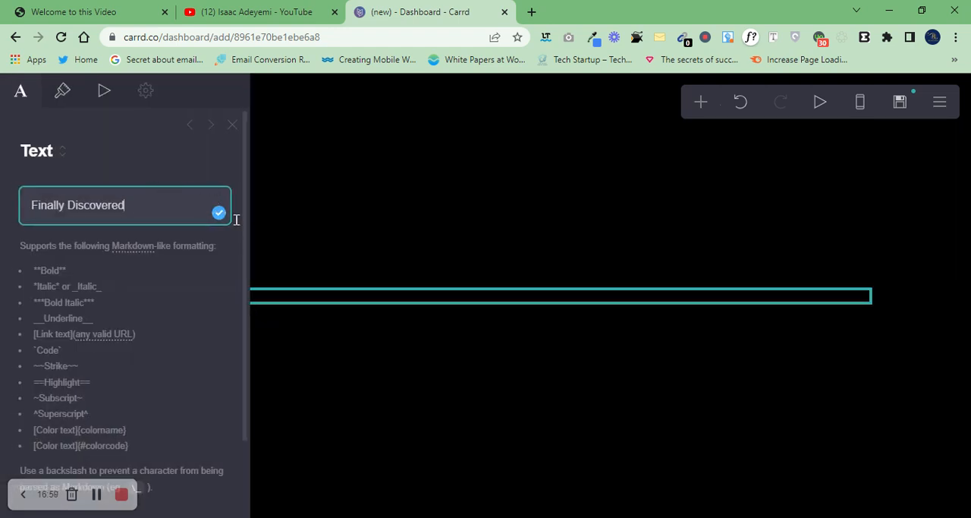
{"action": "left_click_drag", "start_coordinate": [245, 223], "coordinate": [246, 344]}
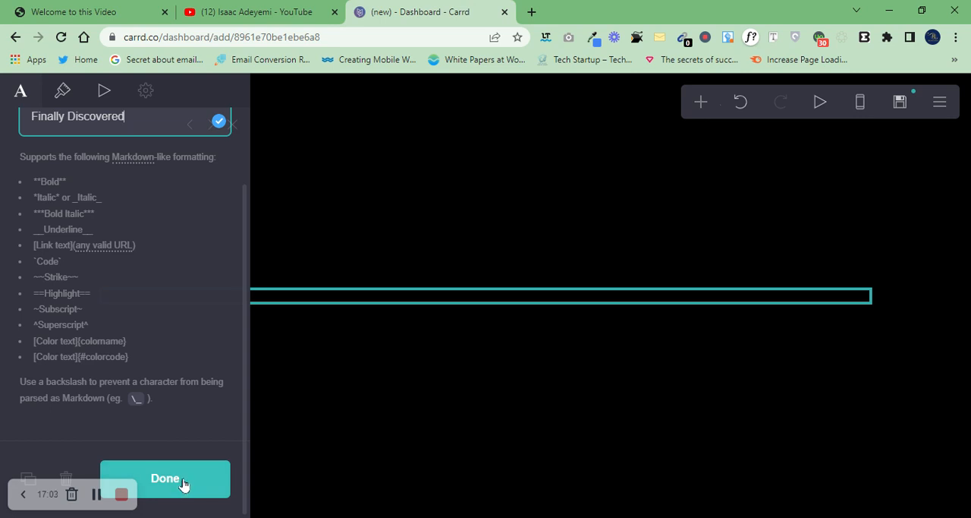
{"action": "left_click", "coordinate": [59, 100]}
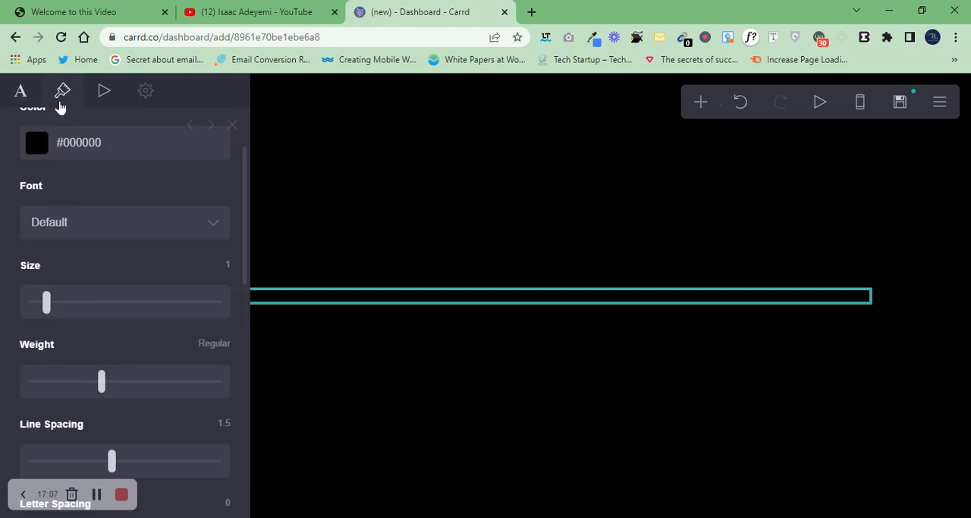
{"action": "left_click_drag", "start_coordinate": [243, 186], "coordinate": [243, 184]}
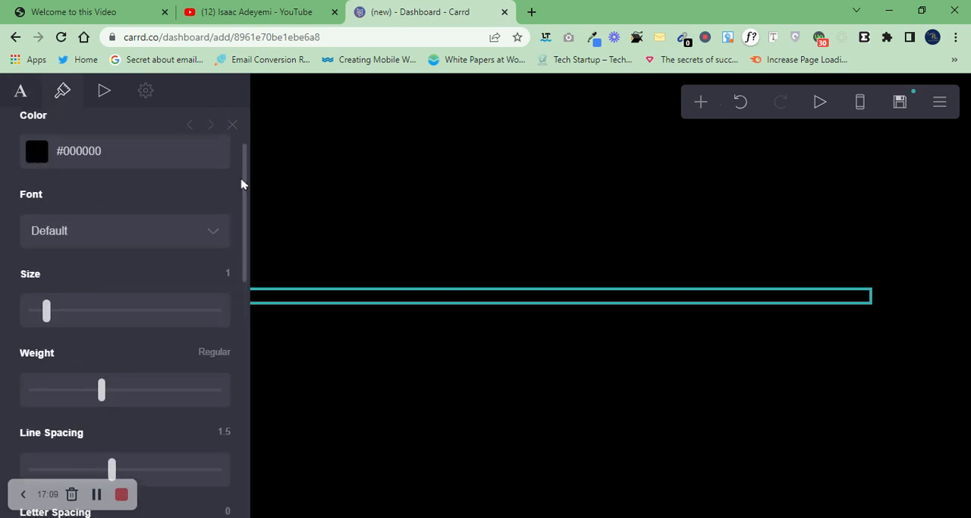
{"action": "scroll", "coordinate": [243, 187], "scroll_direction": "up", "scroll_amount": 3}
{"action": "left_click", "coordinate": [36, 245]}
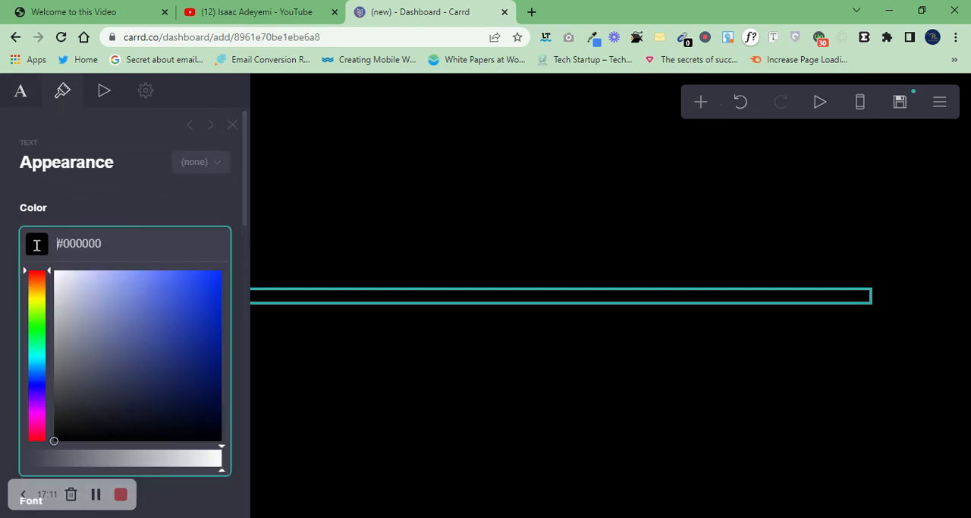
{"action": "left_click_drag", "start_coordinate": [121, 319], "coordinate": [223, 296]}
{"action": "left_click", "coordinate": [157, 335]}
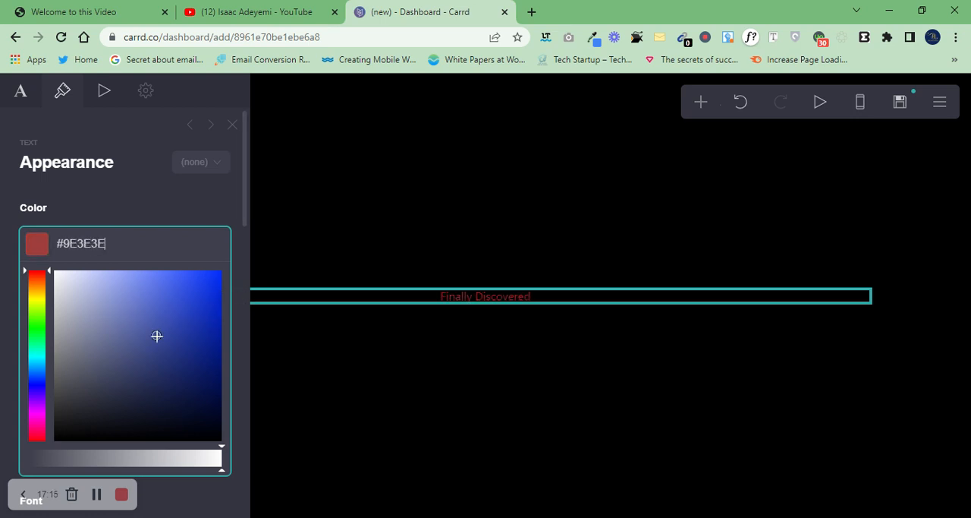
{"action": "left_click", "coordinate": [205, 306]}
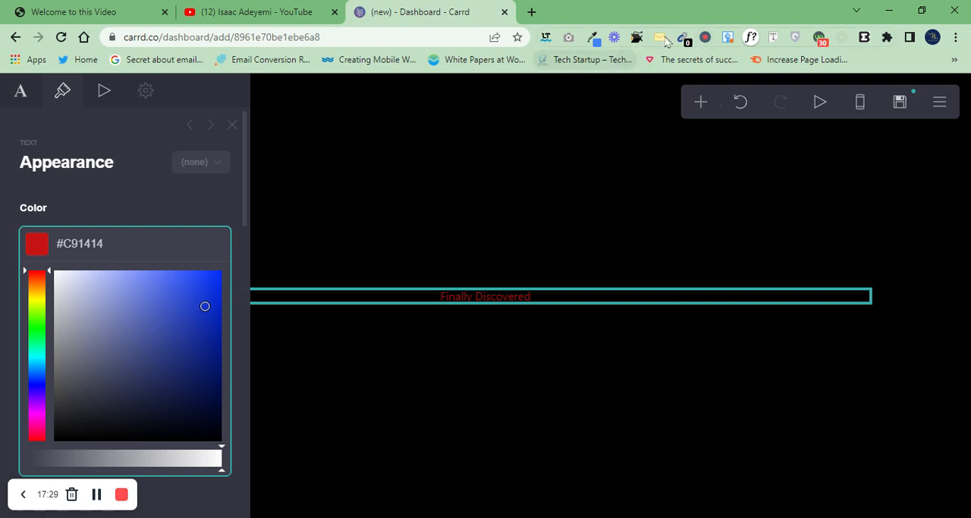
Step: Enter "Eye dropper" as a web search query in a new browser tab
{"action": "left_click", "coordinate": [531, 12]}
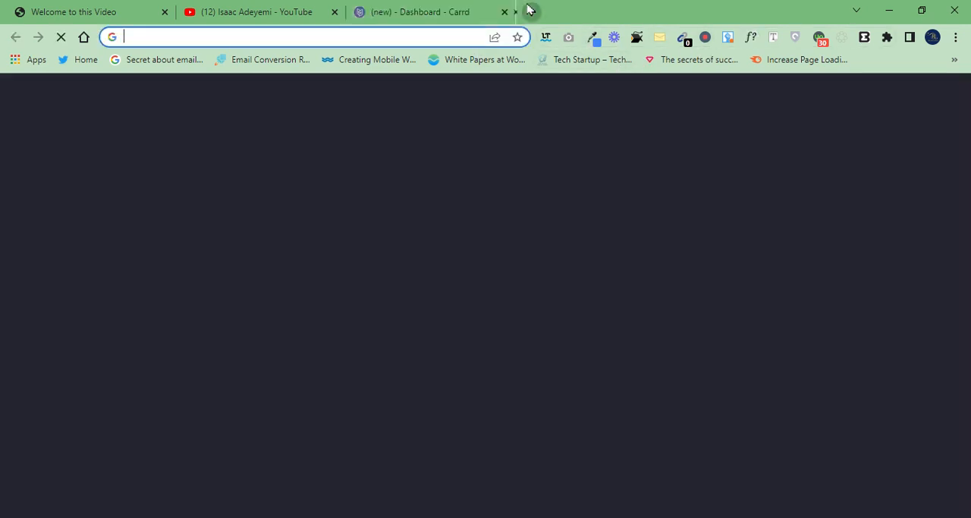
{"action": "type", "text": "Eyye"}
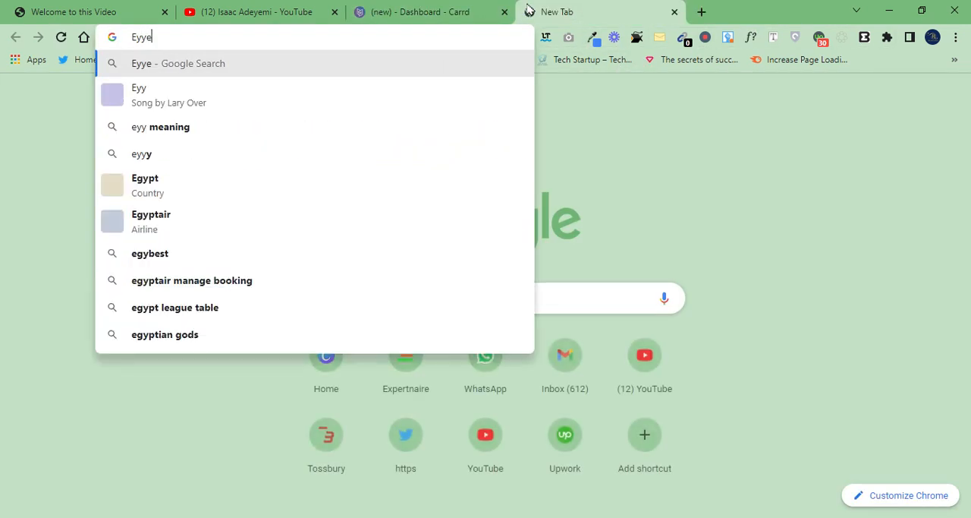
{"action": "key", "text": "BackSpace"}
{"action": "type", "text": "e"}
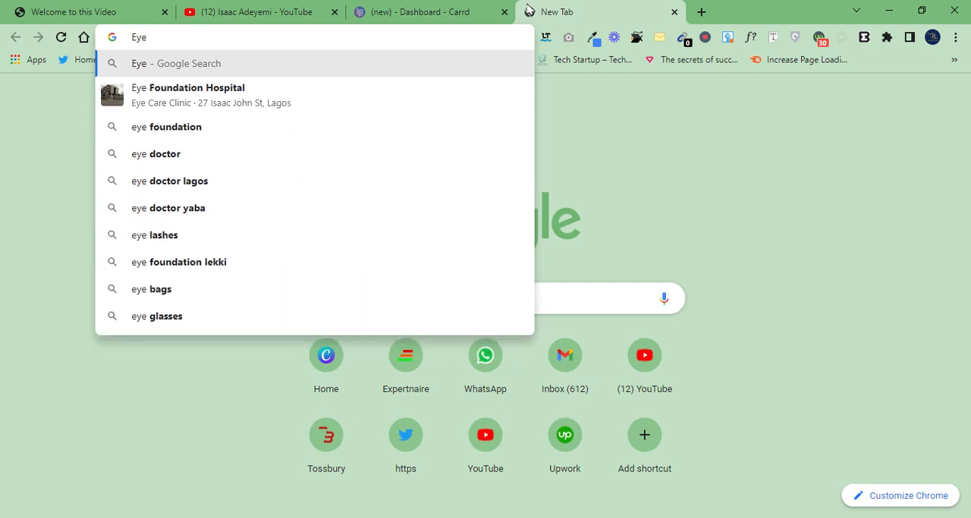
{"action": "type", "text": " drop"}
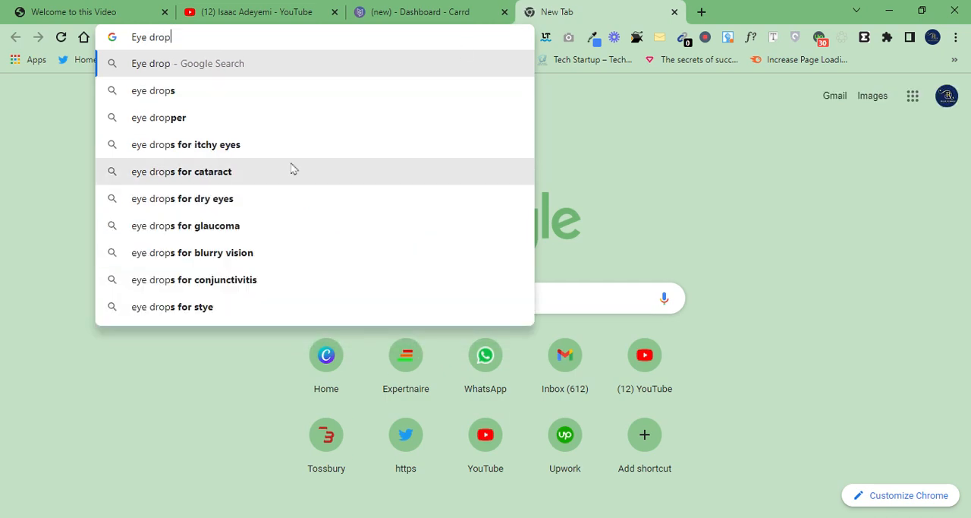
{"action": "type", "text": "per"}
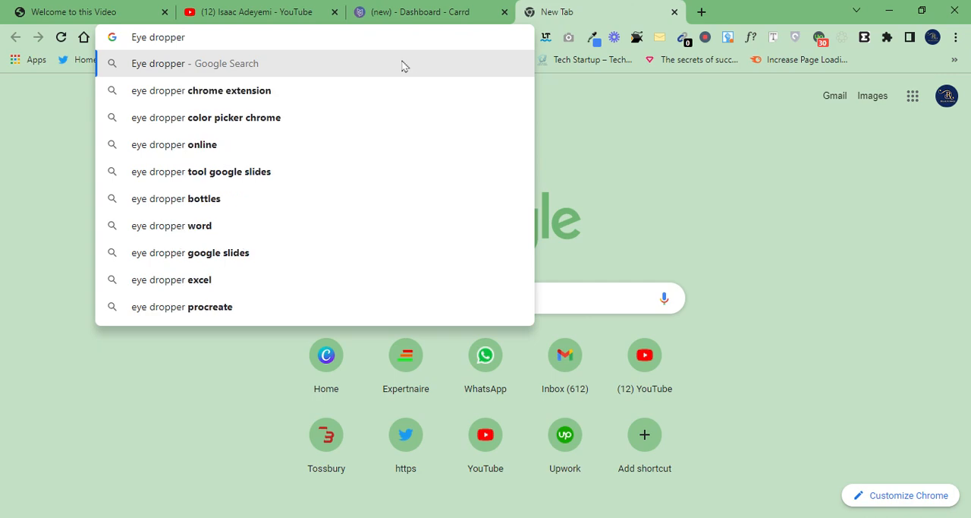
Step: Return to the Carrd editor, sample a red with the eye dropper extension and set the headline's text color to #BE2424
{"action": "left_click", "coordinate": [361, 7]}
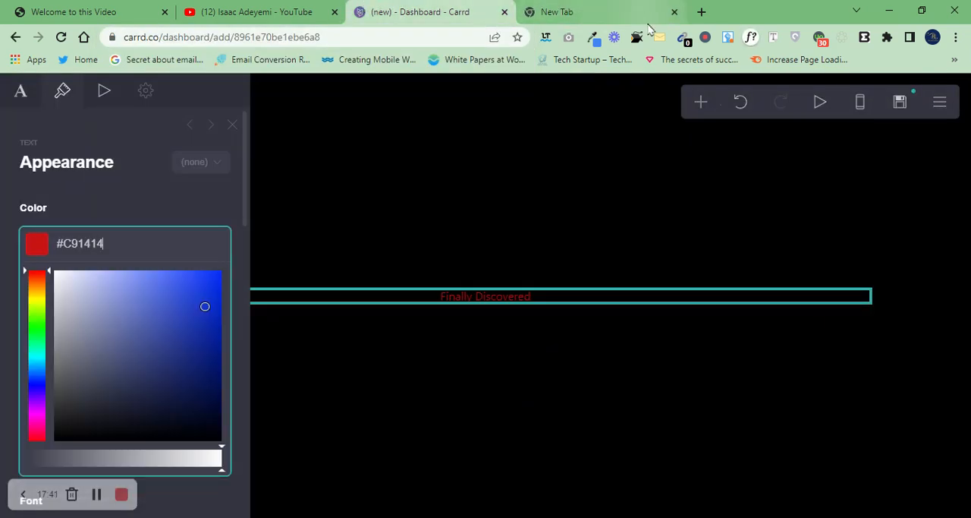
{"action": "left_click", "coordinate": [594, 44]}
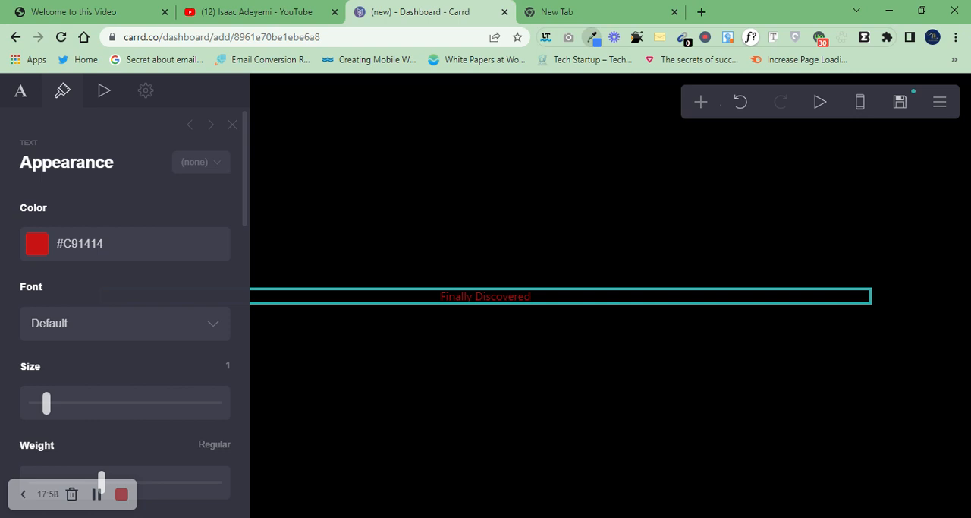
{"action": "left_click", "coordinate": [84, 238]}
{"action": "left_click", "coordinate": [84, 238]}
{"action": "key", "text": "ctrl+a"}
{"action": "type", "text": "#BE2424"}
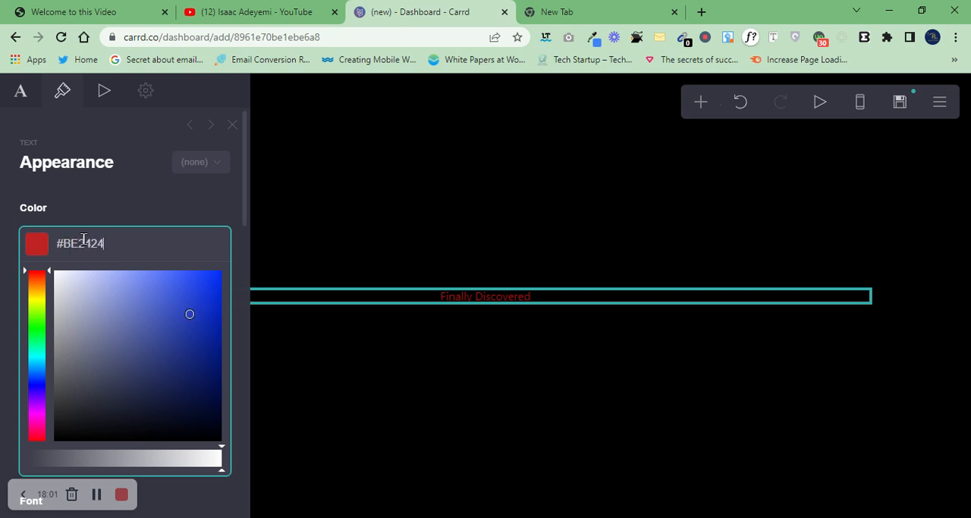
{"action": "left_click", "coordinate": [121, 191]}
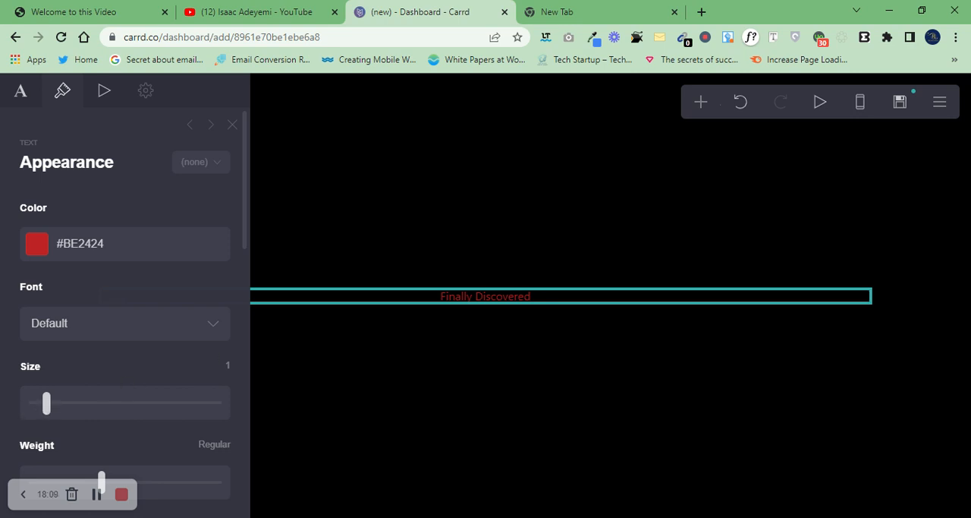
Step: Set the "Finally Discovered" headline's size to 2.75 and its font to Georgia
{"action": "left_click_drag", "start_coordinate": [49, 407], "coordinate": [96, 403]}
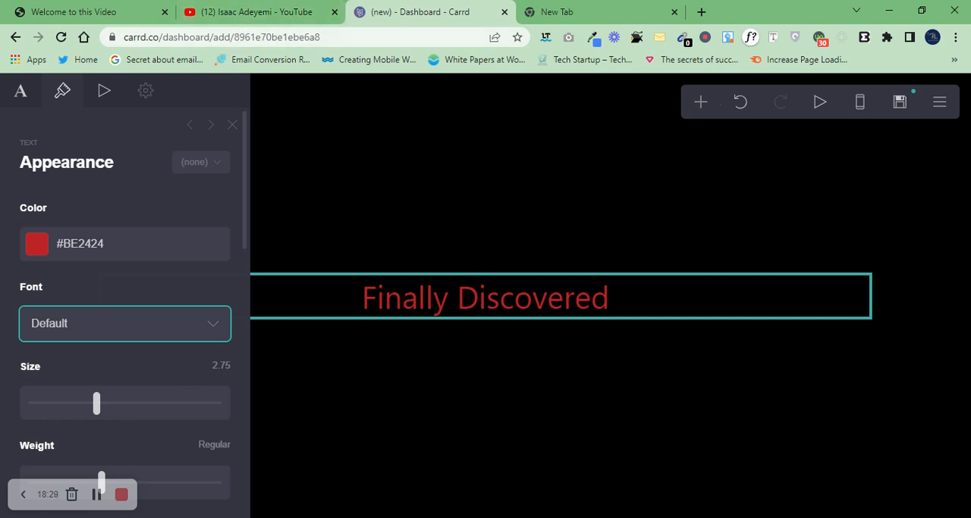
{"action": "key", "text": "g"}
{"action": "key", "text": "Down"}
{"action": "left_click", "coordinate": [447, 293]}
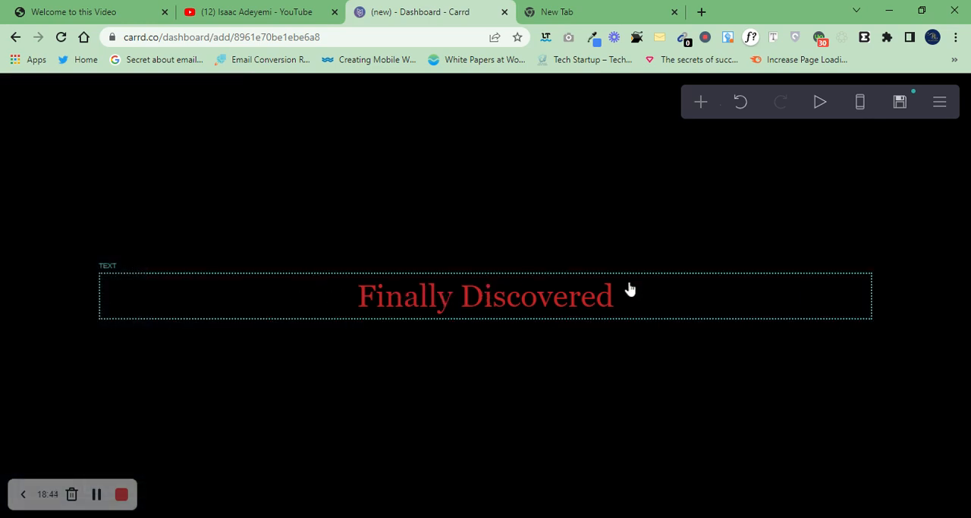
{"action": "left_click", "coordinate": [633, 287]}
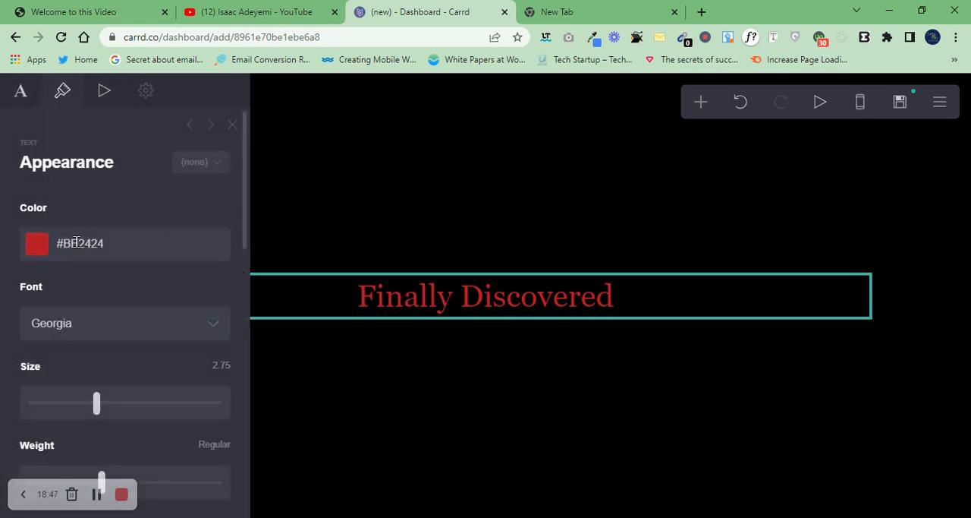
{"action": "scroll", "coordinate": [245, 283], "scroll_direction": "down", "scroll_amount": 1}
{"action": "left_click_drag", "start_coordinate": [245, 283], "coordinate": [211, 117]}
{"action": "left_click", "coordinate": [231, 125]}
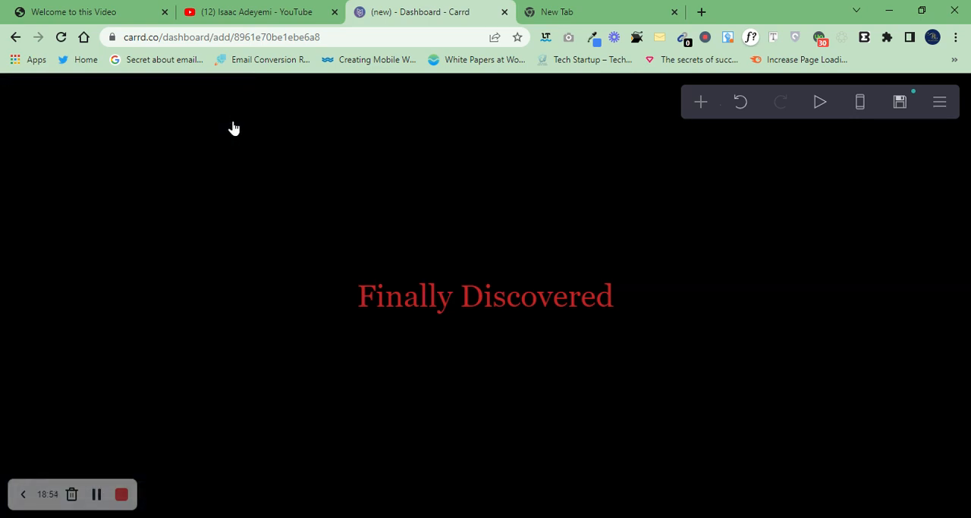
{"action": "left_click", "coordinate": [442, 303]}
{"action": "left_click", "coordinate": [632, 119]}
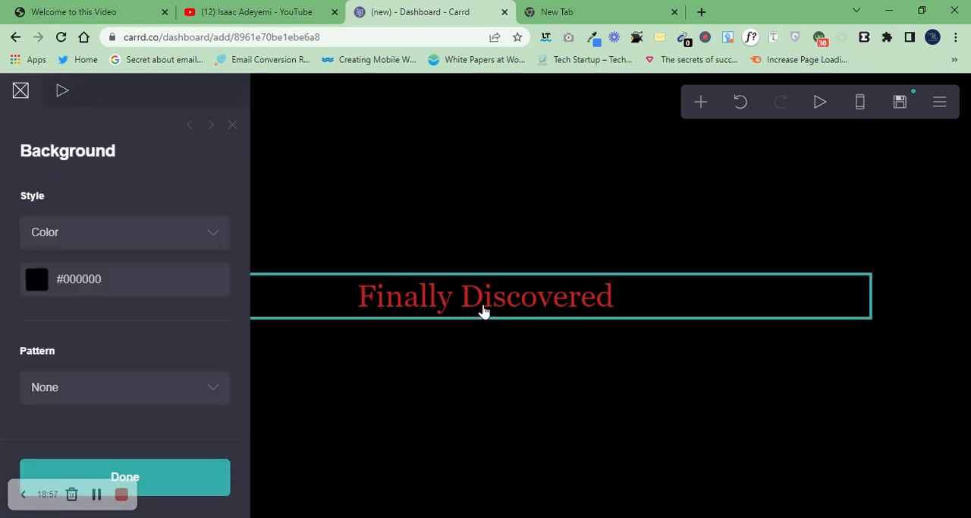
Step: Add a second line reading "The no hassle" to the headline's text
{"action": "left_click", "coordinate": [484, 311]}
{"action": "left_click", "coordinate": [626, 297]}
{"action": "left_click", "coordinate": [624, 297]}
{"action": "left_click", "coordinate": [17, 90]}
{"action": "left_click", "coordinate": [123, 210]}
{"action": "key", "text": "Return"}
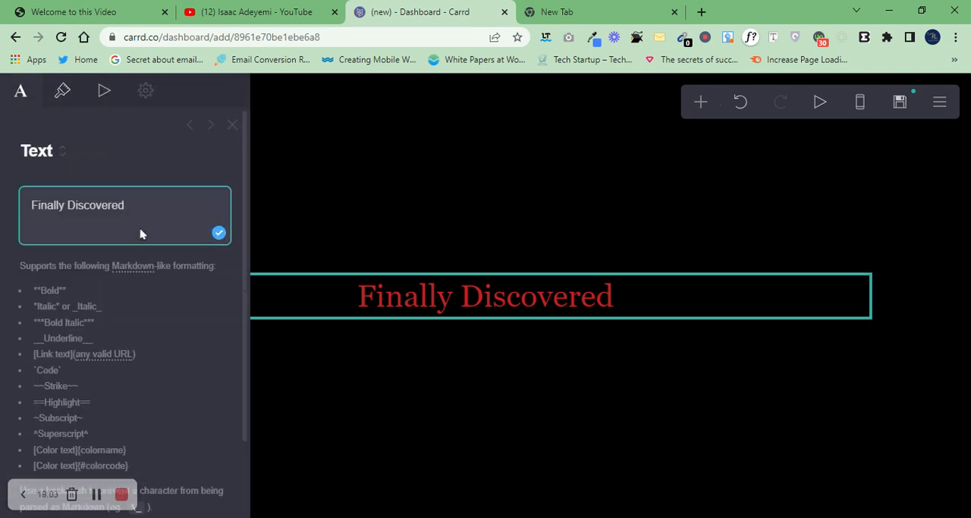
{"action": "type", "text": "The no"}
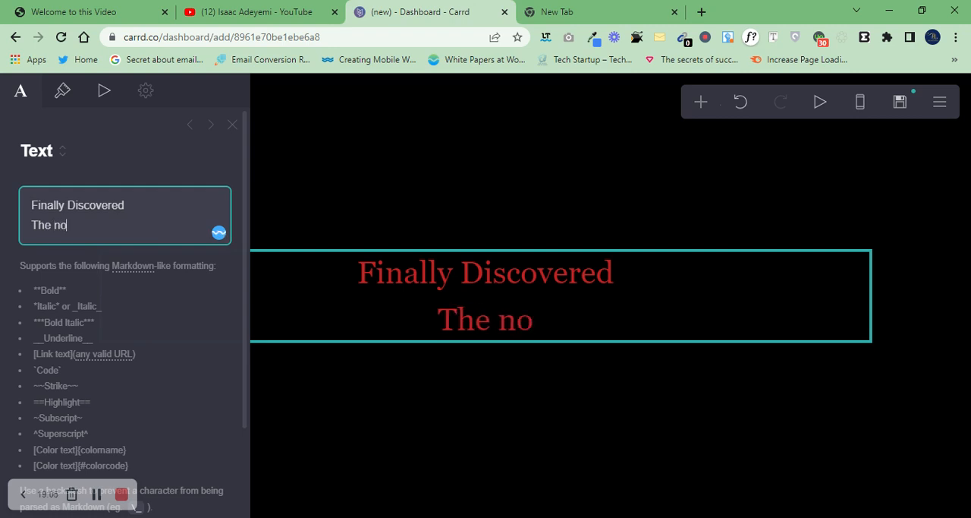
{"action": "type", "text": " hassle"}
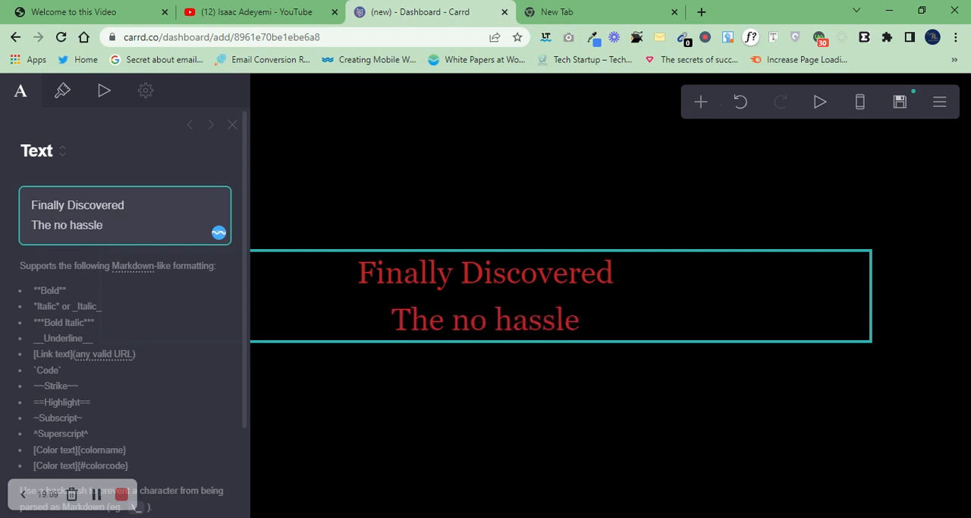
Step: Remove the "The no hassle" line so that the headline reads just "Finally Discovered"
{"action": "left_click_drag", "start_coordinate": [121, 225], "coordinate": [13, 250]}
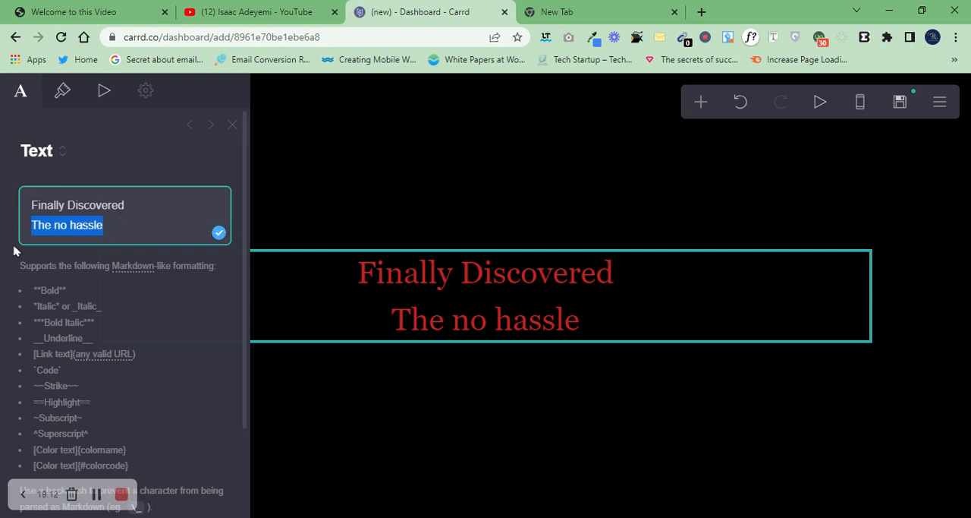
{"action": "key", "text": "BackSpace"}
{"action": "key", "text": "BackSpace"}
{"action": "key", "text": "BackSpace"}
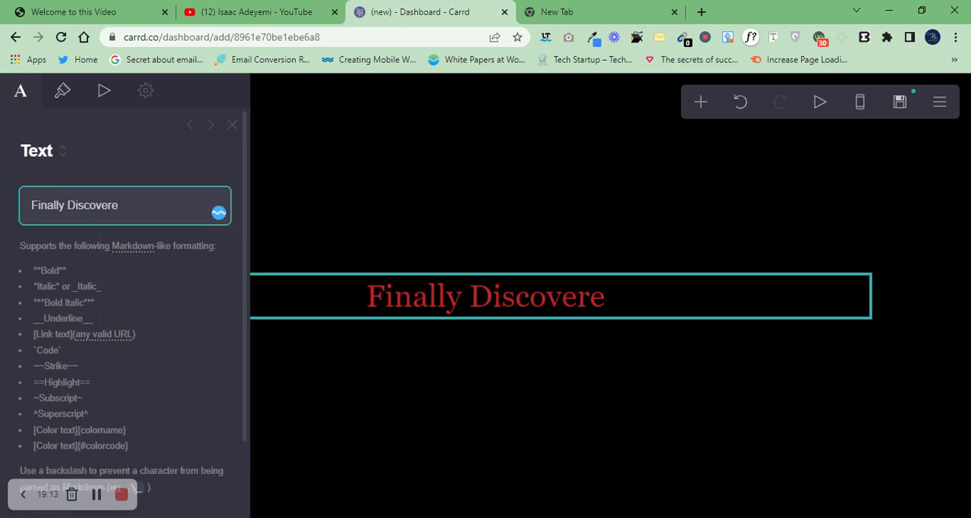
{"action": "type", "text": "d"}
Step: Add a second text element below the headline with the content "The no fail system to reloate to canada"
{"action": "left_click", "coordinate": [701, 110]}
{"action": "left_click", "coordinate": [512, 161]}
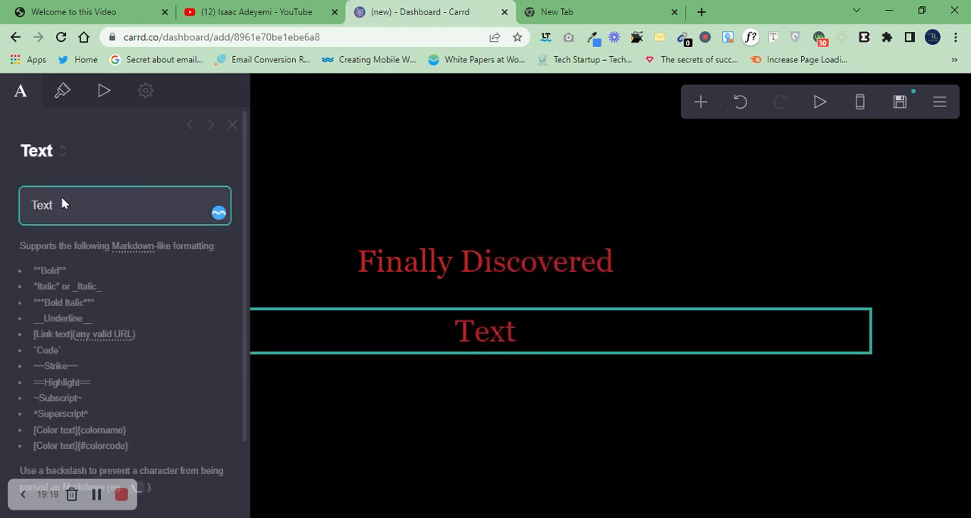
{"action": "key", "text": "BackSpace"}
{"action": "key", "text": "BackSpace"}
{"action": "key", "text": "BackSpace"}
{"action": "key", "text": "BackSpace"}
{"action": "type", "text": "E"}
{"action": "type", "text": "The no f"}
{"action": "type", "text": "ial s"}
{"action": "key", "text": "BackSpace"}
{"action": "key", "text": "BackSpace"}
{"action": "key", "text": "BackSpace"}
{"action": "key", "text": "BackSpace"}
{"action": "key", "text": "BackSpace"}
{"action": "type", "text": "ail s"}
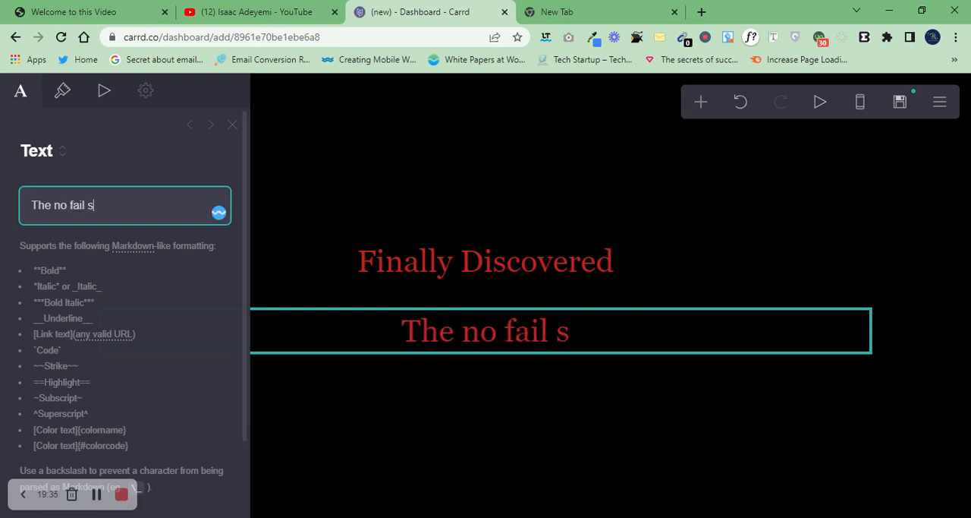
{"action": "type", "text": "yste"}
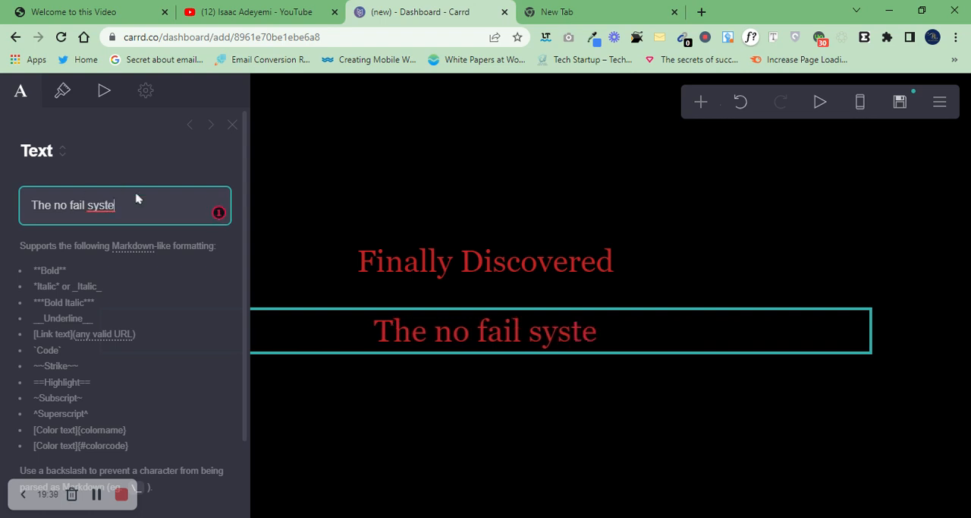
{"action": "type", "text": "m to "}
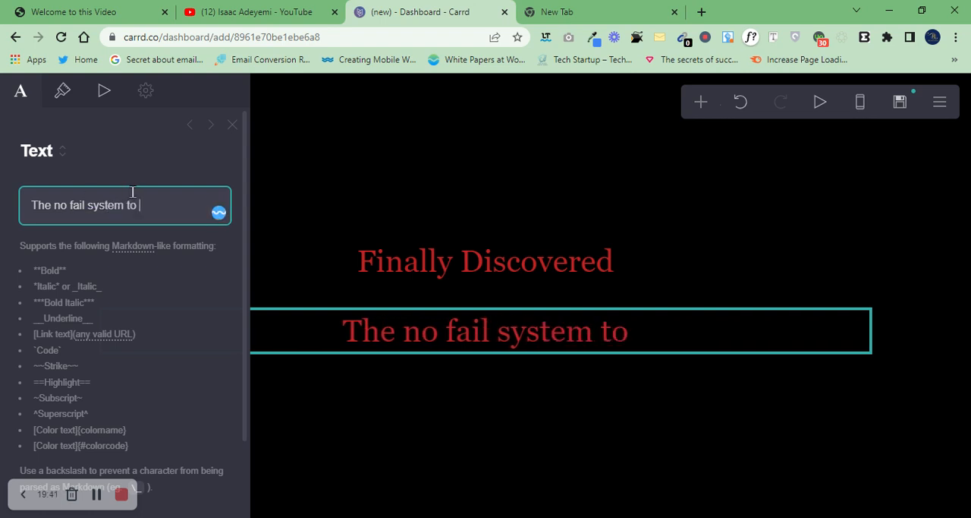
{"action": "type", "text": "reloate to "}
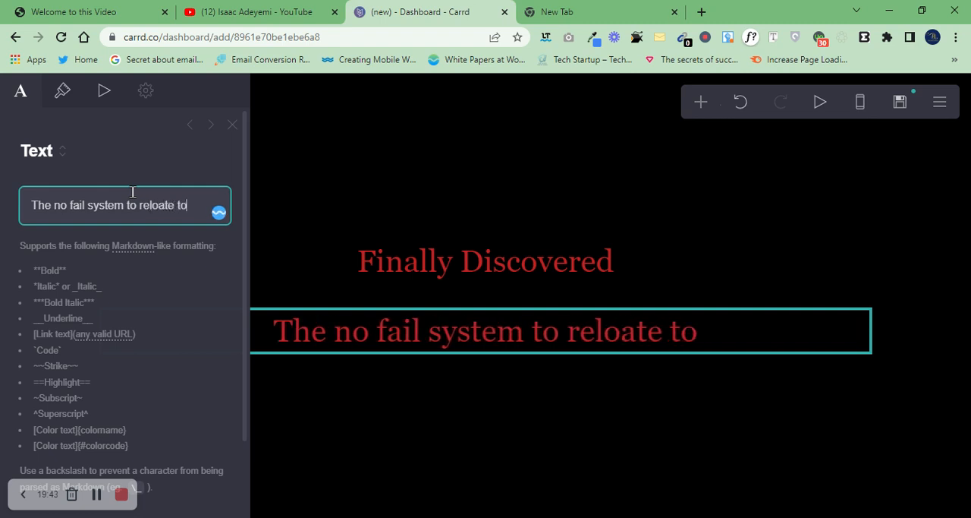
{"action": "type", "text": "cana"}
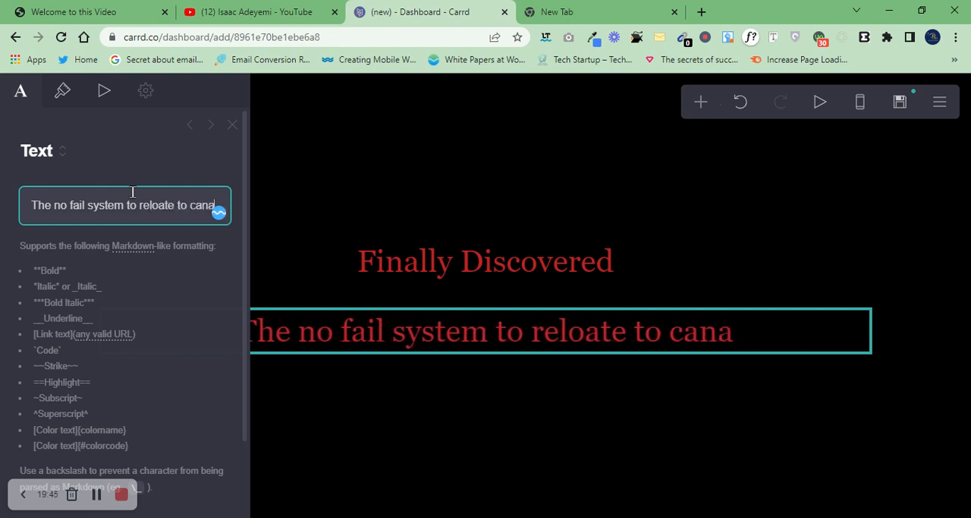
{"action": "type", "text": "da"}
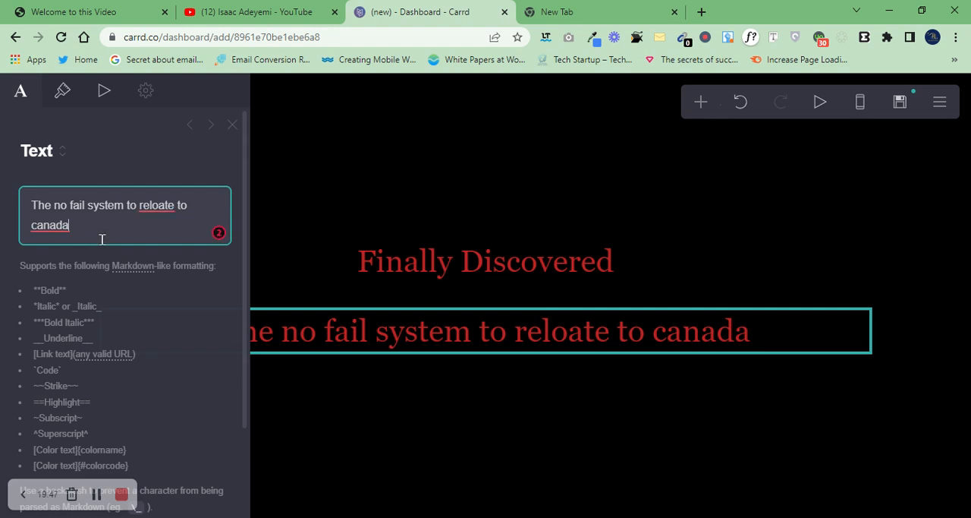
Step: Correct the two misspelled words in the second text element to "Canada" and "relocate"
{"action": "left_click", "coordinate": [59, 235]}
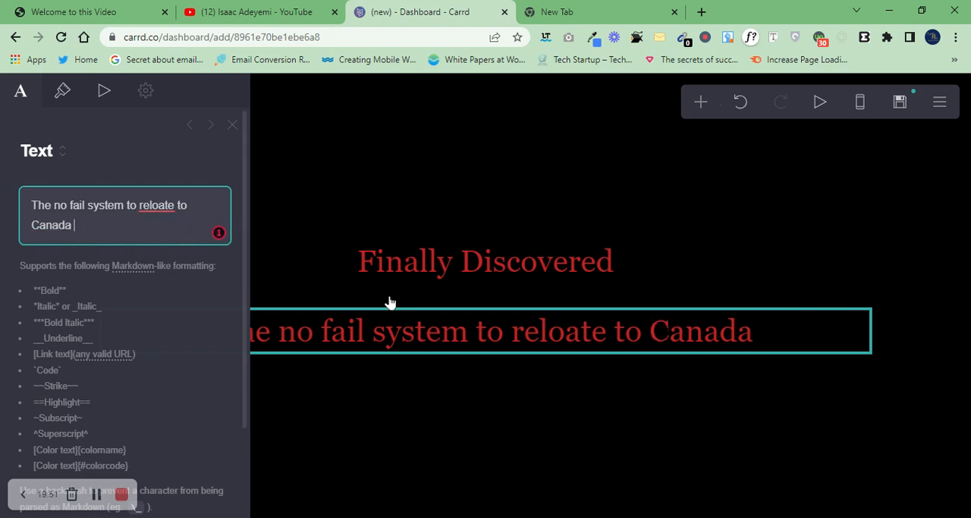
{"action": "left_click", "coordinate": [159, 208]}
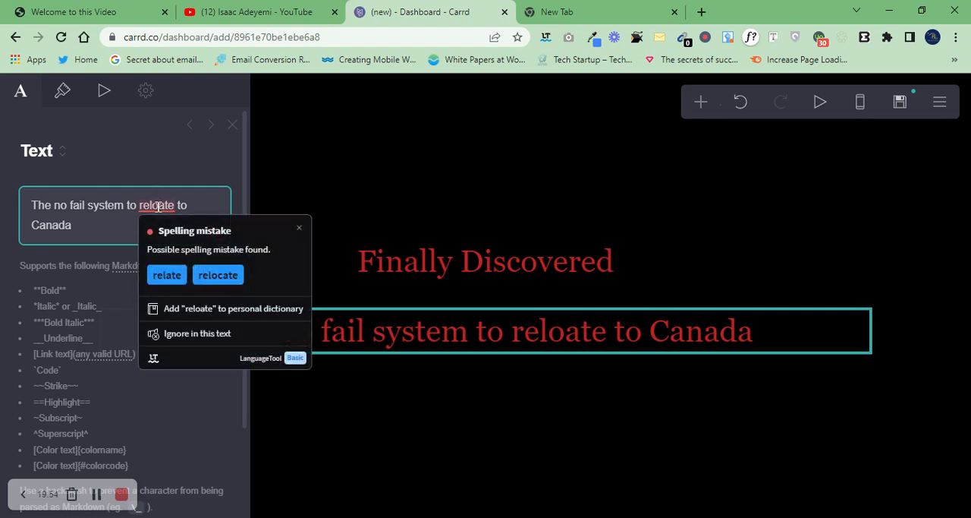
{"action": "left_click", "coordinate": [218, 275]}
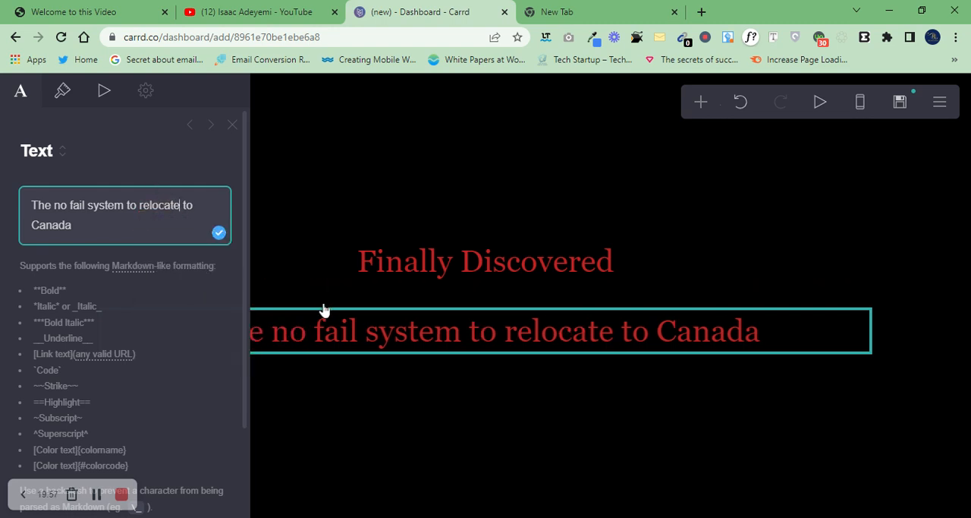
Step: Add a new line to the second text element: "This is a serious opportunity for people who want to leave Nigeria with No stress"
{"action": "left_click", "coordinate": [110, 229]}
{"action": "key", "text": "Return"}
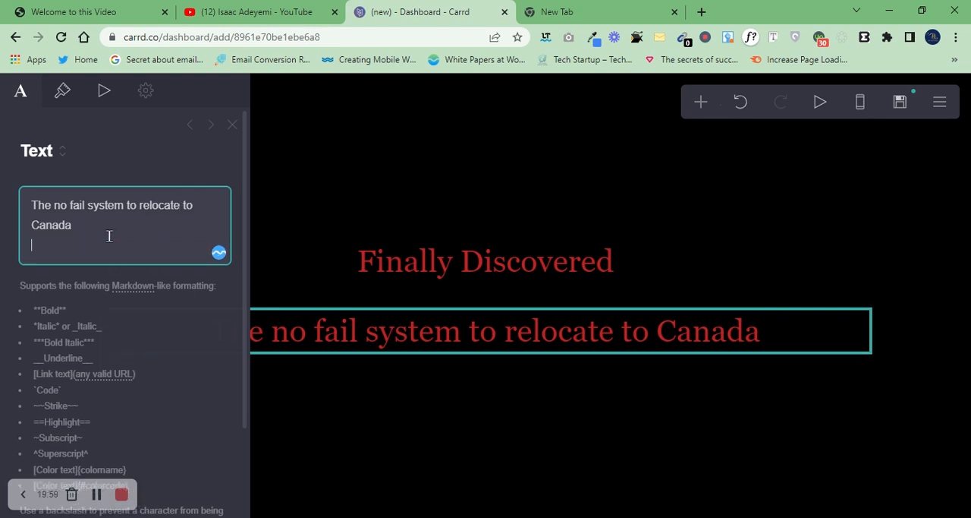
{"action": "type", "text": "Ths"}
{"action": "key", "text": "BackSpace"}
{"action": "type", "text": "is is a serious opport"}
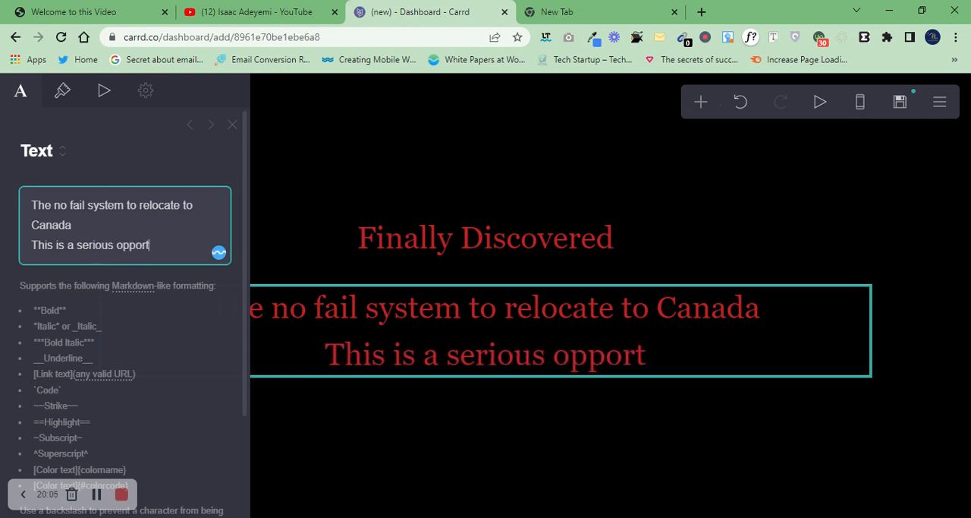
{"action": "type", "text": "unity for people "}
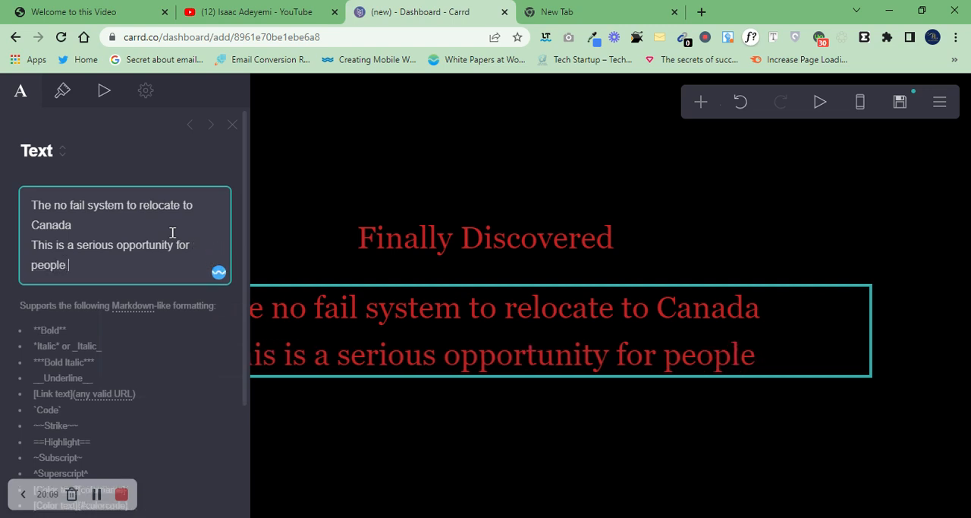
{"action": "type", "text": "whp"}
{"action": "type", "text": "o want to"}
{"action": "type", "text": " leave N"}
{"action": "type", "text": "igeria with "}
{"action": "type", "text": "No st"}
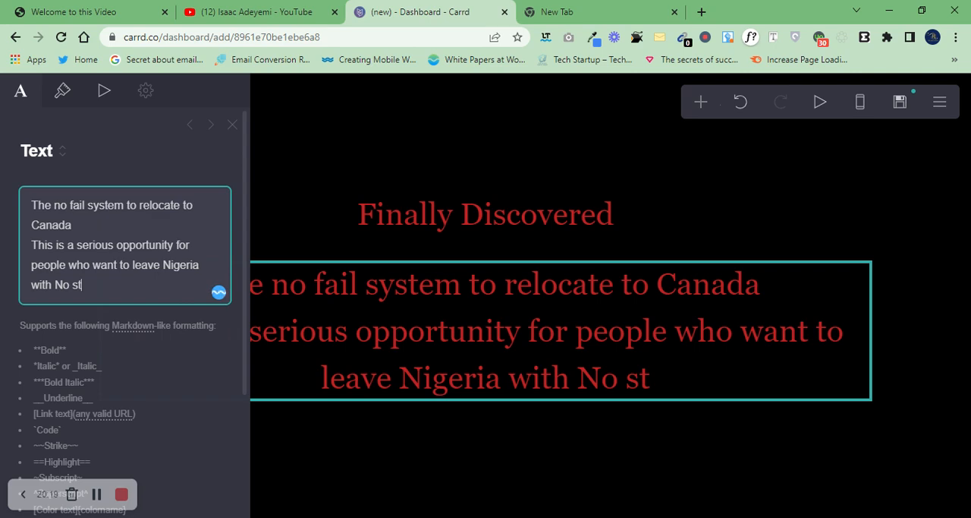
{"action": "type", "text": "ress"}
Step: Change the color of the second text element below the headline to white, #FFFFFF
{"action": "key", "text": "ctrl+a"}
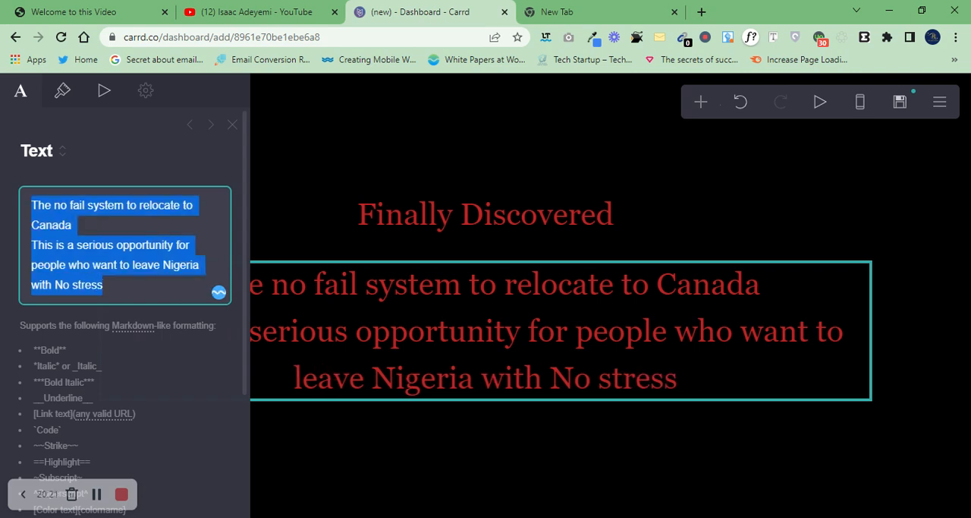
{"action": "left_click", "coordinate": [62, 90]}
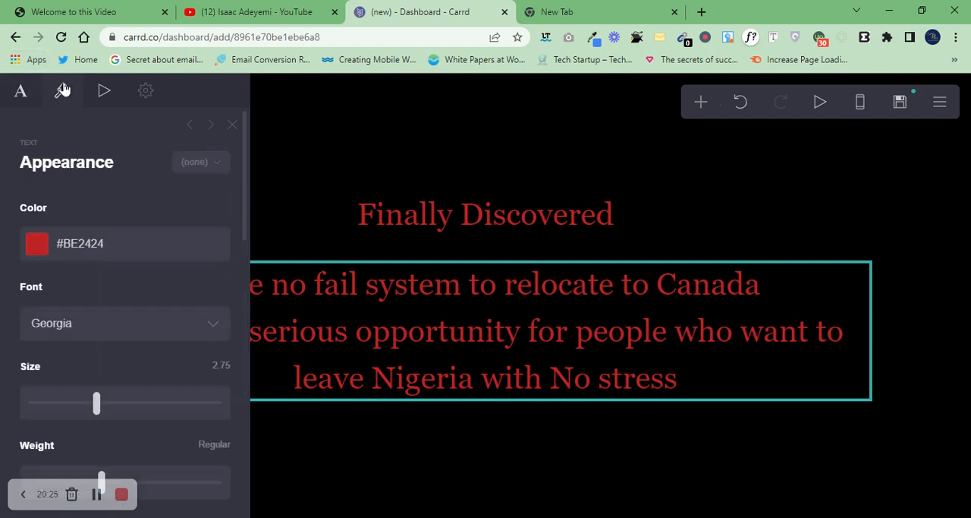
{"action": "left_click", "coordinate": [34, 244]}
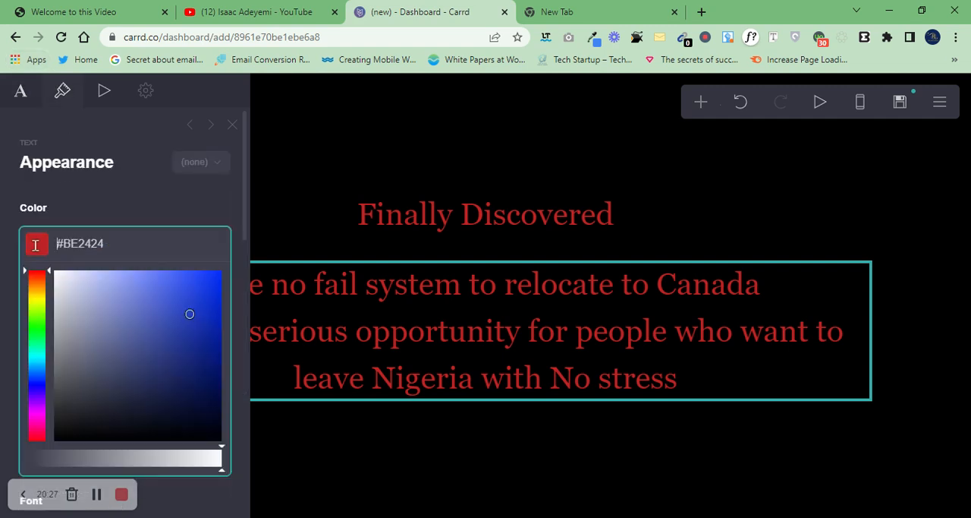
{"action": "left_click_drag", "start_coordinate": [70, 306], "coordinate": [3, 265]}
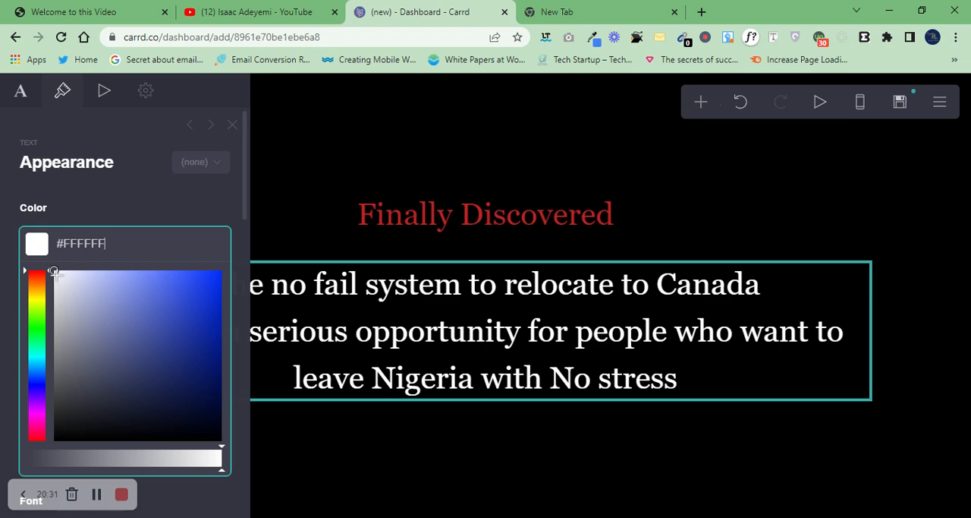
{"action": "left_click", "coordinate": [41, 175]}
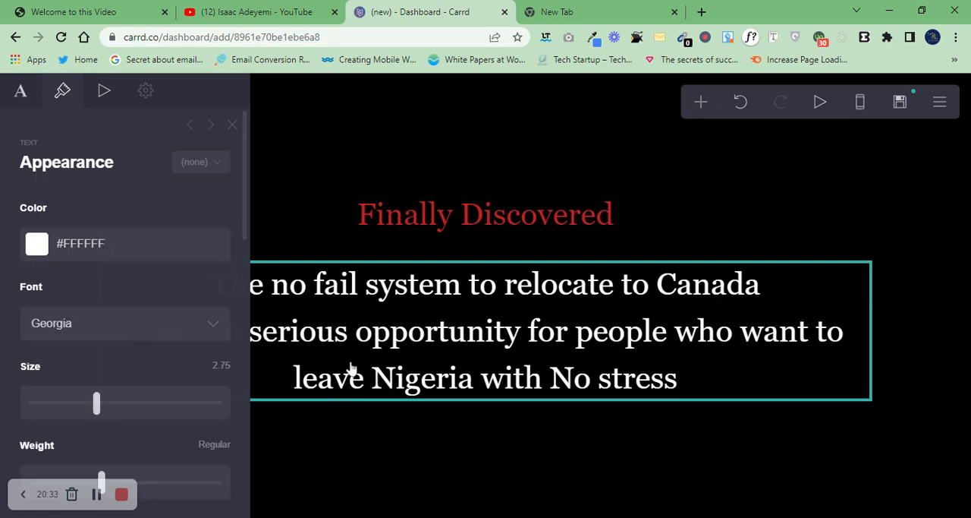
Step: Reduce the second text element's font size to 1.5 and close its settings
{"action": "left_click_drag", "start_coordinate": [106, 403], "coordinate": [61, 401]}
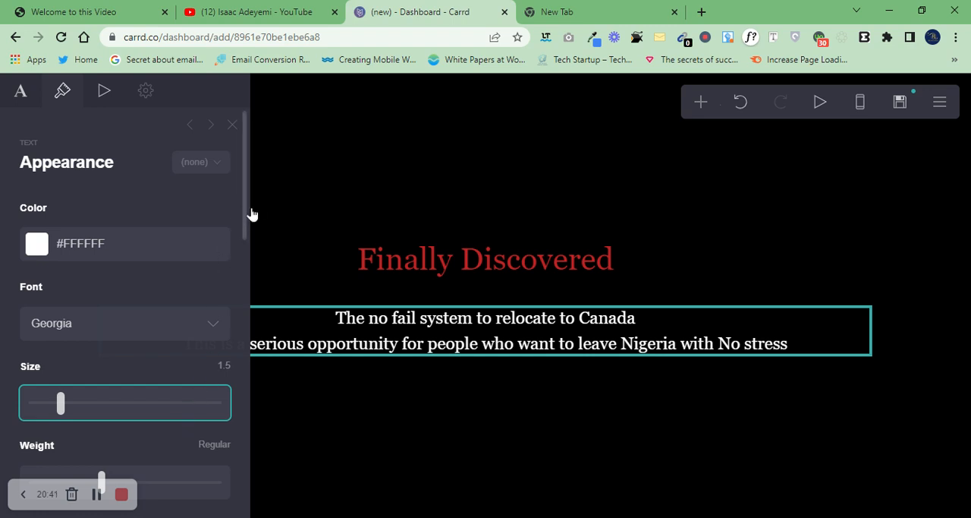
{"action": "left_click_drag", "start_coordinate": [246, 210], "coordinate": [238, 174]}
{"action": "left_click", "coordinate": [105, 91]}
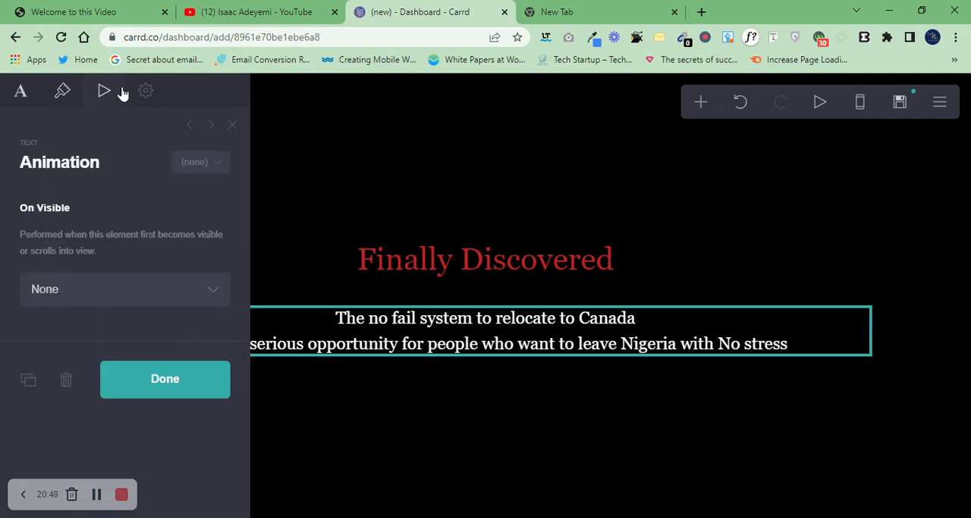
{"action": "left_click", "coordinate": [138, 91]}
{"action": "left_click", "coordinate": [18, 97]}
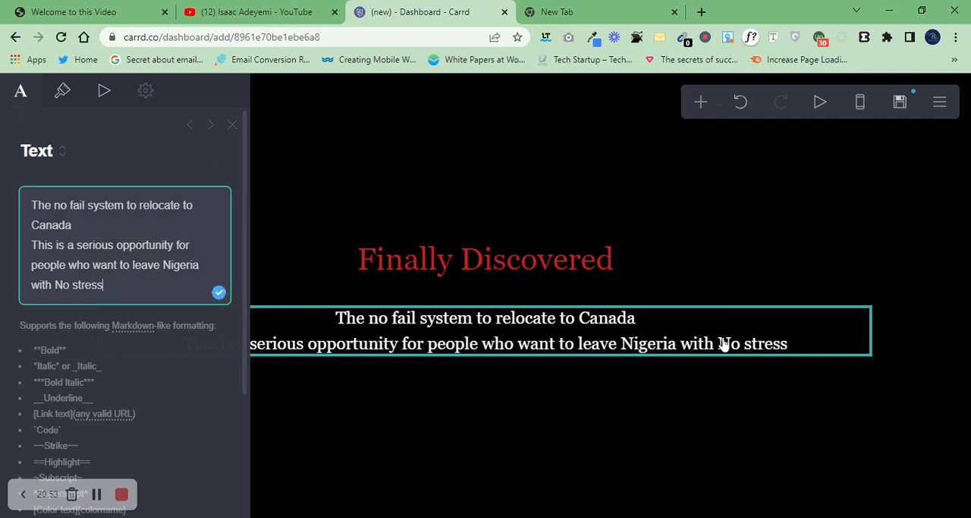
{"action": "left_click", "coordinate": [233, 125]}
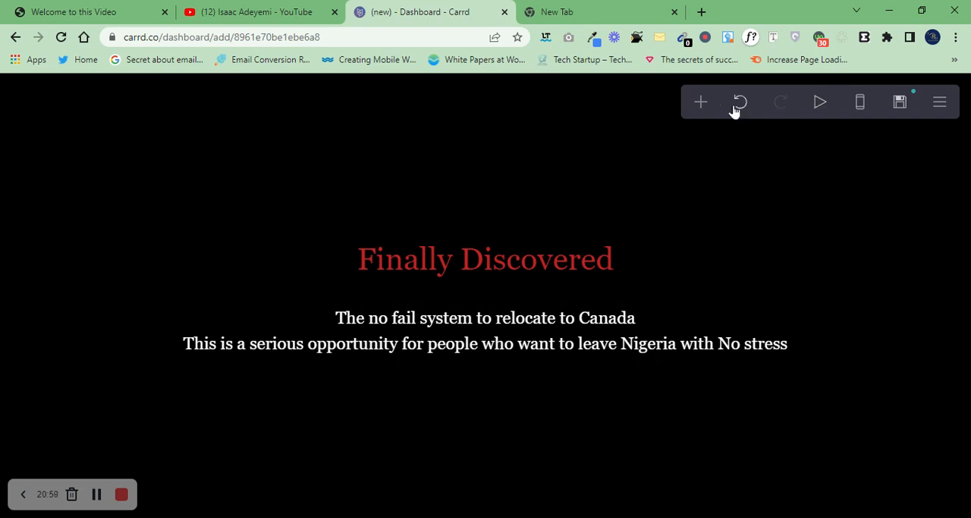
Step: Add a third text element below the existing text and replace its placeholder with "I have created a free PDF"
{"action": "left_click", "coordinate": [709, 108]}
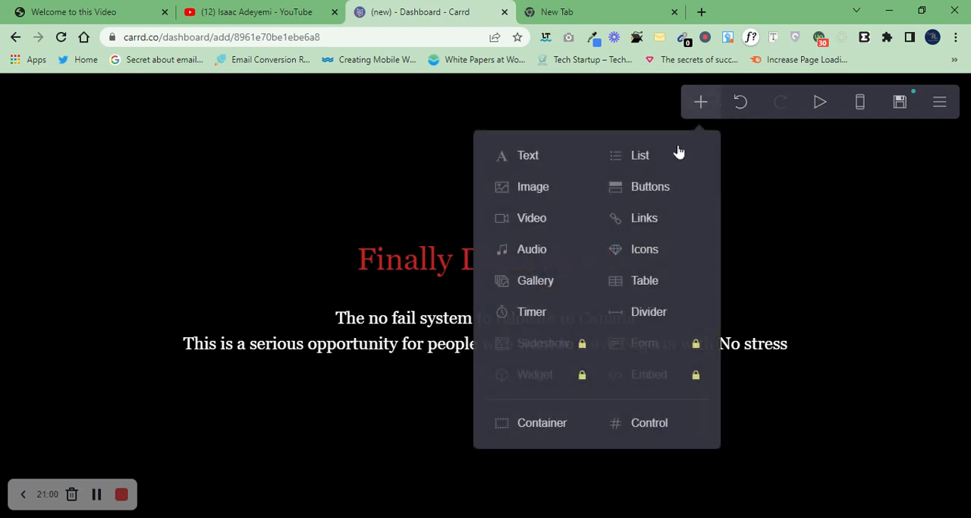
{"action": "left_click", "coordinate": [554, 173]}
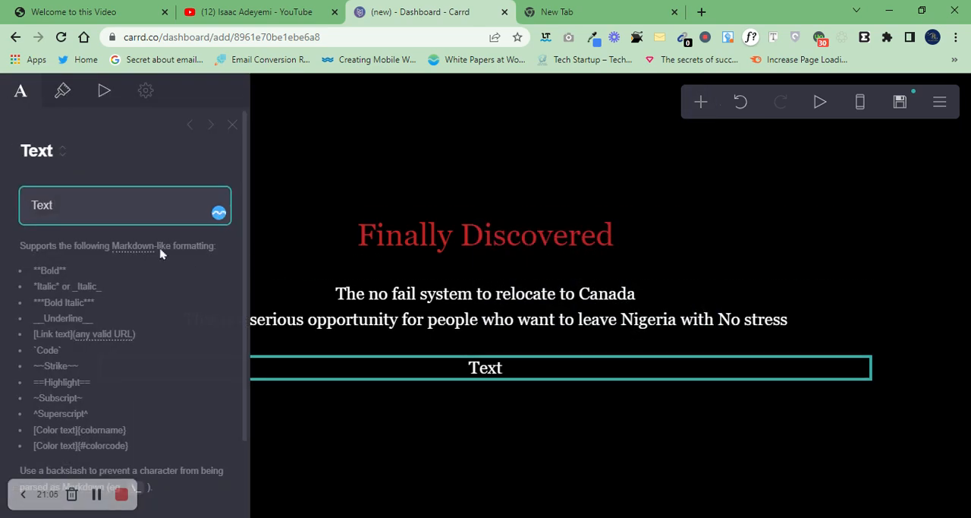
{"action": "double_click", "coordinate": [99, 212]}
{"action": "key", "text": "BackSpace"}
{"action": "type", "text": "In t"}
{"action": "key", "text": "BackSpace"}
{"action": "key", "text": "BackSpace"}
{"action": "key", "text": "BackSpace"}
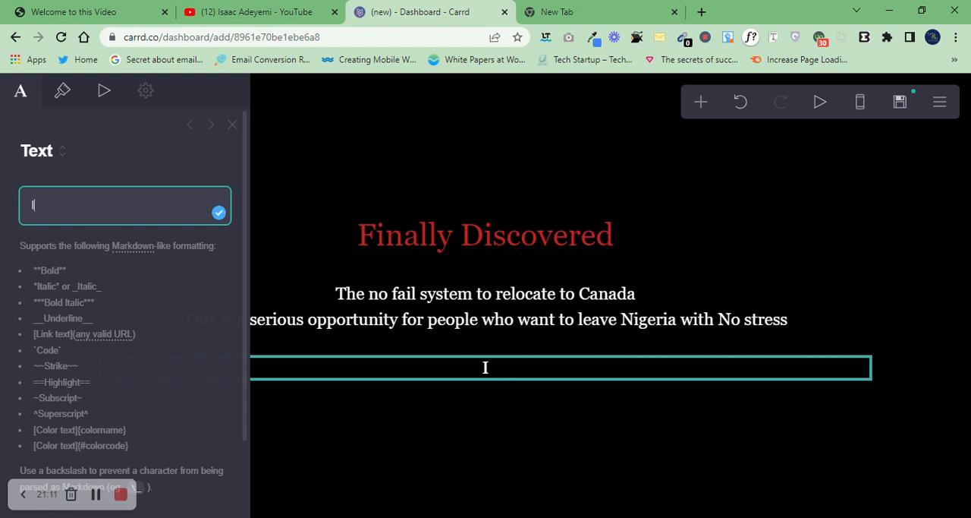
{"action": "type", "text": "have created a free Pdf"}
{"action": "key", "text": "BackSpace"}
{"action": "key", "text": "BackSpace"}
{"action": "type", "text": "Df"}
{"action": "key", "text": "BackSpace"}
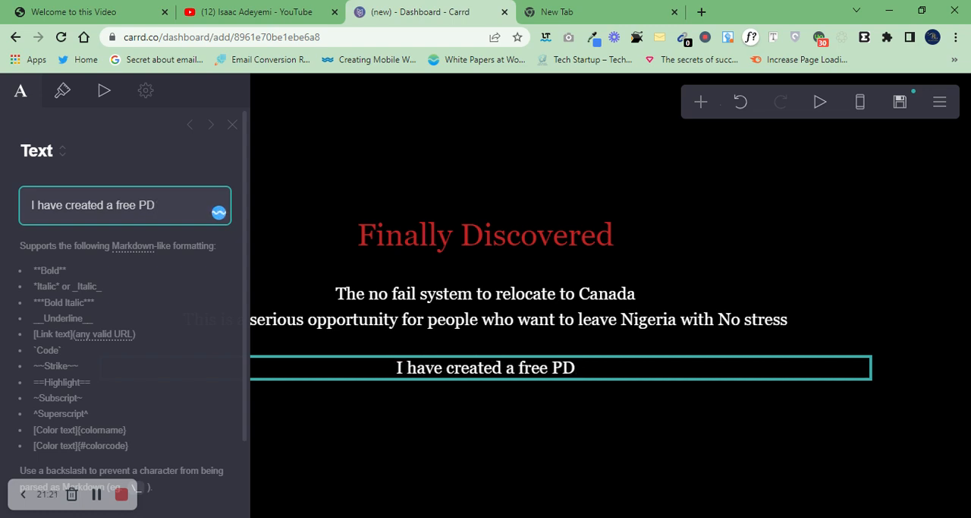
{"action": "type", "text": "F th"}
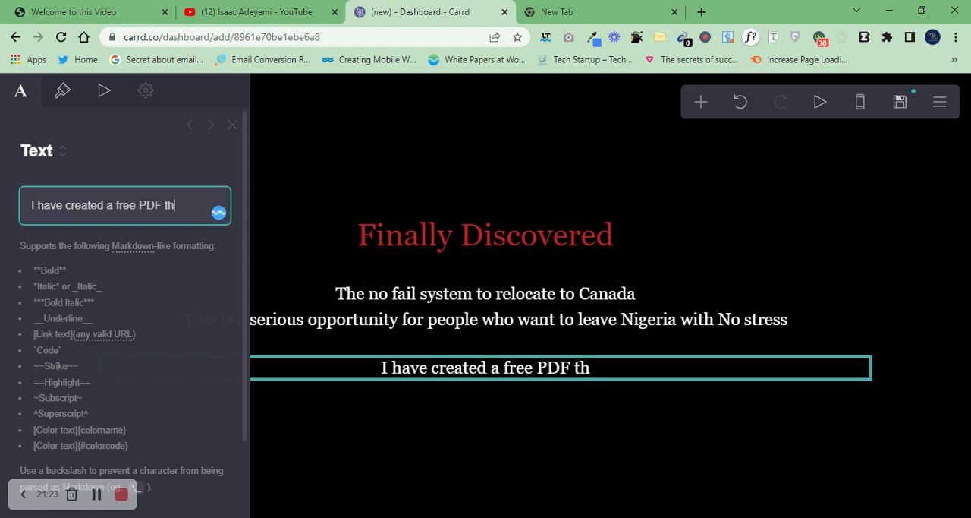
{"action": "type", "text": "at will show "}
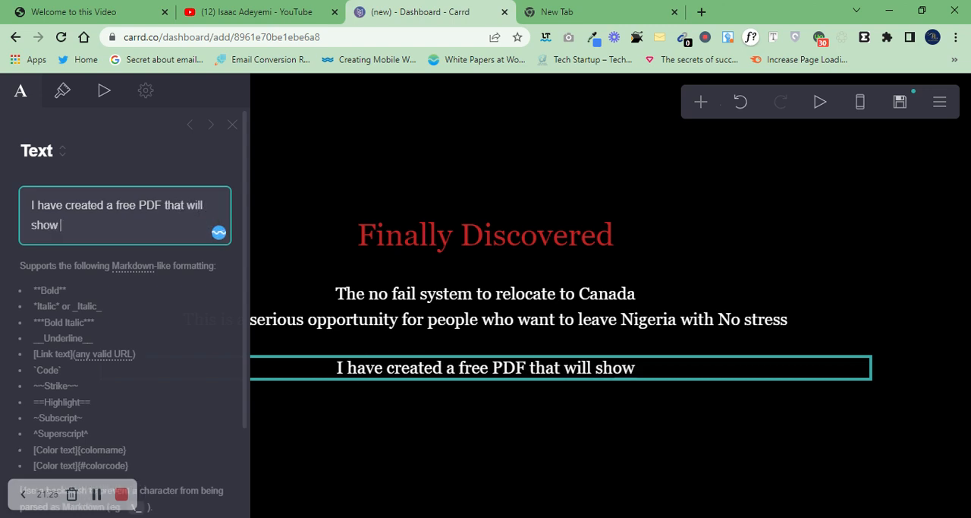
{"action": "type", "text": "you how to "}
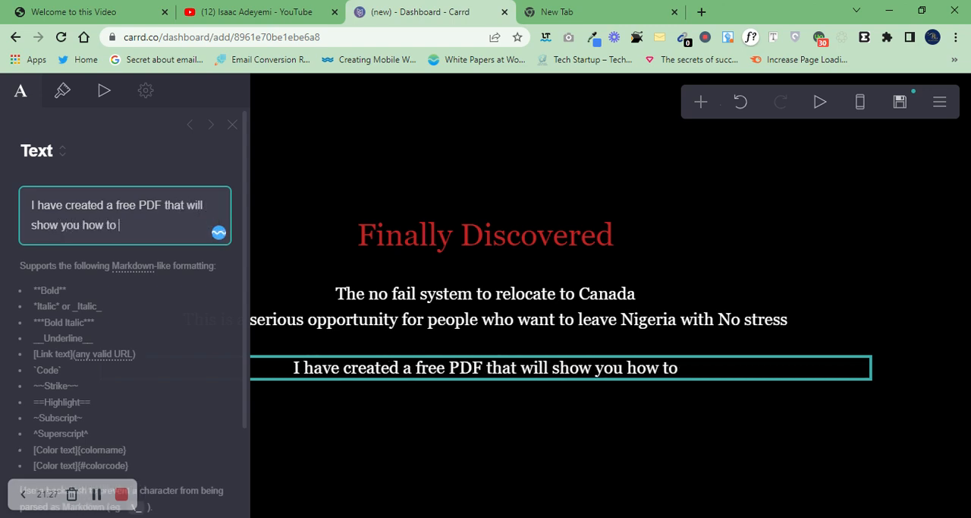
{"action": "type", "text": "relocat"}
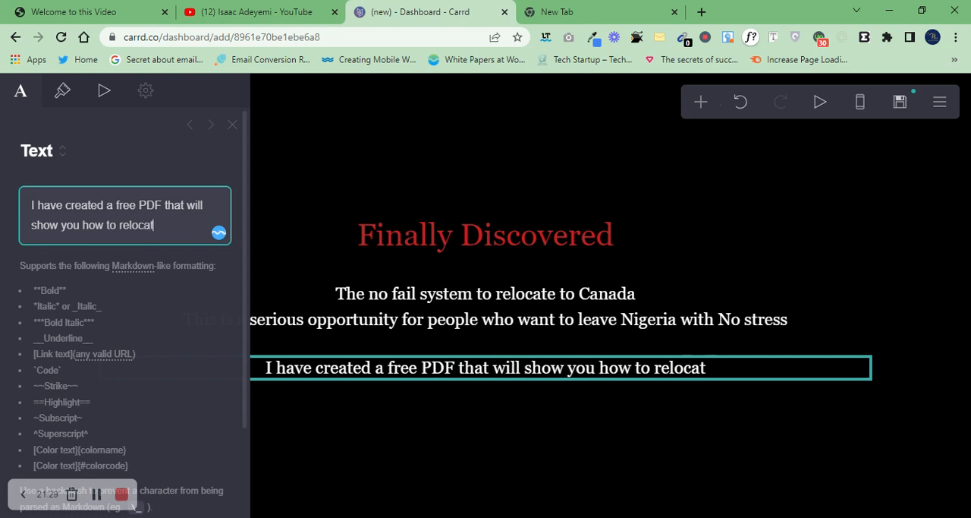
{"action": "type", "text": "e to canada"}
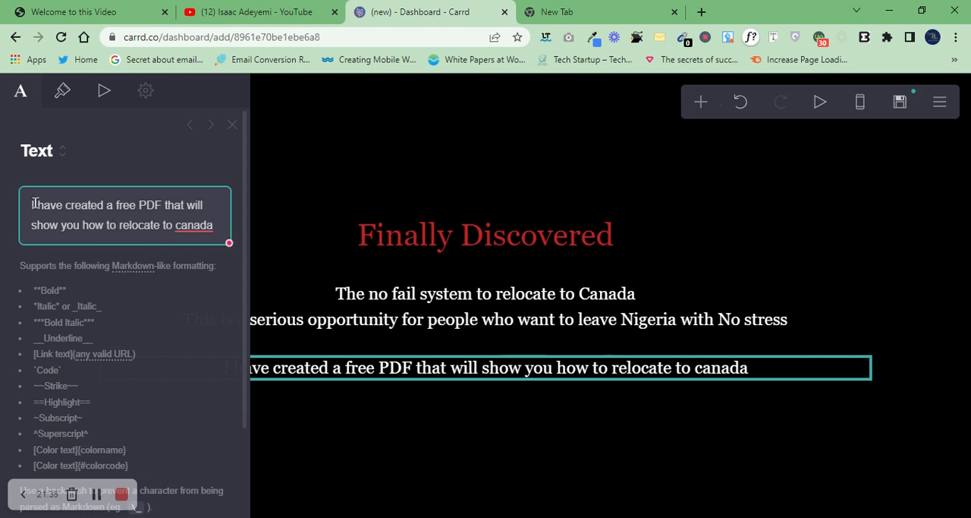
Step: Continue the third text element with "that will show you how to relocate to Canada", correcting the capitalization of the country name
{"action": "left_click", "coordinate": [218, 190]}
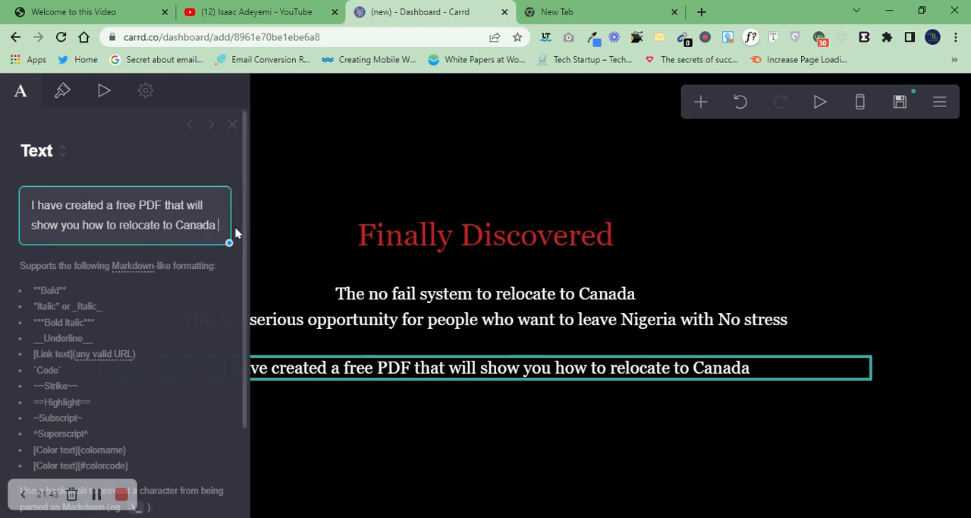
Step: Complete the third text element's sentence with "without going through the backdoor."
{"action": "type", "text": "with"}
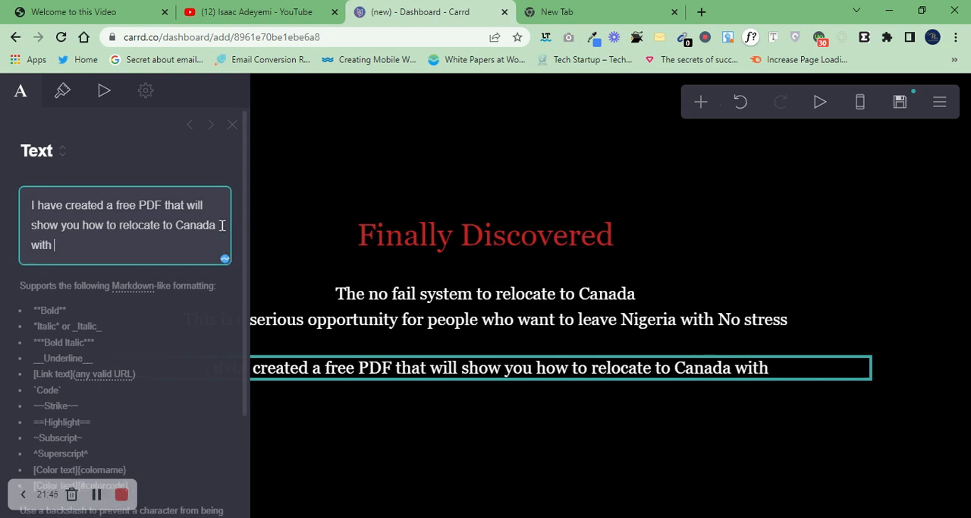
{"action": "key", "text": "BackSpace"}
{"action": "key", "text": "BackSpace"}
{"action": "key", "text": "BackSpace"}
{"action": "key", "text": "BackSpace"}
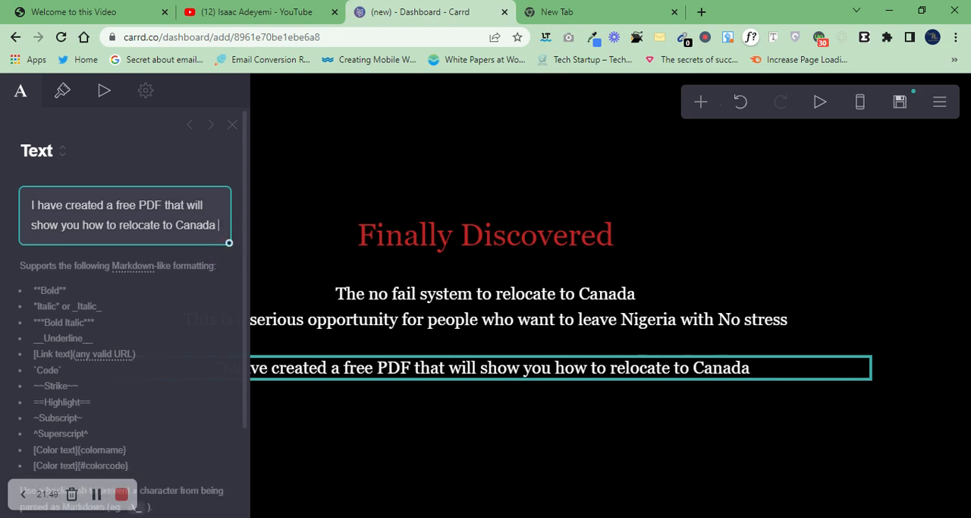
{"action": "type", "text": "wit"}
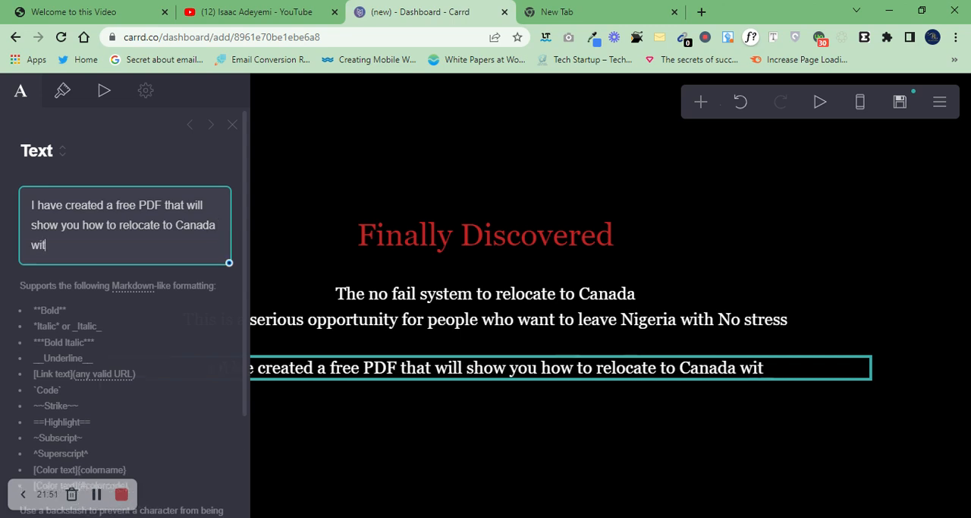
{"action": "type", "text": "hout going thro"}
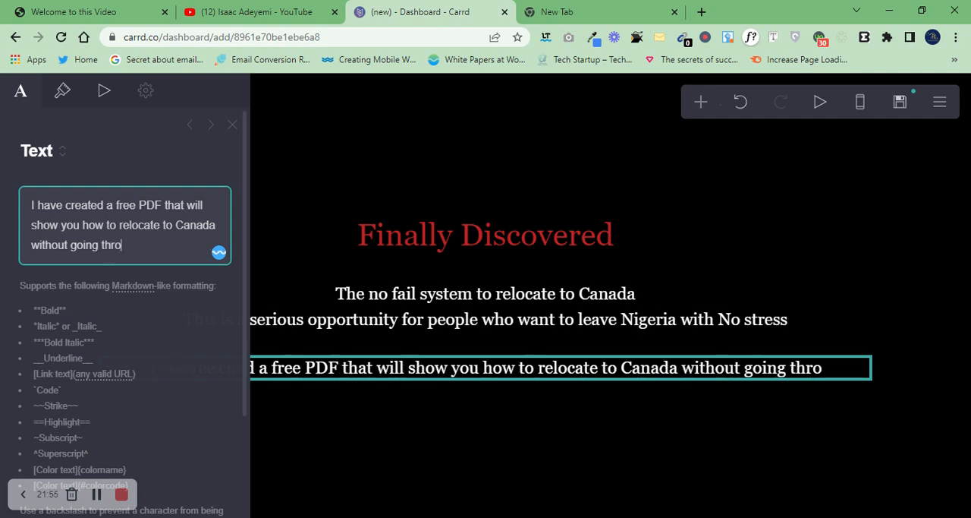
{"action": "type", "text": "ugh the "}
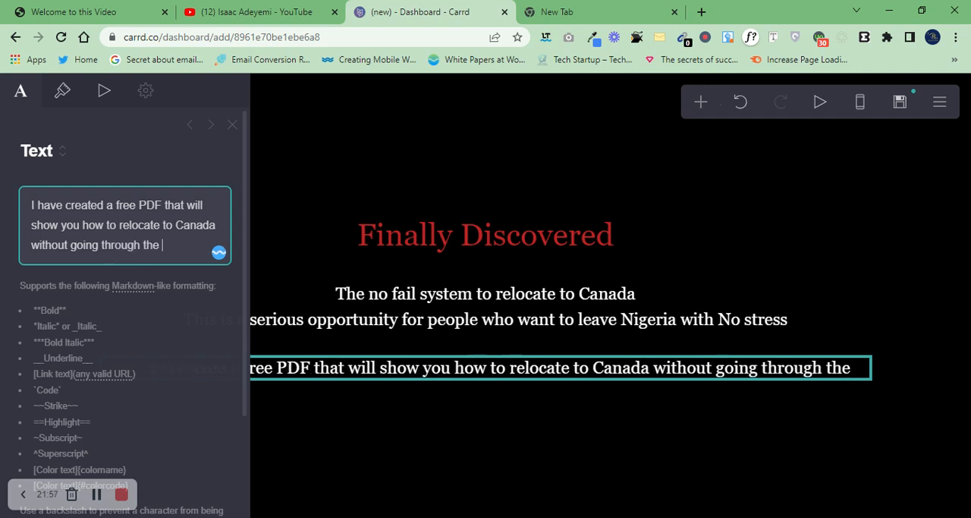
{"action": "type", "text": "backd"}
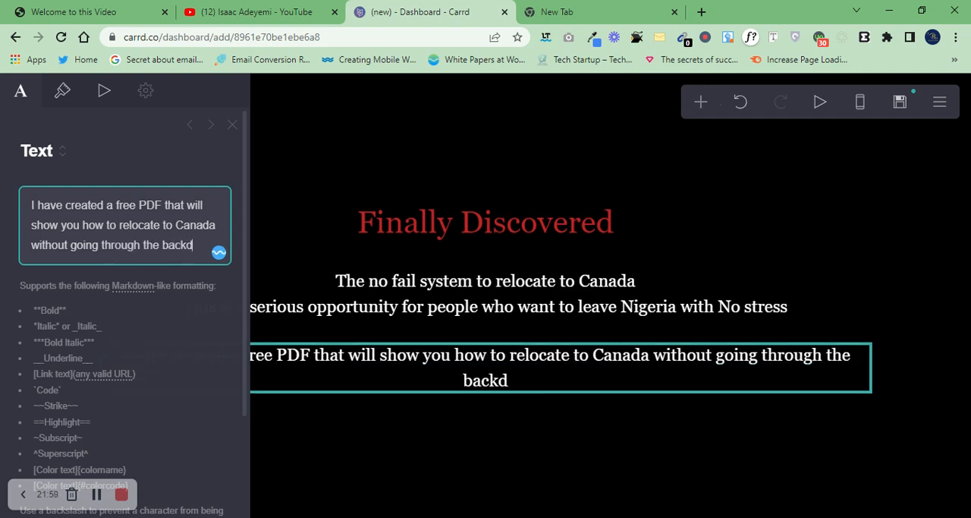
{"action": "type", "text": "oor."}
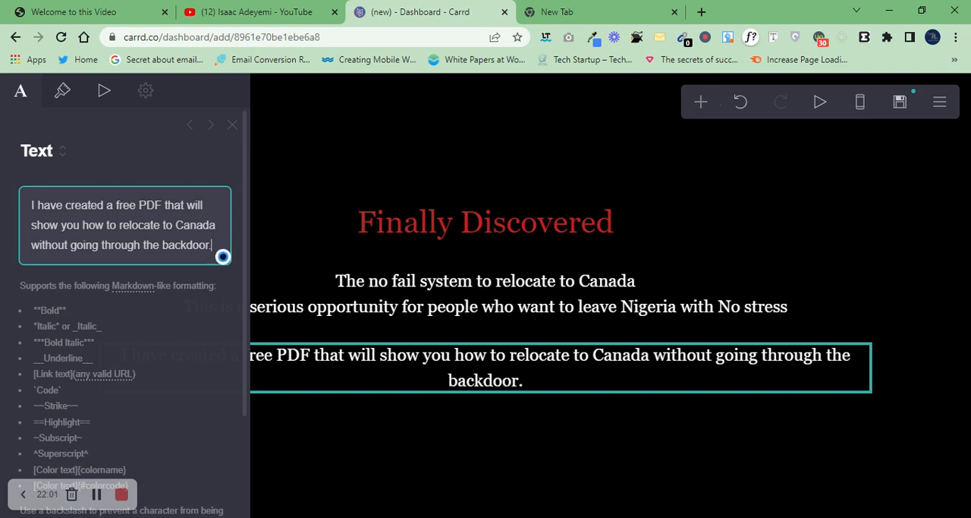
Step: Add a new line "Click the button below to get the video" to the third text element and close its settings
{"action": "key", "text": "Return"}
{"action": "type", "text": "Clic"}
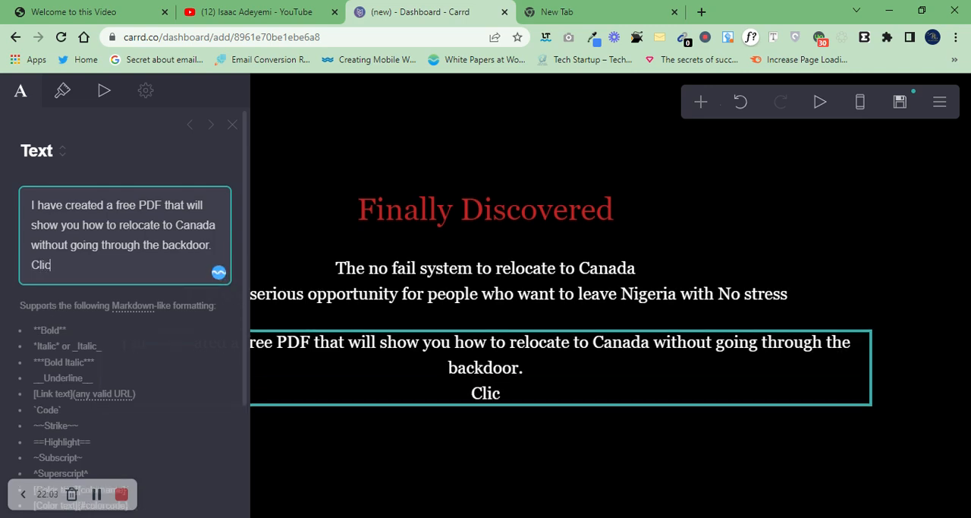
{"action": "type", "text": "k the button "}
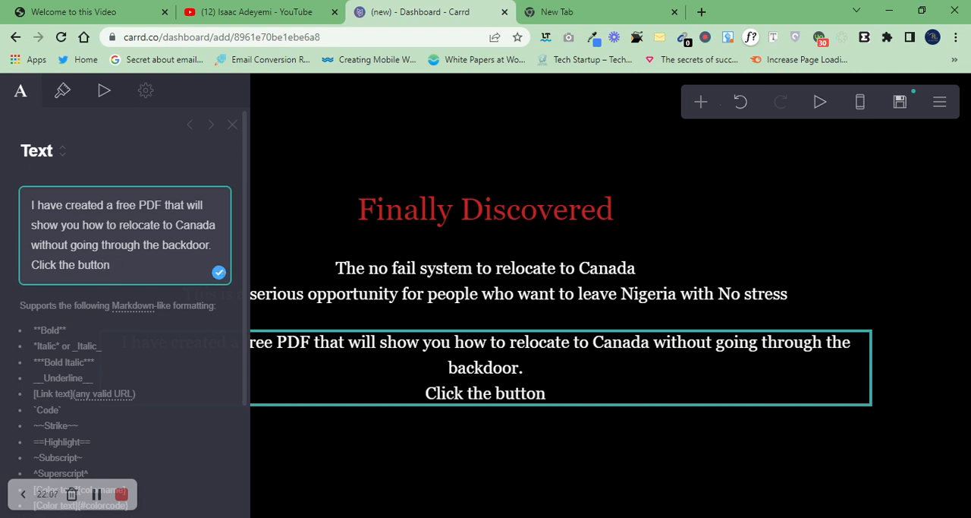
{"action": "type", "text": "below t"}
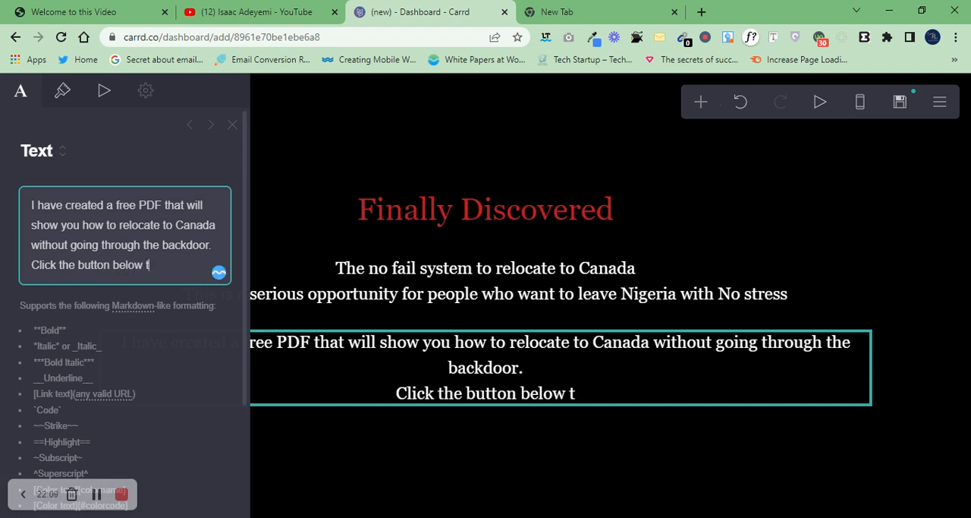
{"action": "type", "text": "o get the video"}
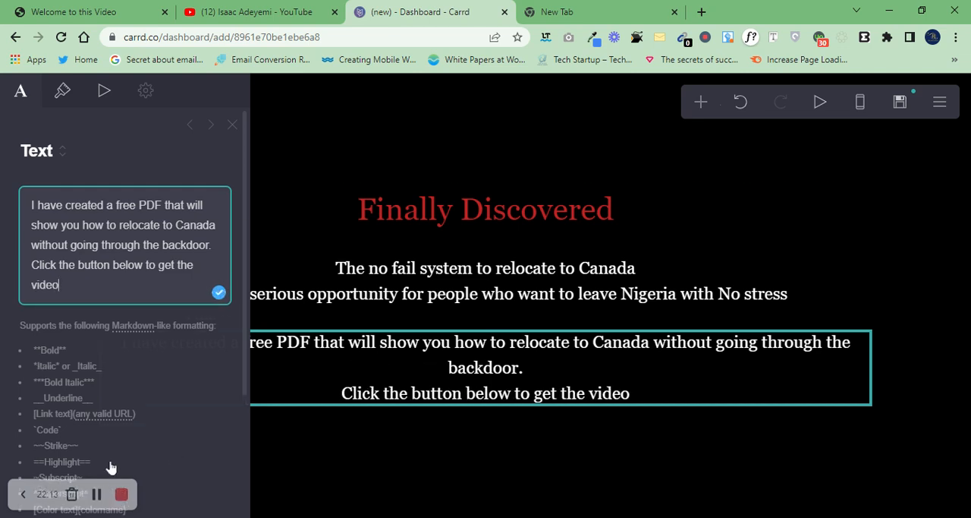
{"action": "left_click", "coordinate": [702, 105]}
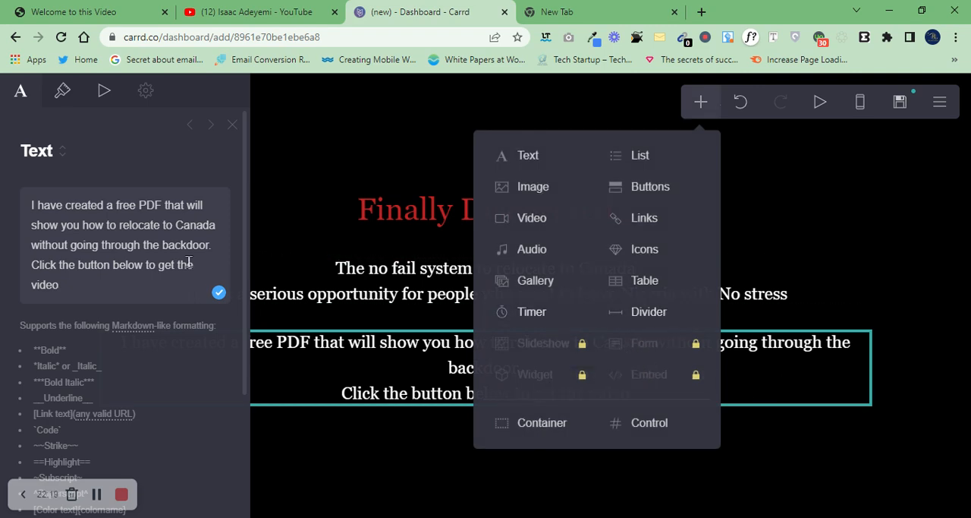
{"action": "left_click", "coordinate": [115, 246]}
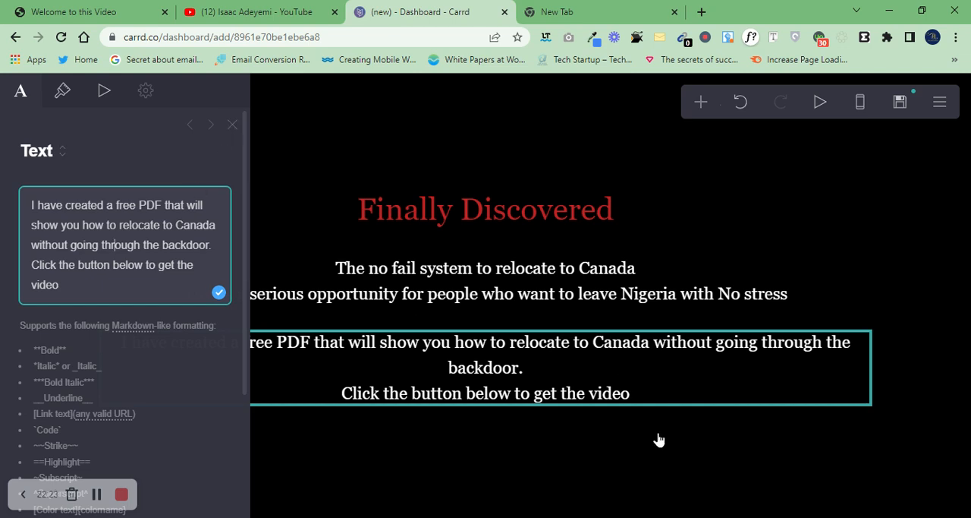
{"action": "left_click", "coordinate": [232, 125]}
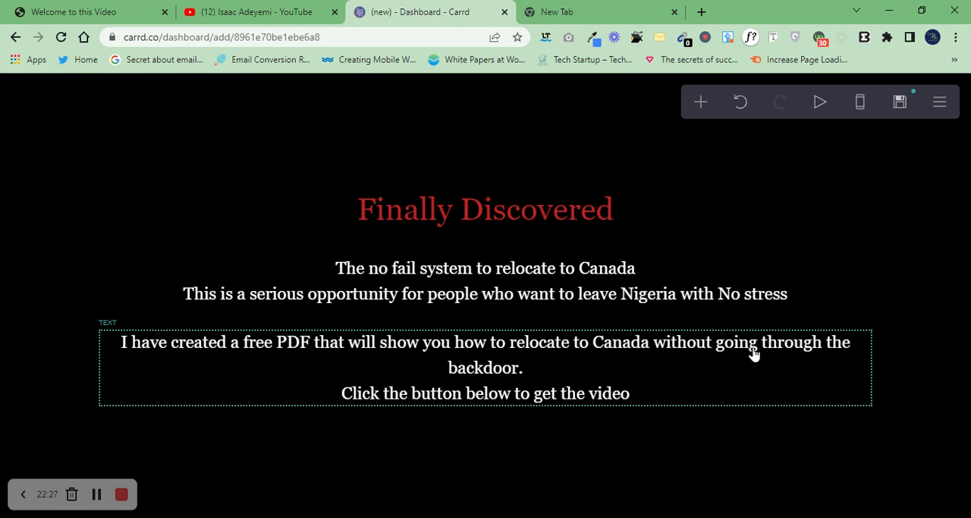
Step: Add a Buttons element below the third text element
{"action": "left_click", "coordinate": [701, 106]}
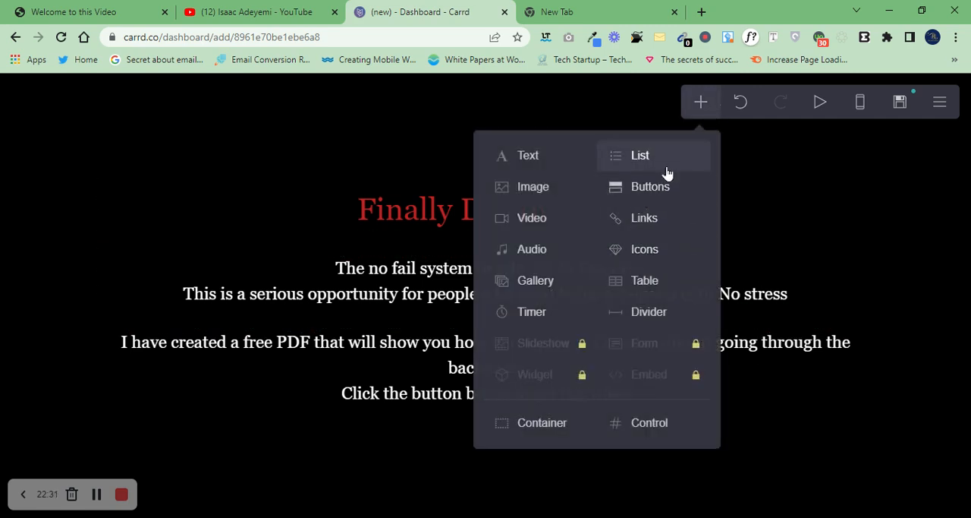
{"action": "left_click", "coordinate": [650, 186]}
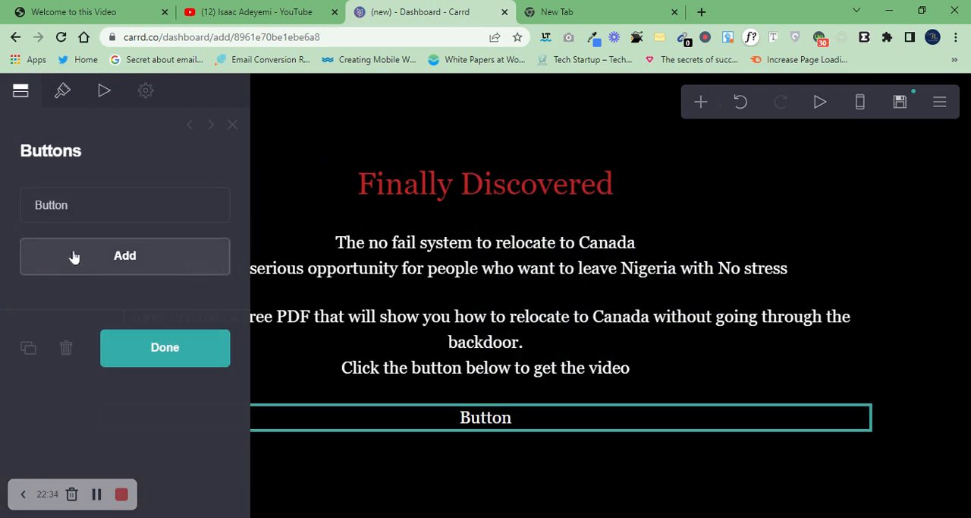
{"action": "left_click", "coordinate": [68, 205]}
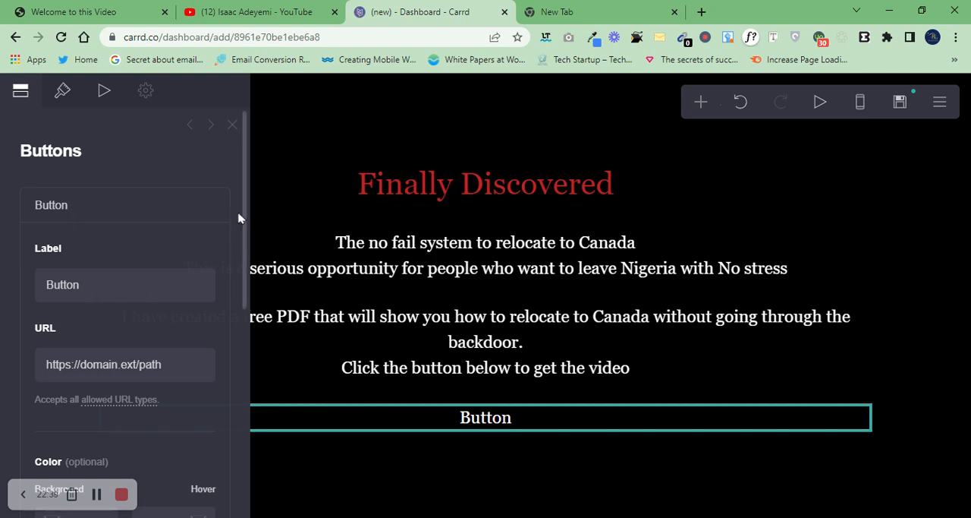
{"action": "scroll", "coordinate": [243, 220], "scroll_direction": "down", "scroll_amount": 4}
{"action": "scroll", "coordinate": [199, 145], "scroll_direction": "up", "scroll_amount": 4}
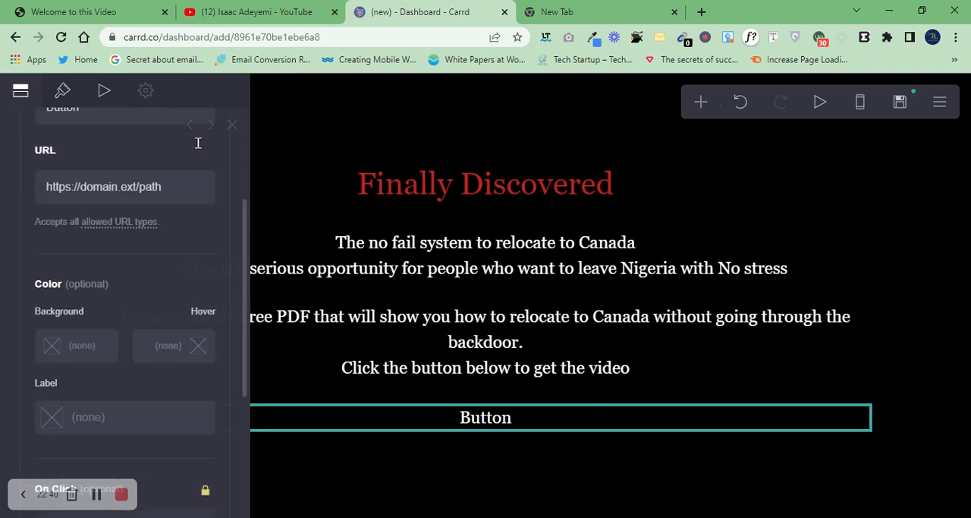
{"action": "left_click", "coordinate": [233, 125]}
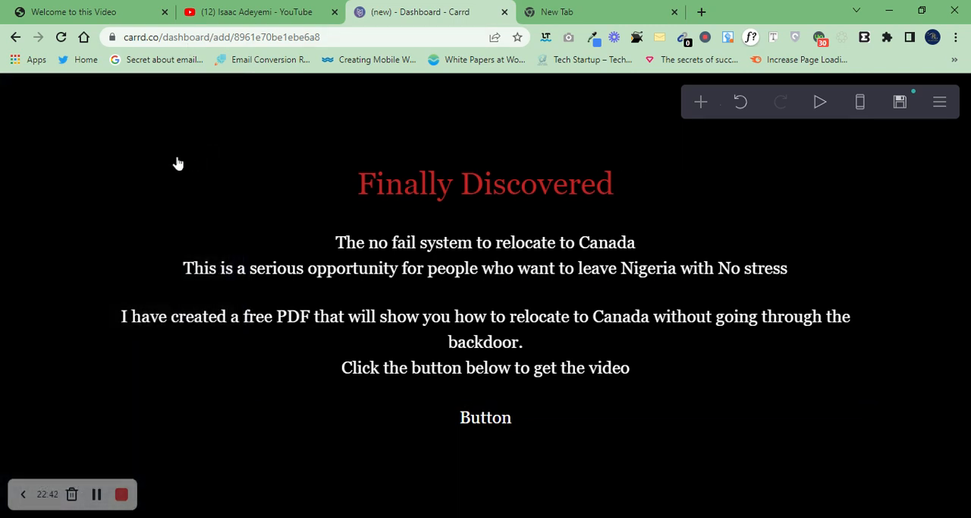
Step: Add a second Buttons element below the existing one and delete the upper of the two
{"action": "left_click", "coordinate": [706, 106]}
{"action": "left_click", "coordinate": [671, 190]}
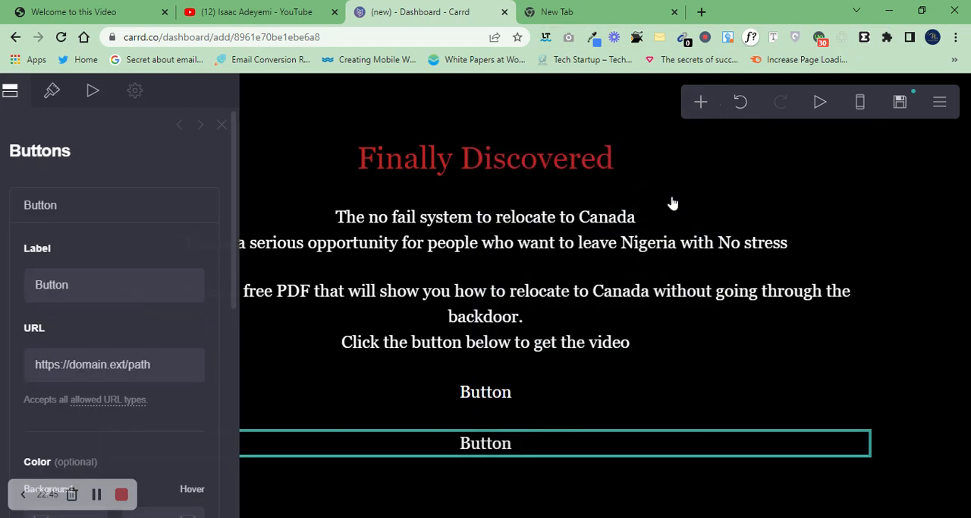
{"action": "double_click", "coordinate": [85, 287]}
{"action": "key", "text": "BackSpace"}
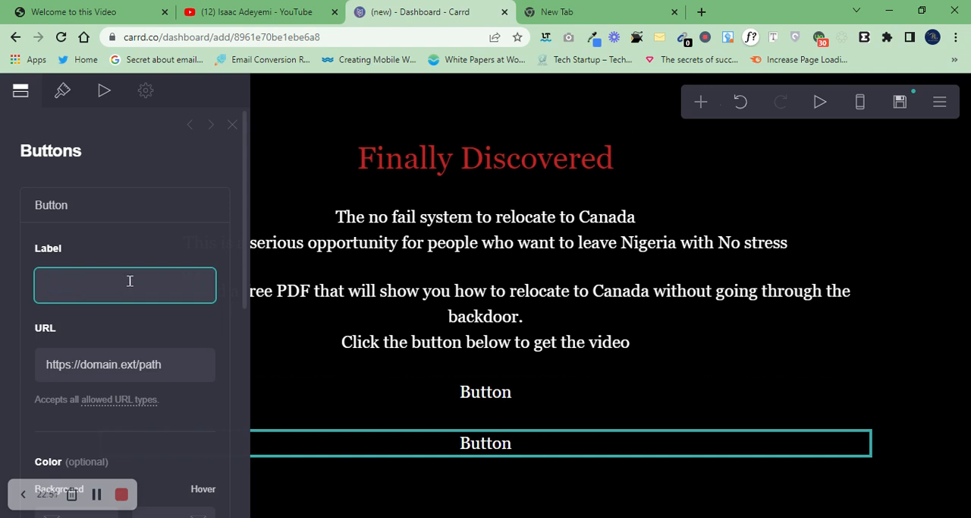
{"action": "left_click", "coordinate": [505, 394]}
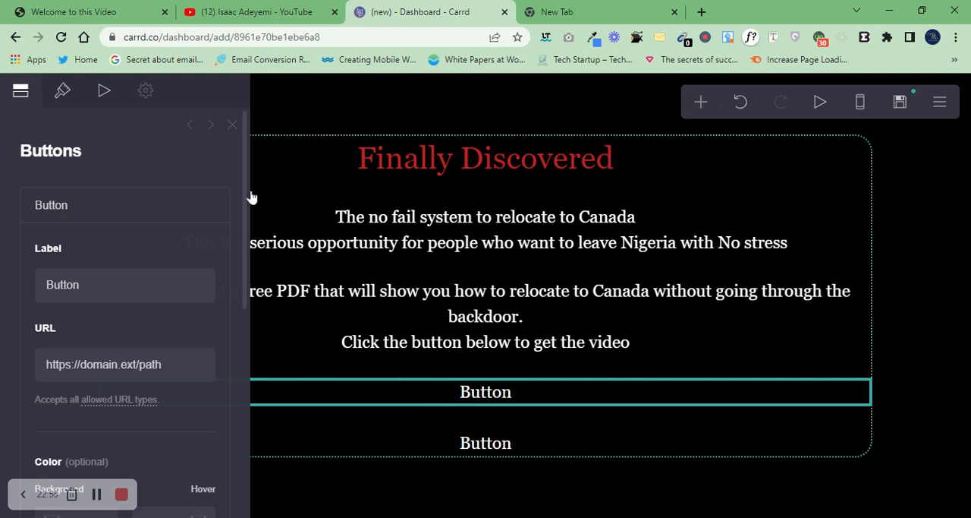
{"action": "left_click_drag", "start_coordinate": [244, 196], "coordinate": [235, 481]}
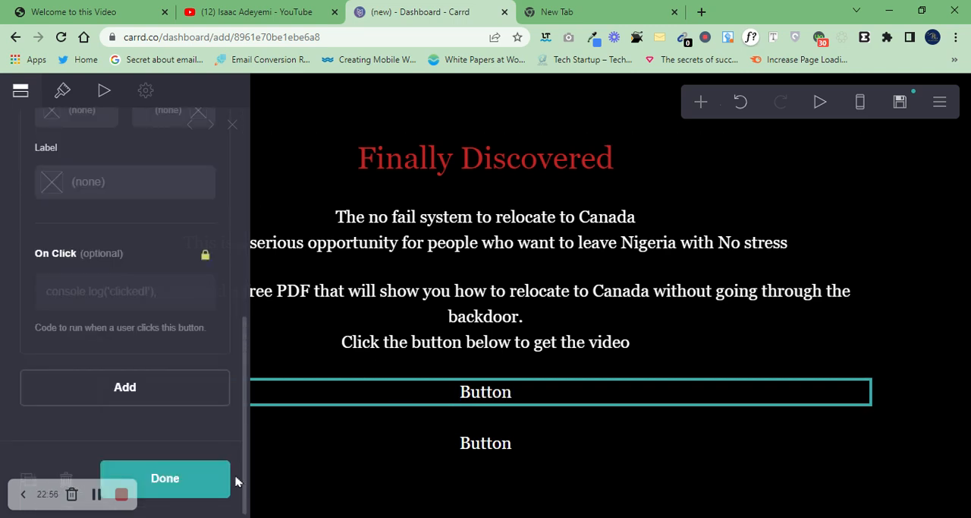
{"action": "left_click", "coordinate": [67, 476]}
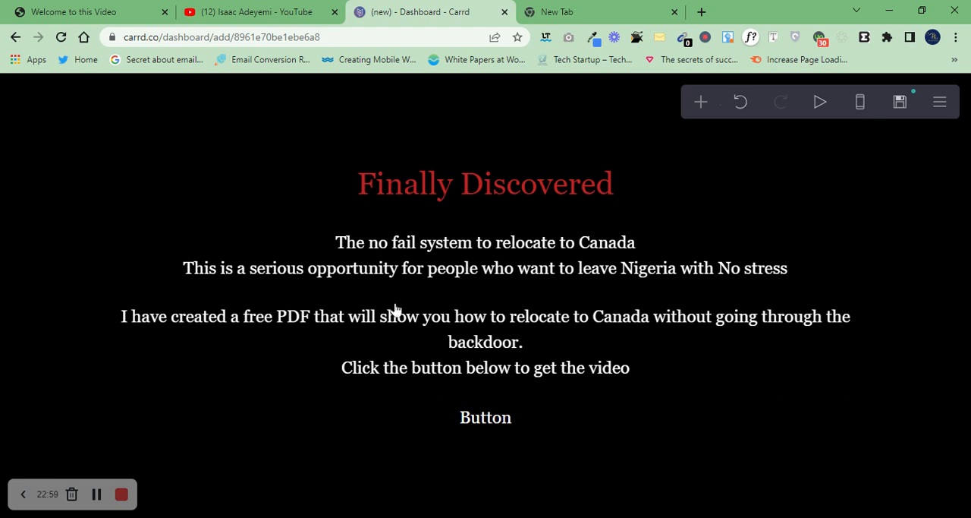
Step: Change the button's label to "Get Access to the PDF Now"
{"action": "left_click", "coordinate": [480, 420]}
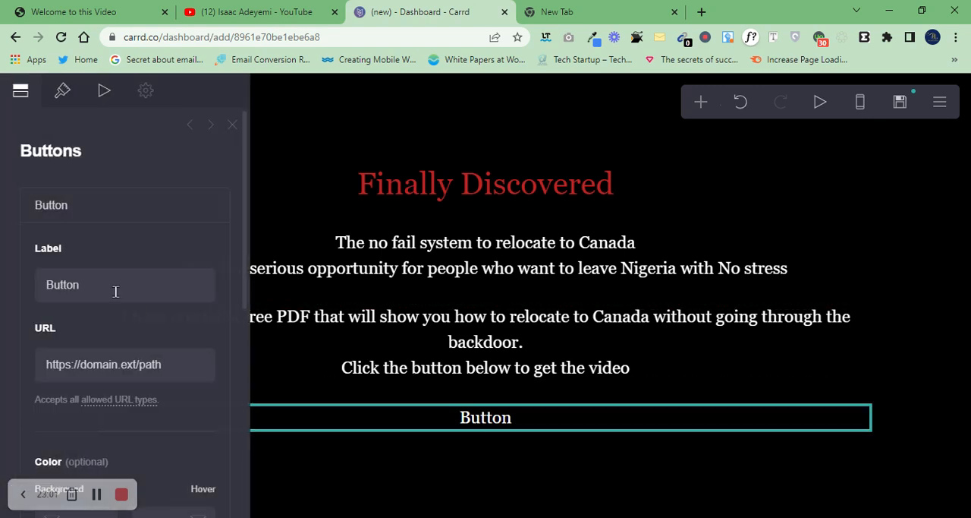
{"action": "double_click", "coordinate": [78, 279]}
{"action": "key", "text": "BackSpace"}
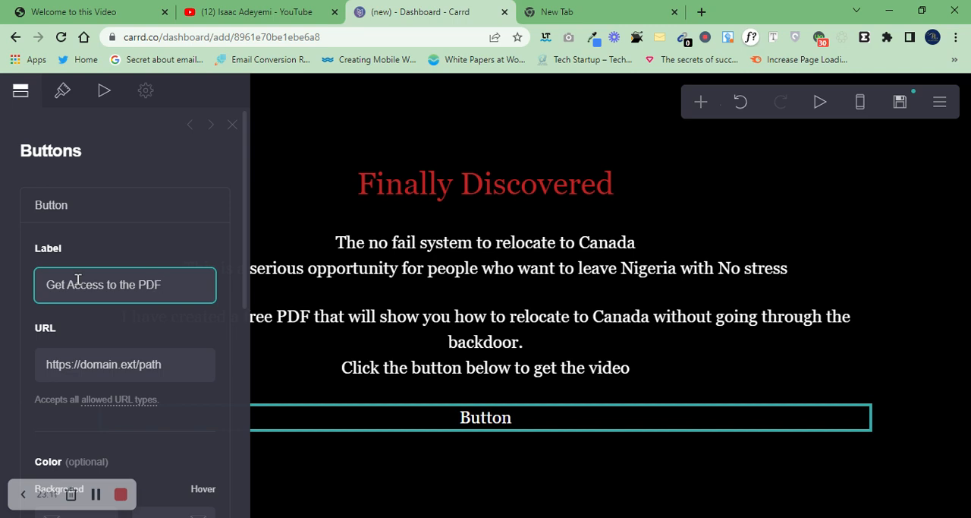
{"action": "type", "text": "Now"}
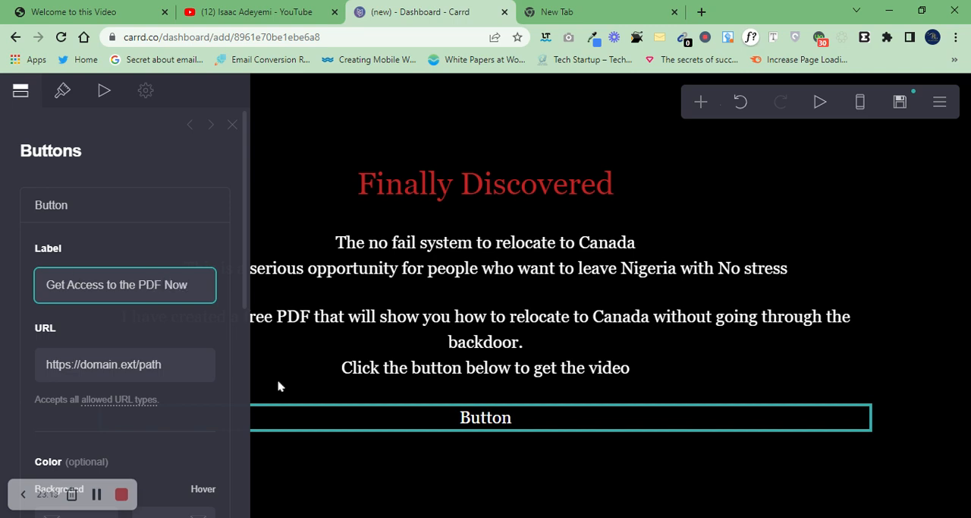
{"action": "left_click", "coordinate": [173, 248]}
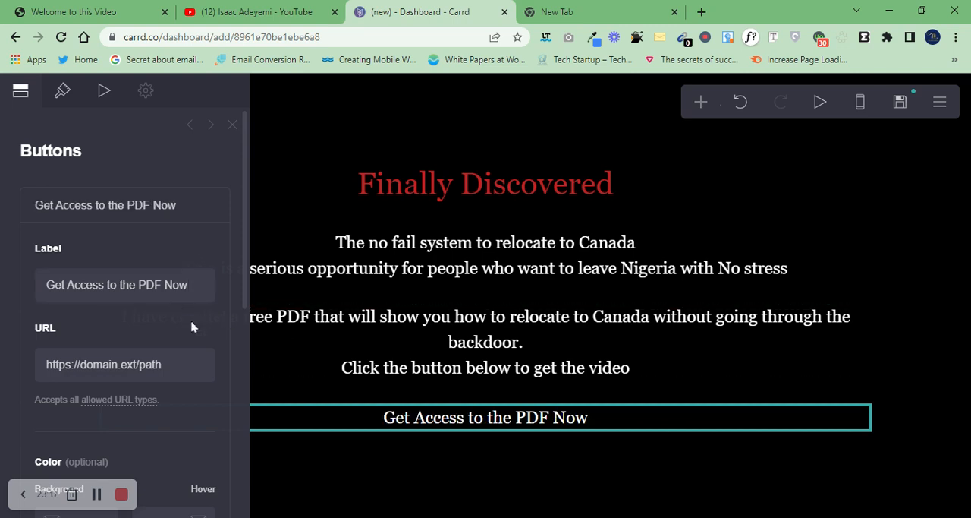
Step: Set the button's background color to red #BE2424 to match the headline
{"action": "left_click_drag", "start_coordinate": [244, 299], "coordinate": [249, 379]}
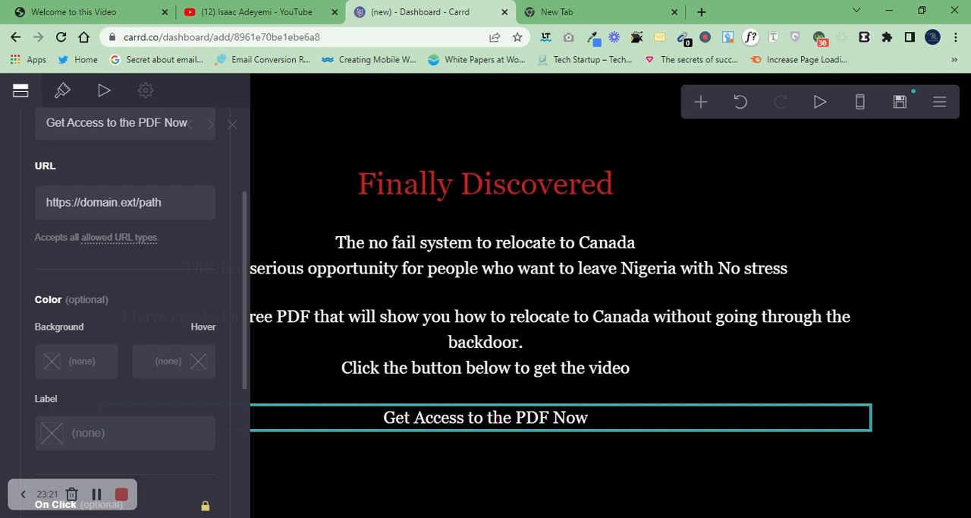
{"action": "left_click_drag", "start_coordinate": [249, 380], "coordinate": [229, 262]}
{"action": "scroll", "coordinate": [233, 329], "scroll_direction": "down", "scroll_amount": 3}
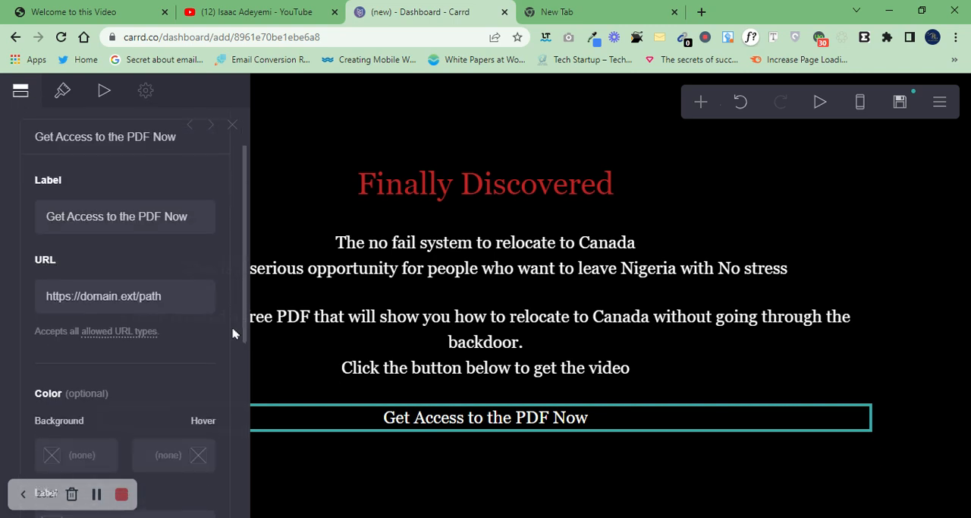
{"action": "left_click", "coordinate": [64, 94]}
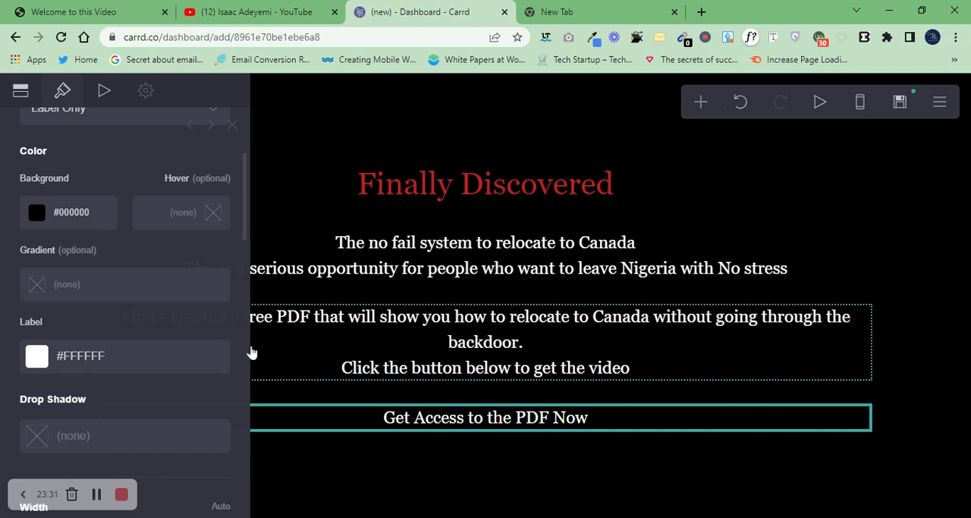
{"action": "left_click", "coordinate": [43, 212]}
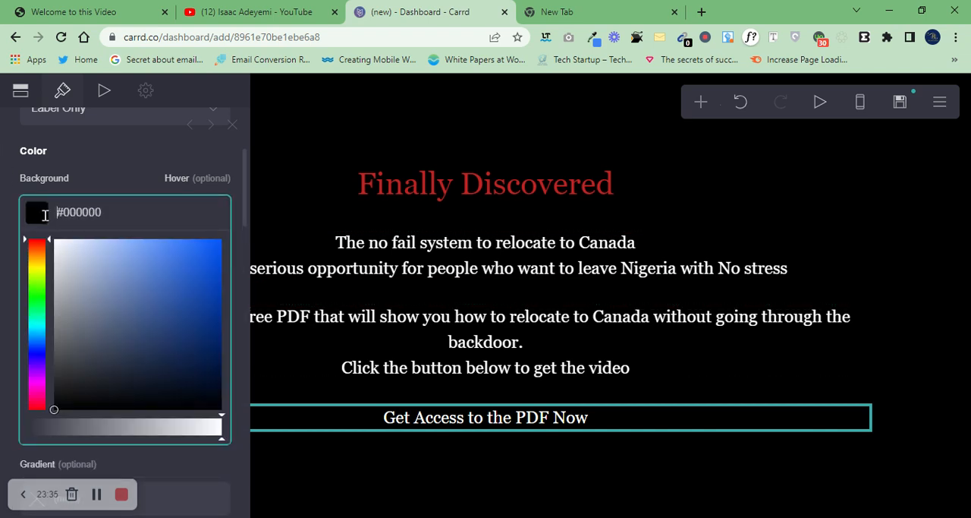
{"action": "mouse_move", "coordinate": [114, 281]}
{"action": "left_mouse_down"}
{"action": "mouse_move", "coordinate": [195, 301]}
{"action": "mouse_move", "coordinate": [80, 273]}
{"action": "mouse_move", "coordinate": [184, 288]}
{"action": "left_mouse_up"}
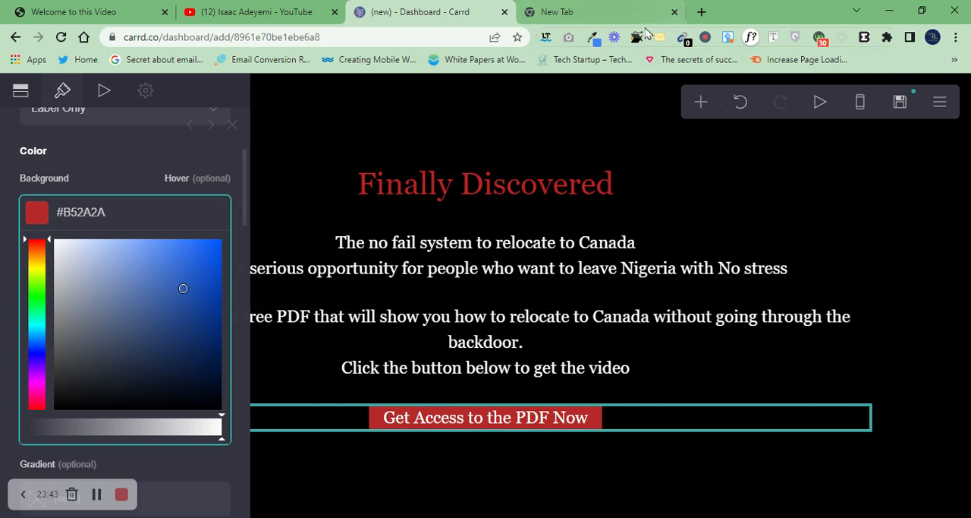
{"action": "left_click", "coordinate": [595, 40]}
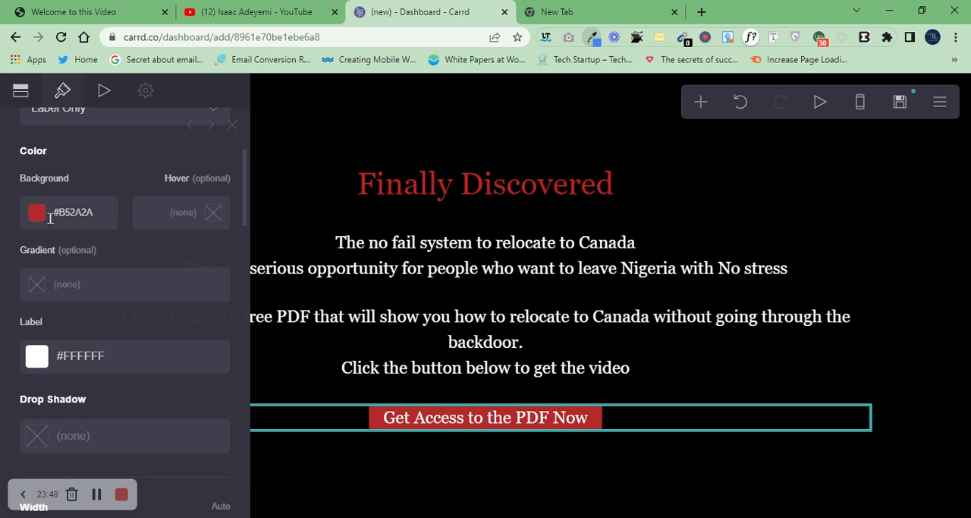
{"action": "left_click", "coordinate": [79, 214]}
{"action": "type", "text": "#BE2424"}
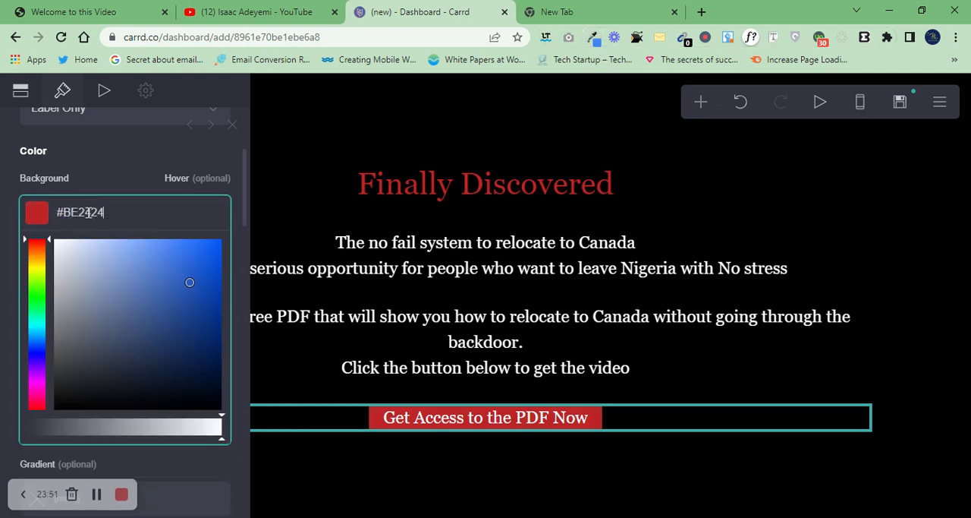
{"action": "left_click", "coordinate": [114, 186]}
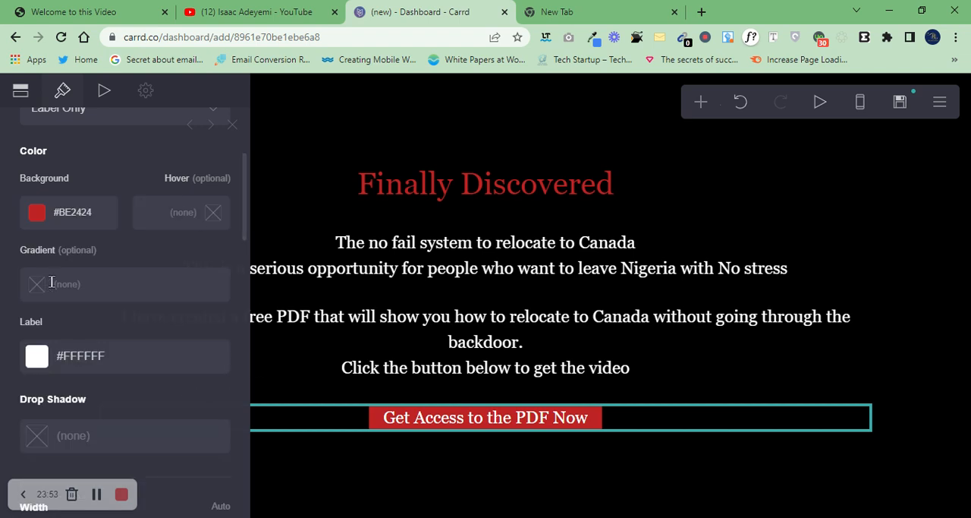
Step: Increase the button's height to 4.5 and round its corners, keeping the width on Auto
{"action": "left_click_drag", "start_coordinate": [245, 206], "coordinate": [251, 279]}
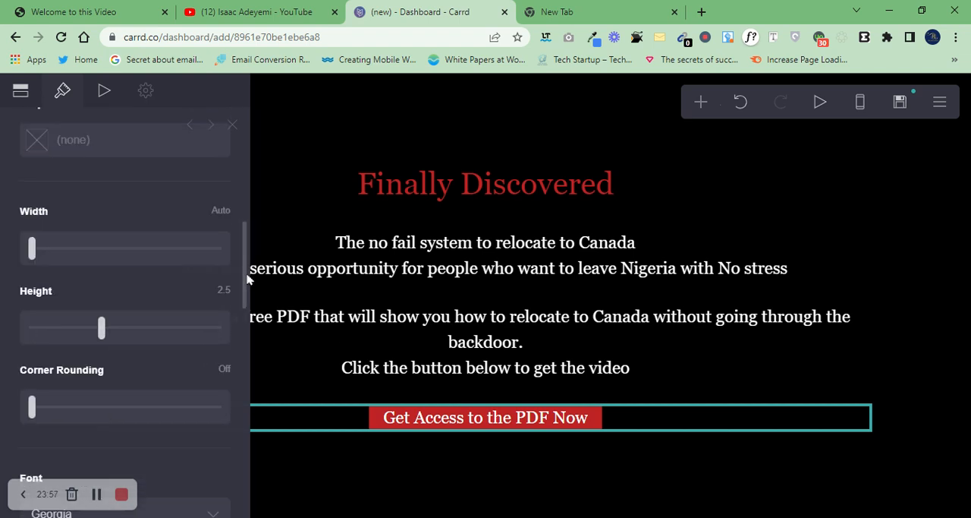
{"action": "left_click_drag", "start_coordinate": [107, 332], "coordinate": [195, 332]}
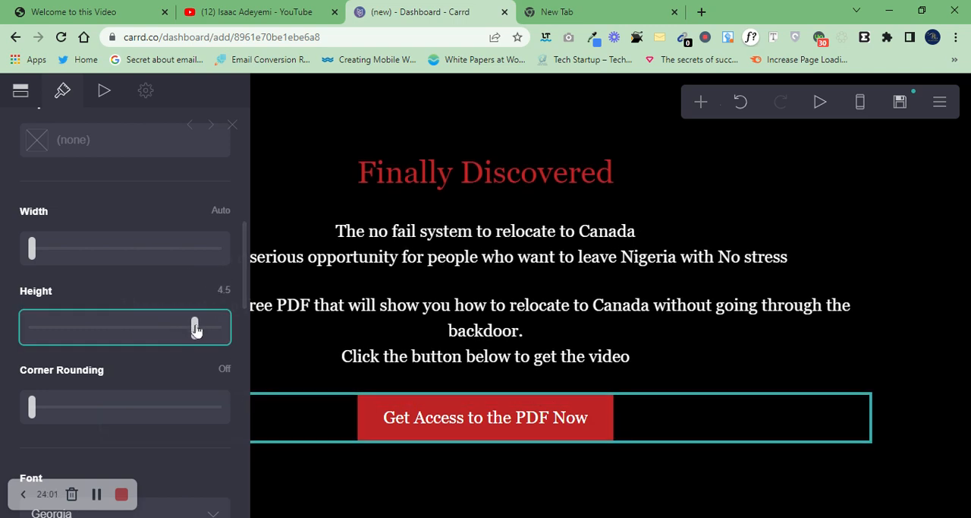
{"action": "left_click_drag", "start_coordinate": [34, 249], "coordinate": [173, 247]}
{"action": "left_click_drag", "start_coordinate": [37, 414], "coordinate": [145, 407]}
Step: Review the button's remaining appearance options, the text elements above it, and the button's animation settings
{"action": "scroll", "coordinate": [247, 315], "scroll_direction": "down", "scroll_amount": 1}
{"action": "left_click_drag", "start_coordinate": [248, 314], "coordinate": [245, 479]}
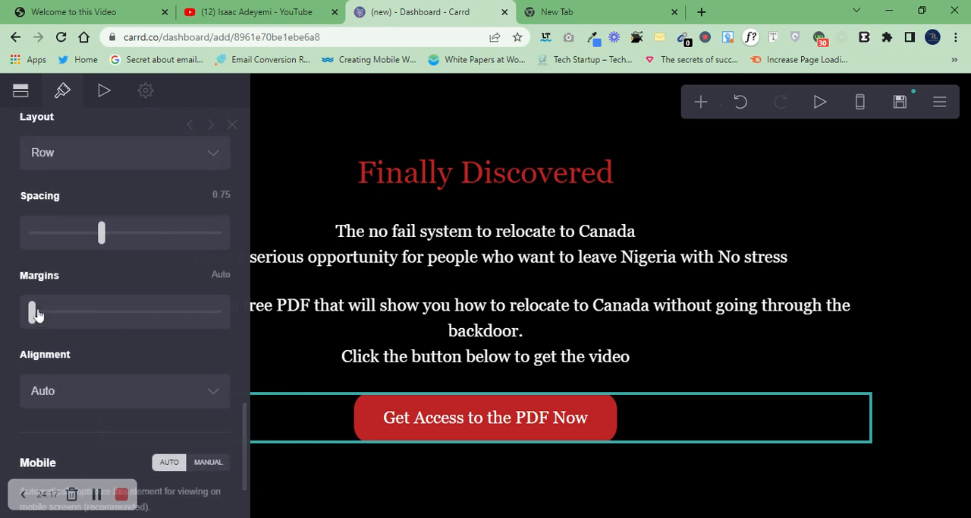
{"action": "scroll", "coordinate": [38, 311], "scroll_direction": "up", "scroll_amount": 5}
{"action": "left_click", "coordinate": [367, 312]}
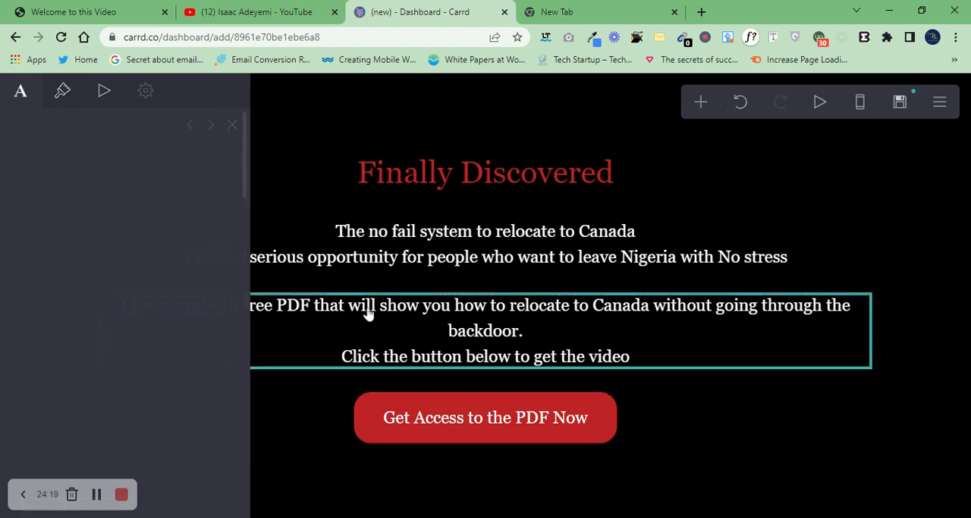
{"action": "left_click", "coordinate": [368, 313]}
{"action": "left_click", "coordinate": [419, 268]}
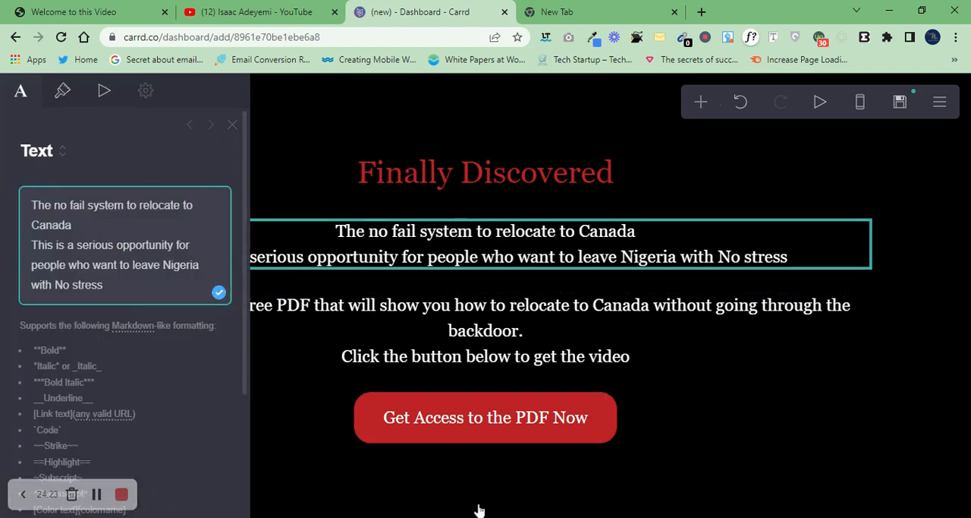
{"action": "left_click", "coordinate": [460, 462]}
{"action": "left_click", "coordinate": [446, 431]}
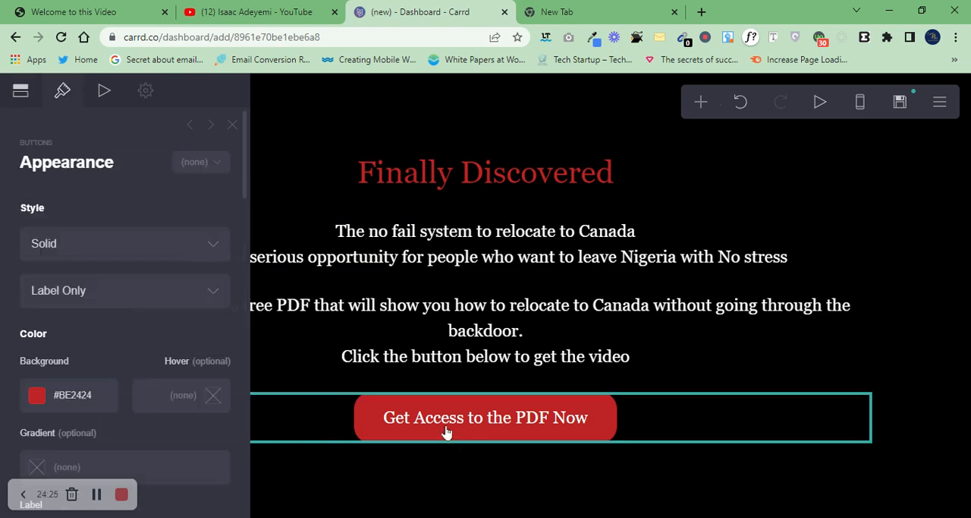
{"action": "left_click_drag", "start_coordinate": [244, 156], "coordinate": [234, 126]}
{"action": "left_click", "coordinate": [100, 95]}
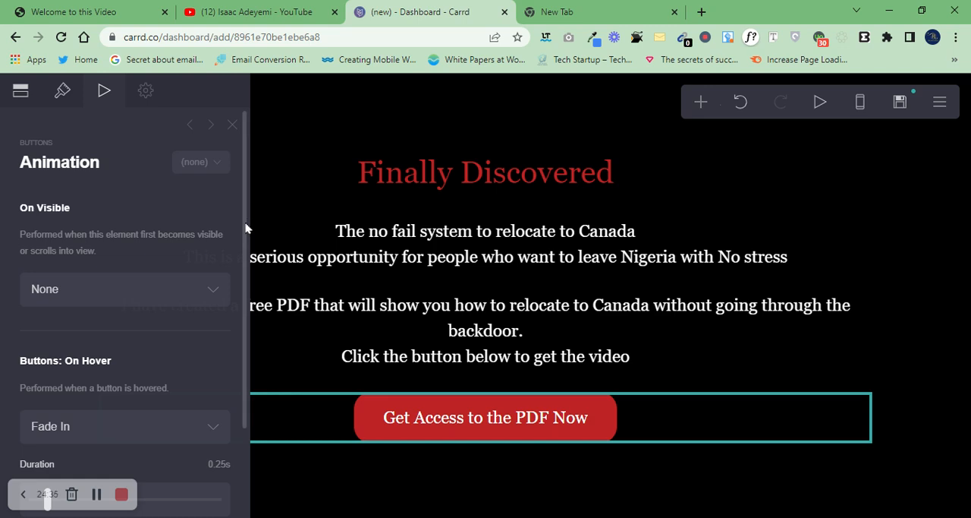
{"action": "left_click_drag", "start_coordinate": [242, 223], "coordinate": [244, 415]}
{"action": "scroll", "coordinate": [235, 281], "scroll_direction": "up", "scroll_amount": 3}
{"action": "left_click", "coordinate": [62, 91]}
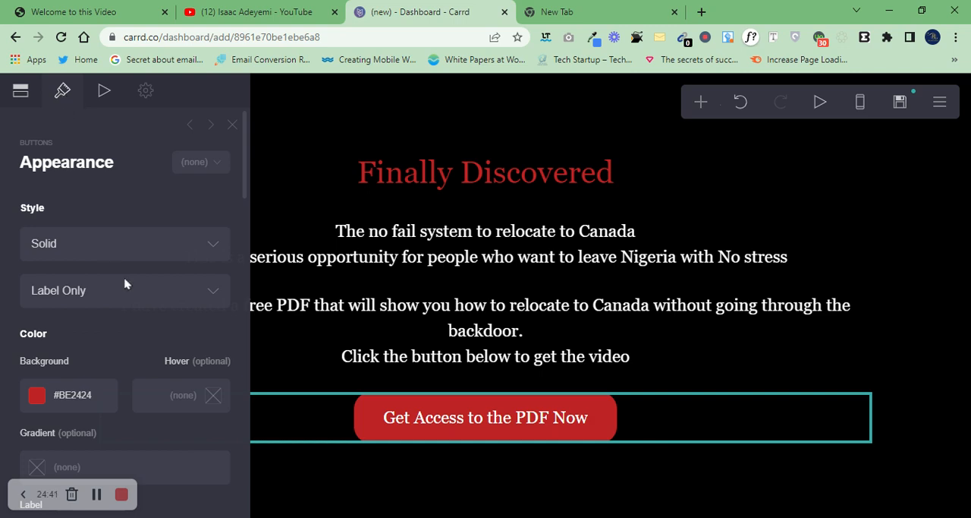
{"action": "left_click_drag", "start_coordinate": [245, 148], "coordinate": [228, 206]}
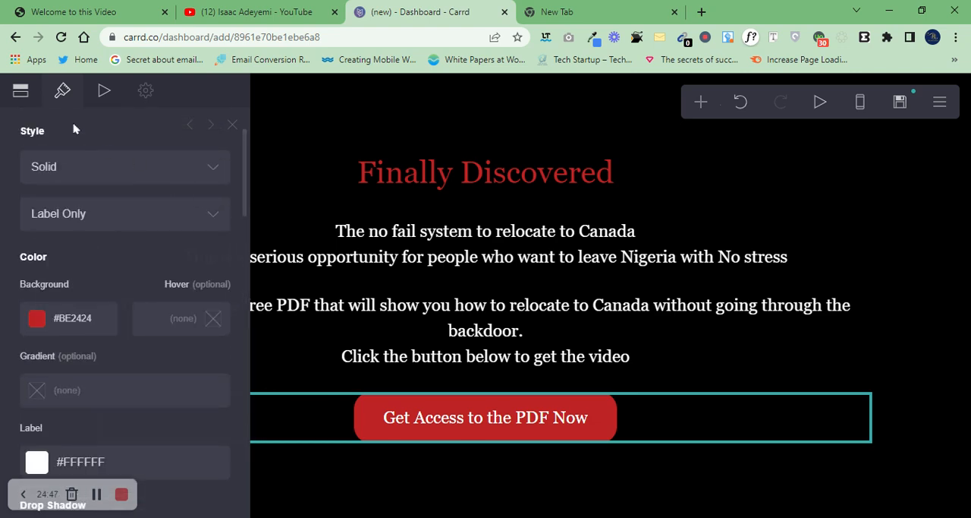
Step: Replace the placeholder URL of the "Get Access to the PDF Now" button with the site owner's personal .com.ng domain
{"action": "left_click", "coordinate": [19, 89]}
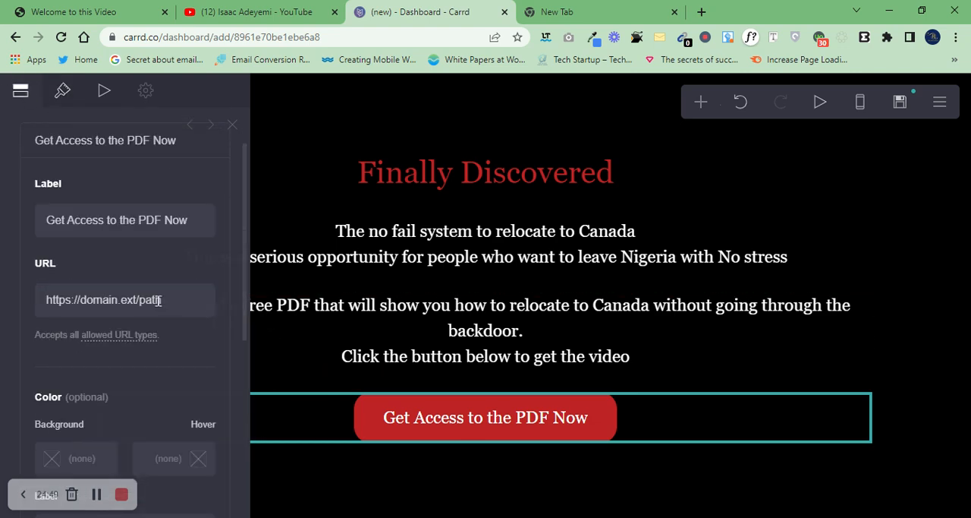
{"action": "double_click", "coordinate": [91, 304]}
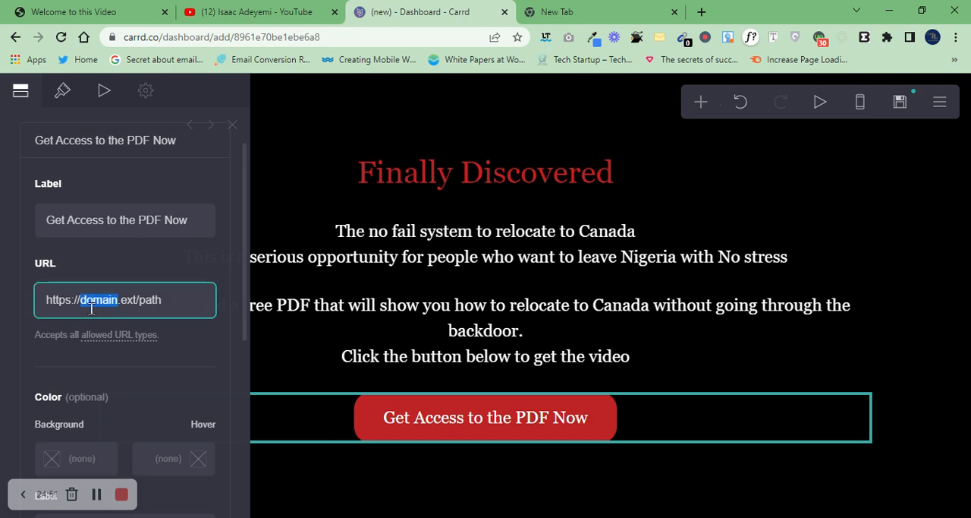
{"action": "key", "text": "ctrl+a"}
{"action": "key", "text": "BackSpace"}
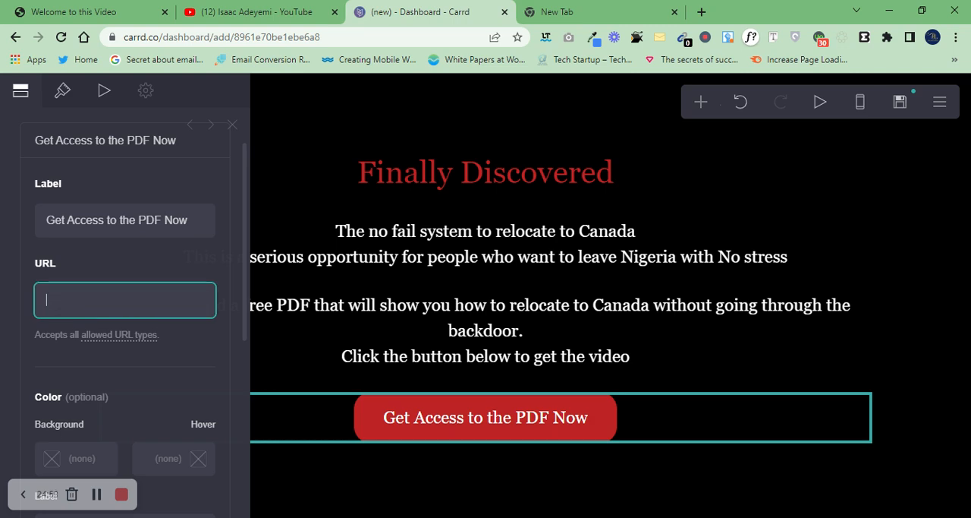
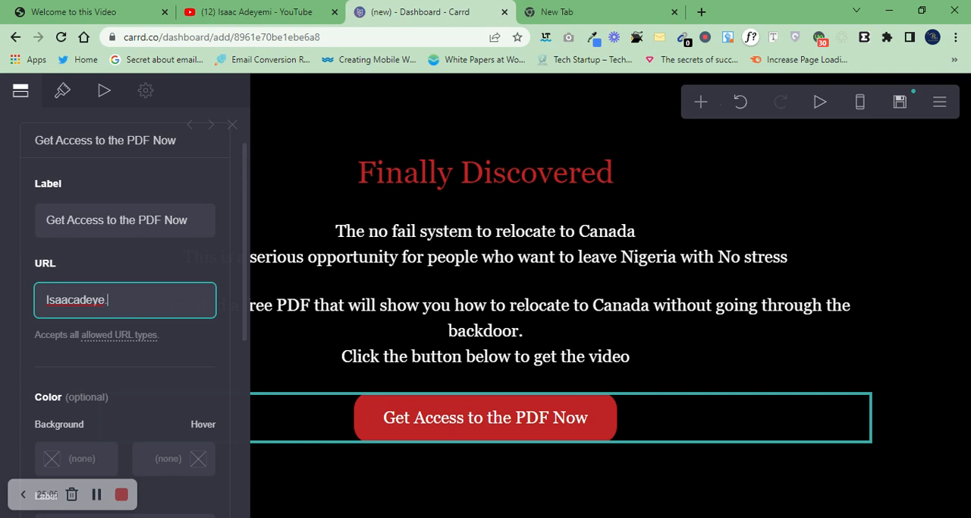
{"action": "key", "text": "ctrl+a"}
{"action": "key", "text": "BackSpace"}
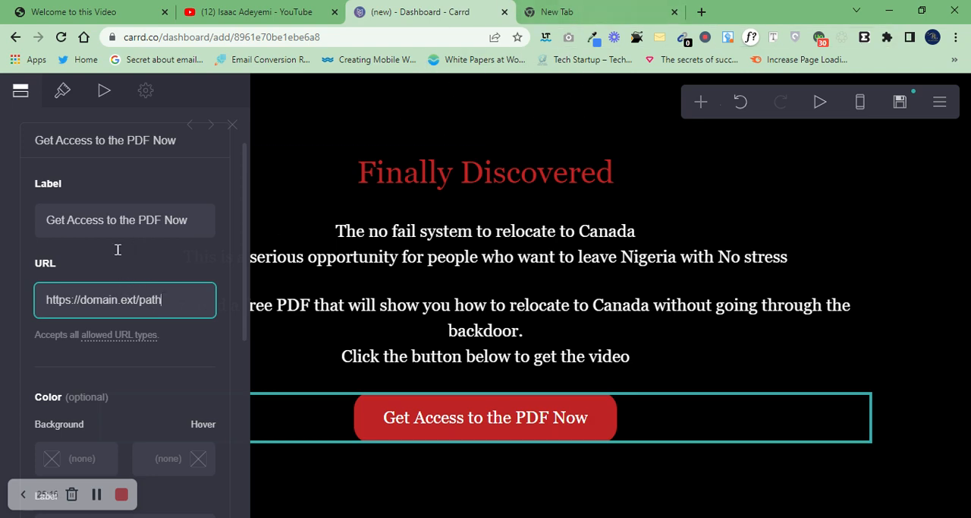
{"action": "left_click", "coordinate": [116, 301]}
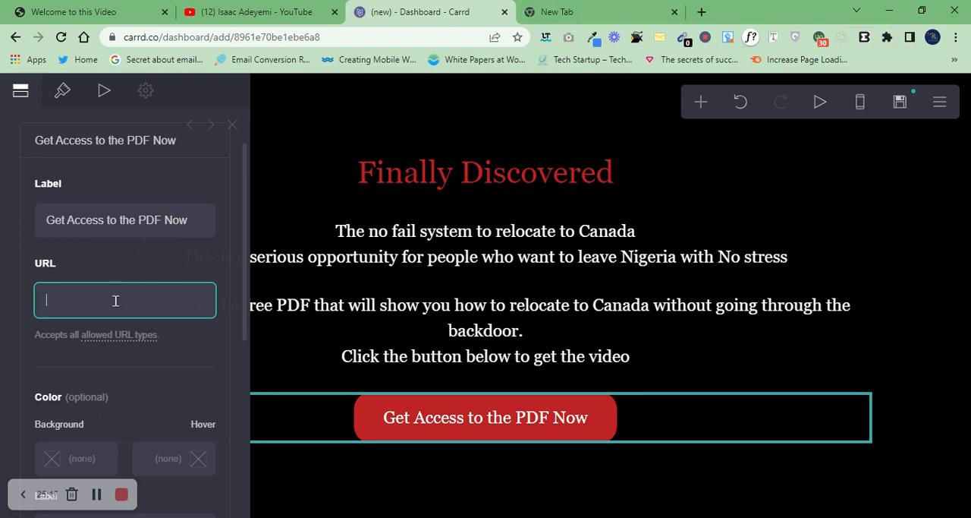
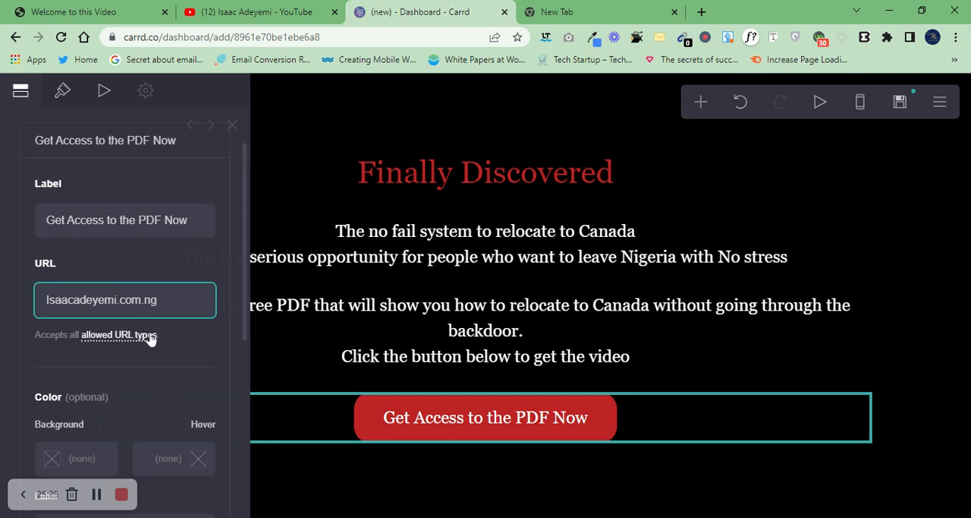
Step: Check the allowed URL types for the button's link and clear its URL field
{"action": "left_click", "coordinate": [125, 344]}
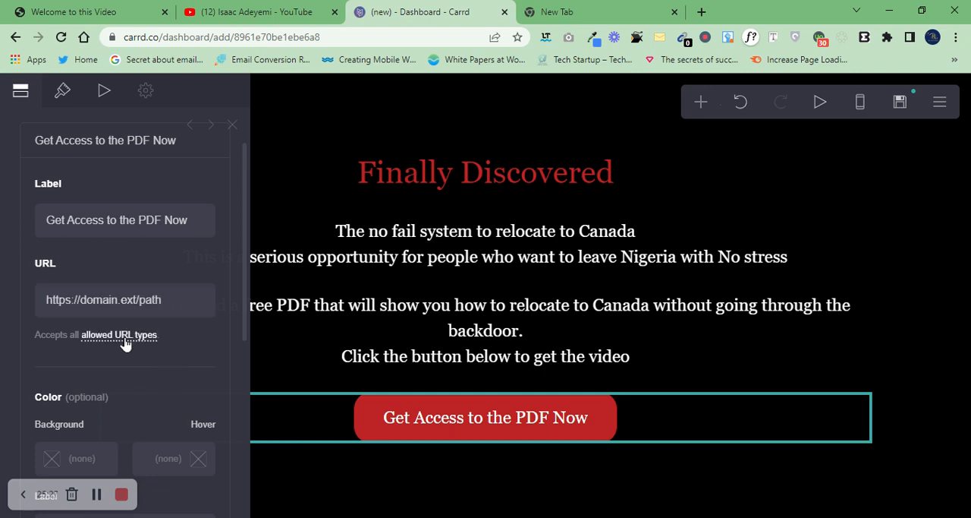
{"action": "left_click", "coordinate": [125, 338]}
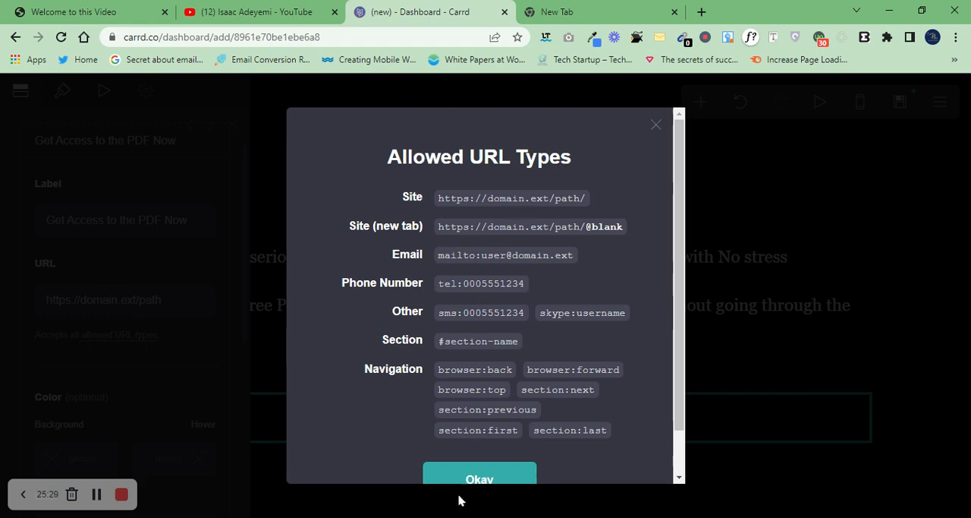
{"action": "scroll", "coordinate": [668, 380], "scroll_direction": "down", "scroll_amount": 1}
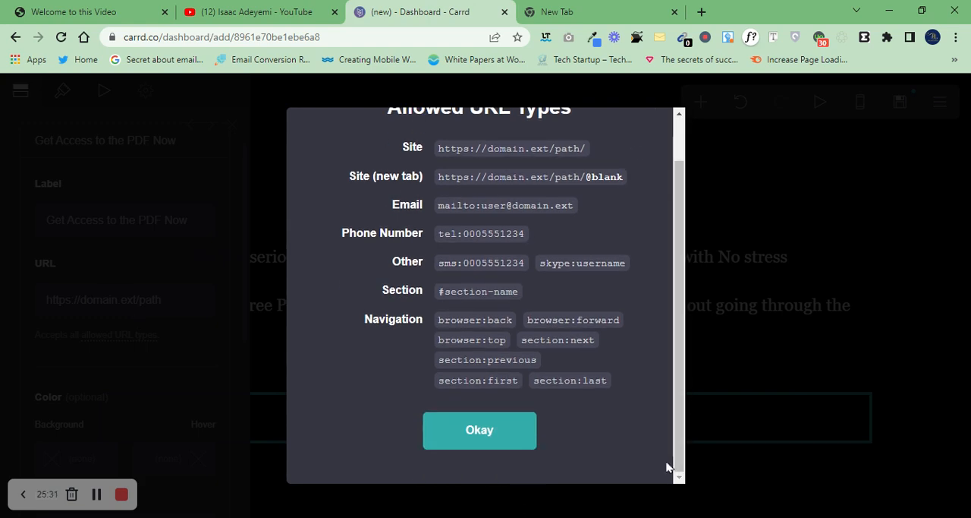
{"action": "left_click", "coordinate": [488, 431]}
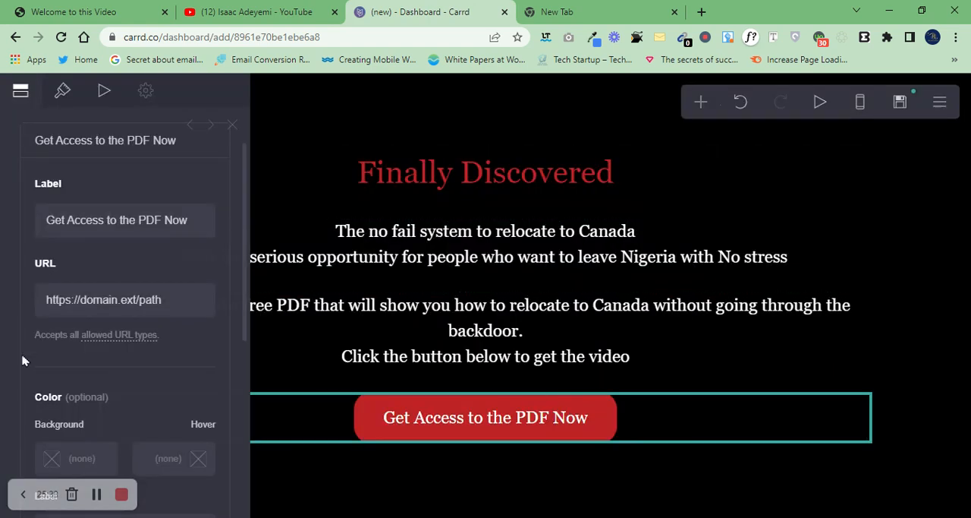
{"action": "left_click", "coordinate": [86, 303]}
{"action": "key", "text": "BackSpace"}
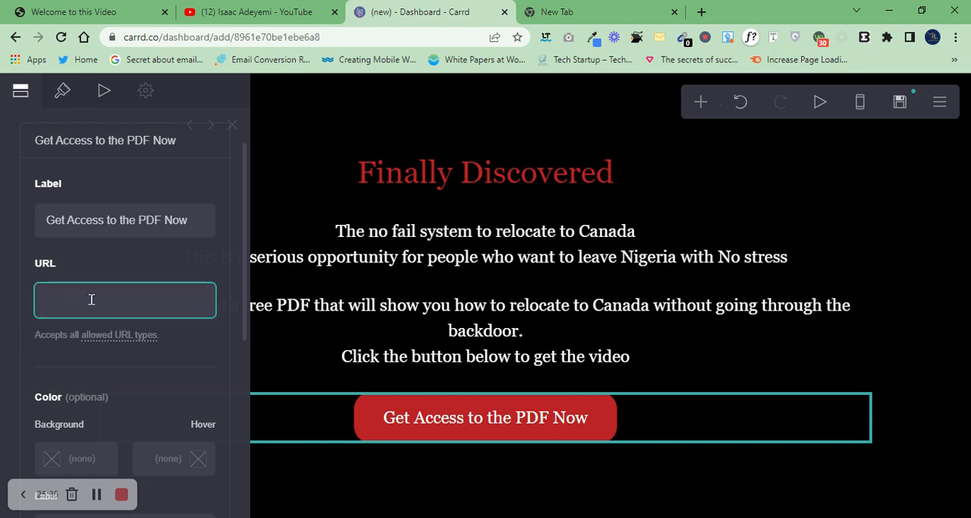
Step: Switch to the empty browser page and open the WhatsApp link generator at create.wa.link
{"action": "left_click", "coordinate": [560, 9]}
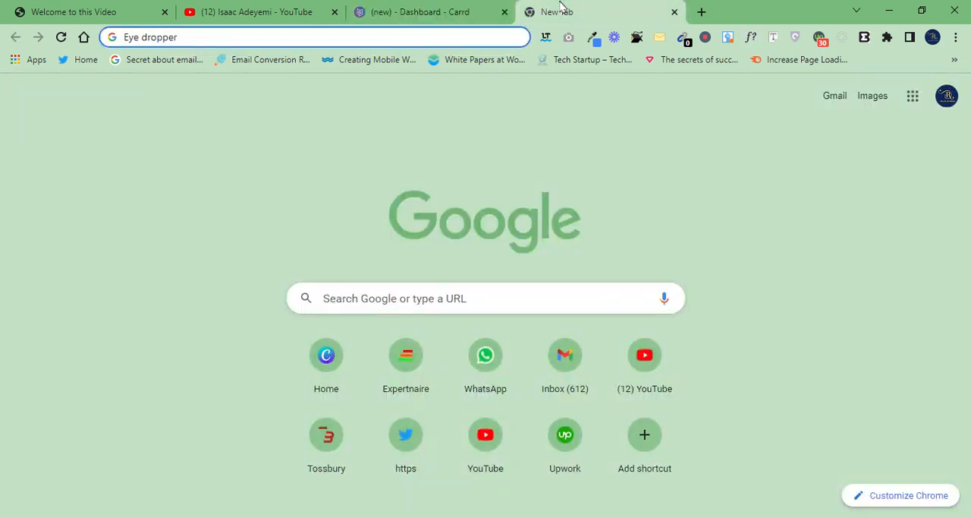
{"action": "key", "text": "ctrl+a"}
{"action": "key", "text": "BackSpace"}
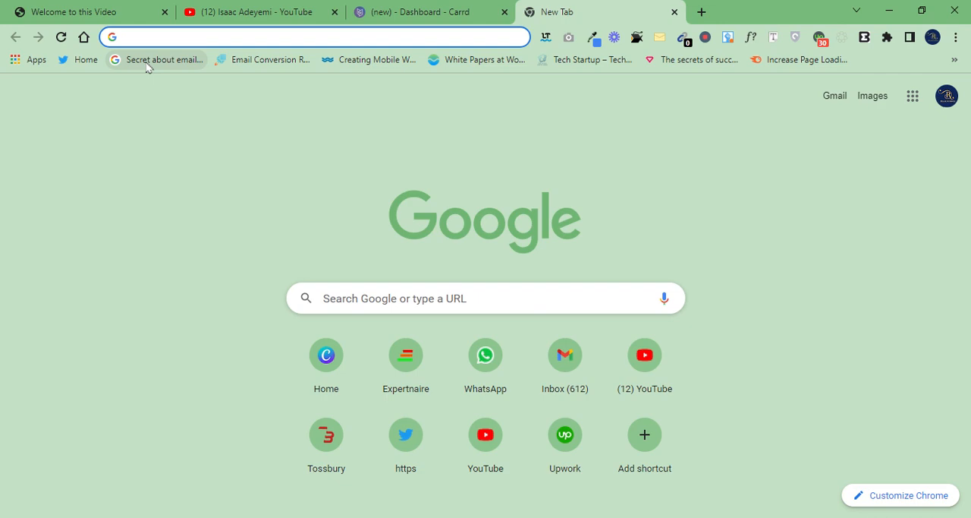
{"action": "type", "text": "Wa"}
{"action": "key", "text": "Return"}
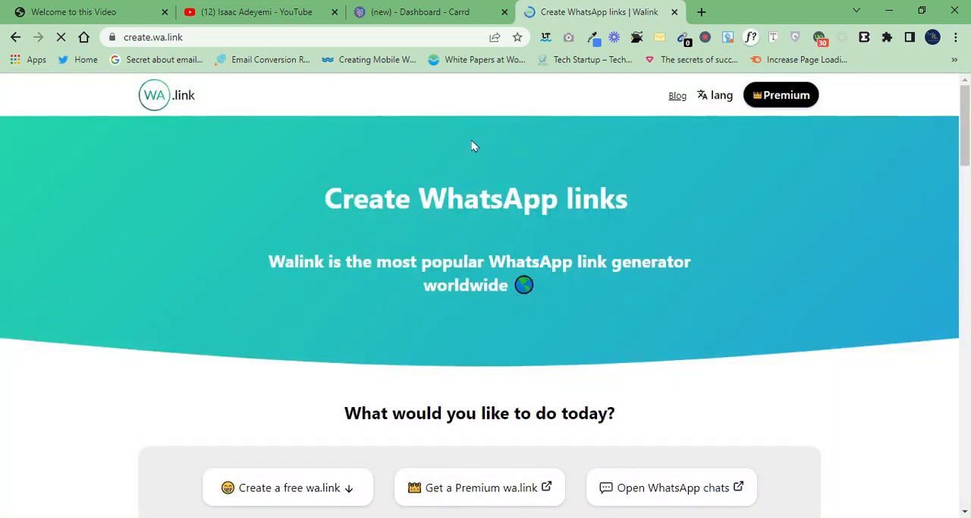
Step: Fill in the free link form with the WhatsApp phone number and the custom message "Send me the Pdf"
{"action": "scroll", "coordinate": [969, 303], "scroll_direction": "down", "scroll_amount": 4}
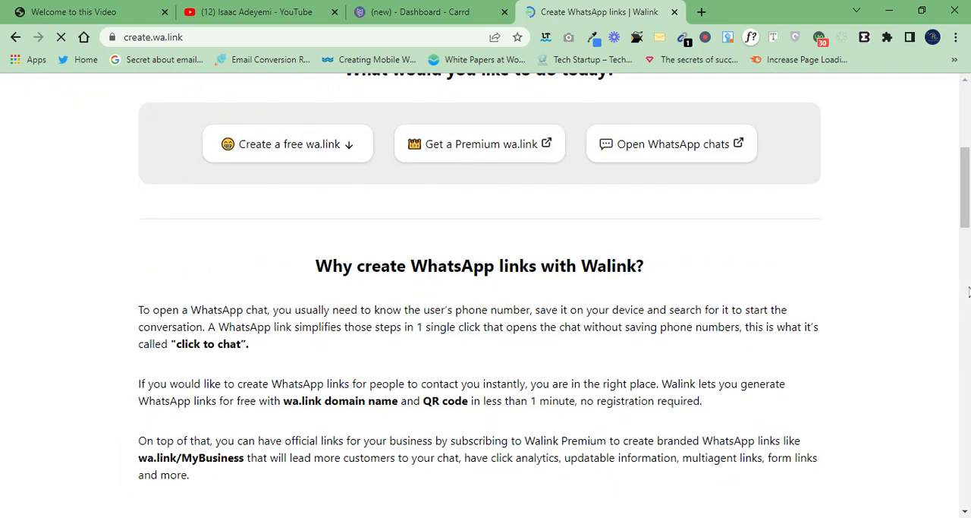
{"action": "left_click_drag", "start_coordinate": [967, 219], "coordinate": [967, 343]}
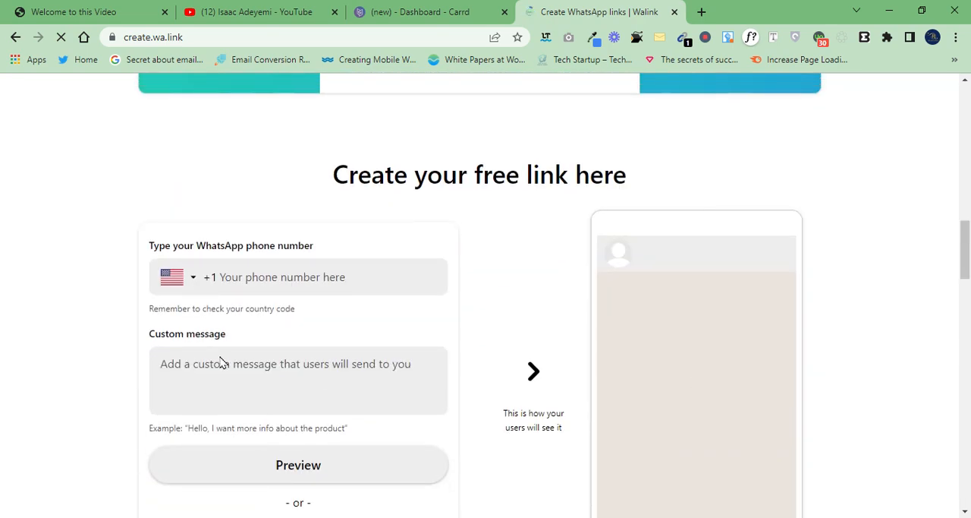
{"action": "left_click", "coordinate": [238, 283]}
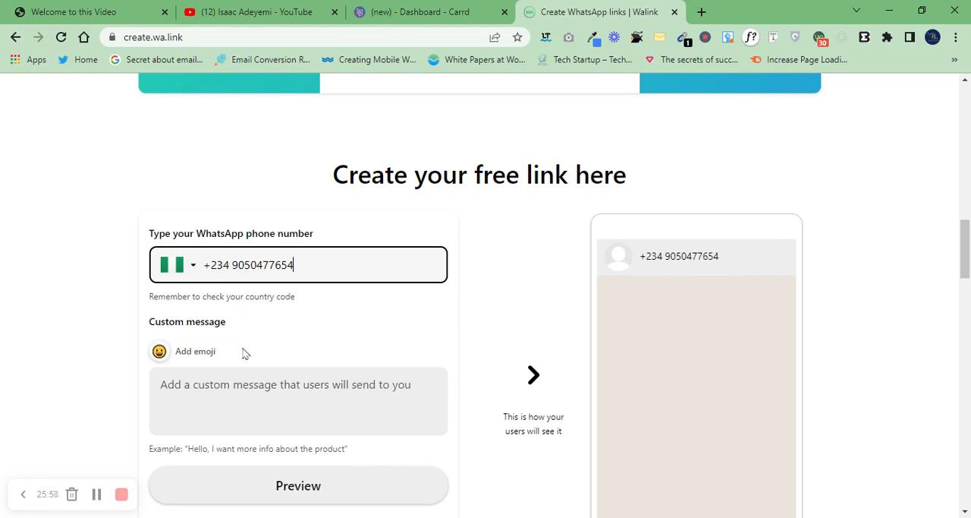
{"action": "left_click", "coordinate": [205, 390]}
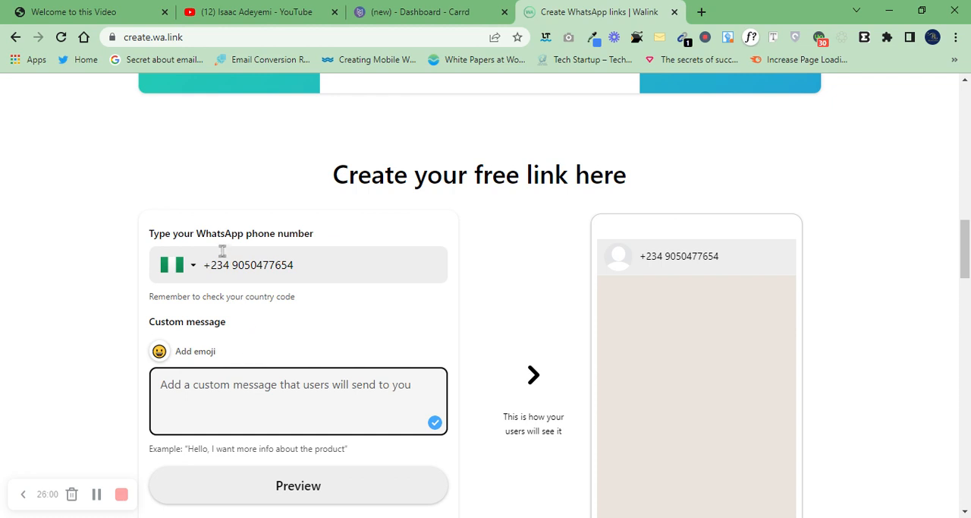
{"action": "type", "text": "Send me the Pdf"}
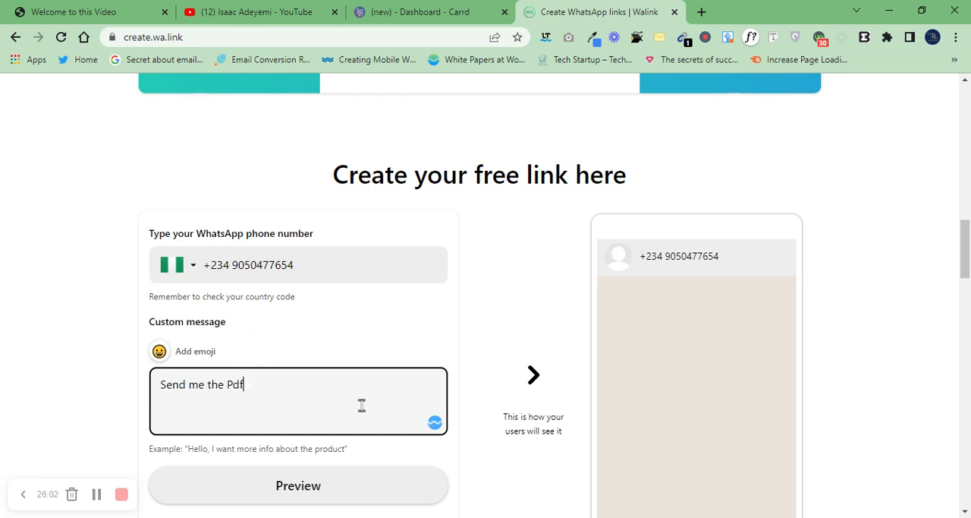
Step: Generate the free WhatsApp short link and copy it
{"action": "scroll", "coordinate": [969, 222], "scroll_direction": "down", "scroll_amount": 2}
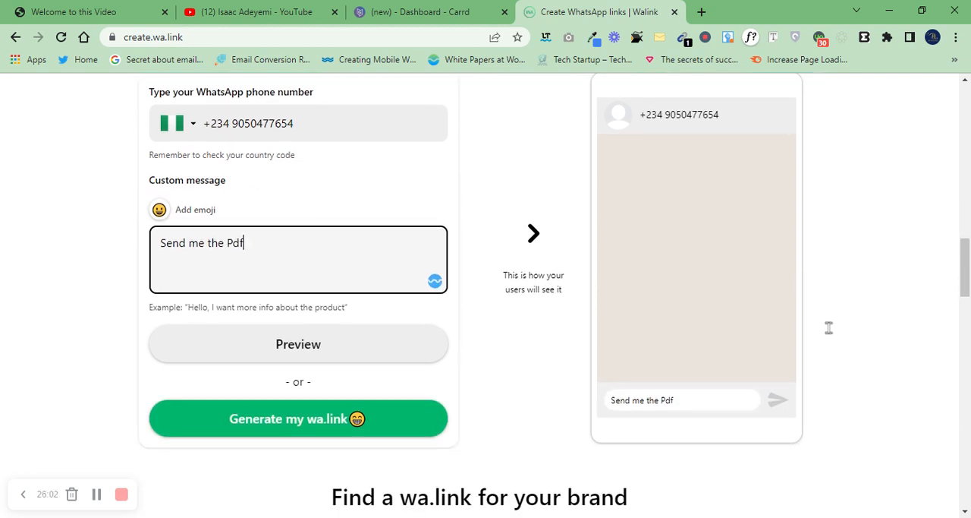
{"action": "left_click", "coordinate": [350, 425]}
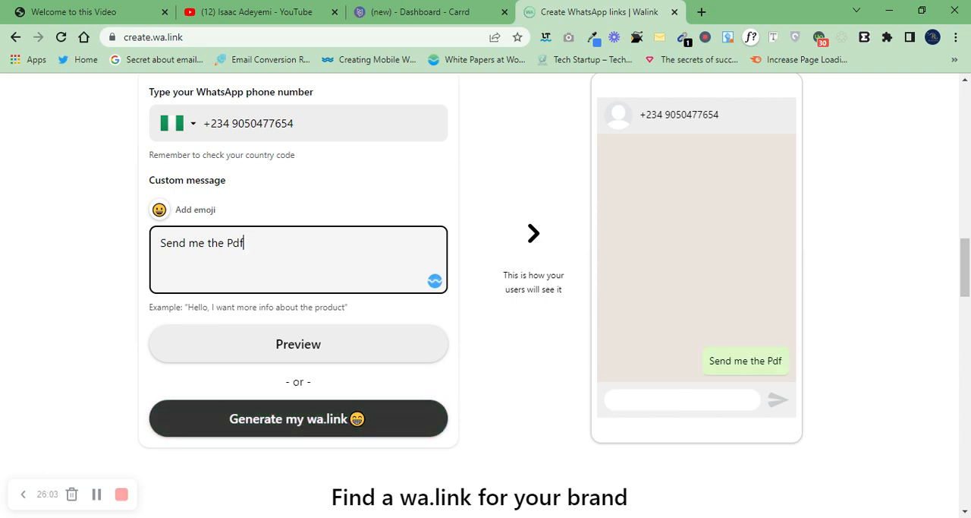
{"action": "left_click", "coordinate": [372, 424]}
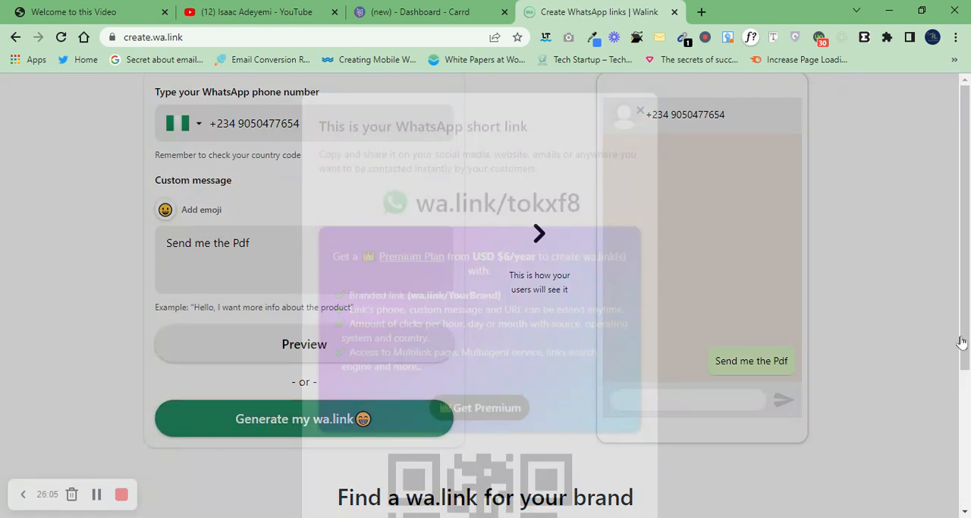
{"action": "scroll", "coordinate": [523, 489], "scroll_direction": "down", "scroll_amount": 2}
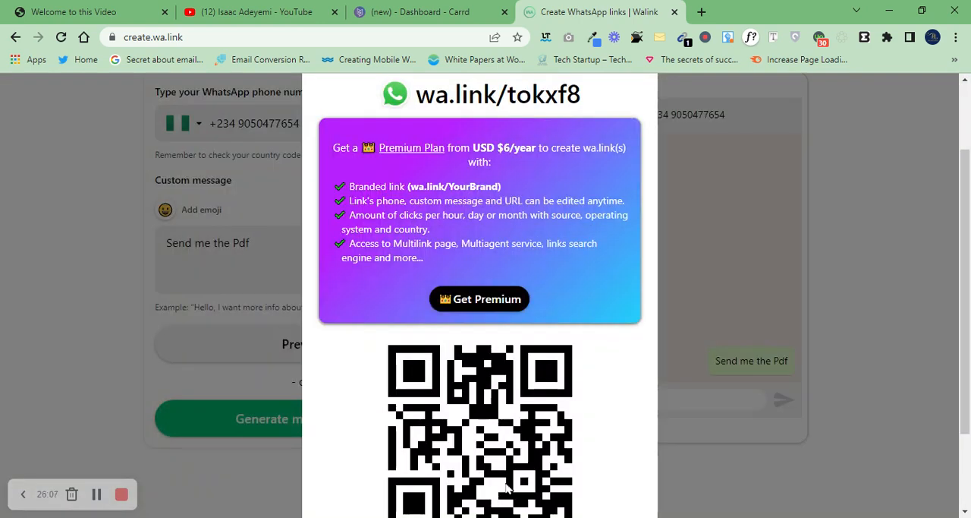
{"action": "scroll", "coordinate": [510, 485], "scroll_direction": "down", "scroll_amount": 2}
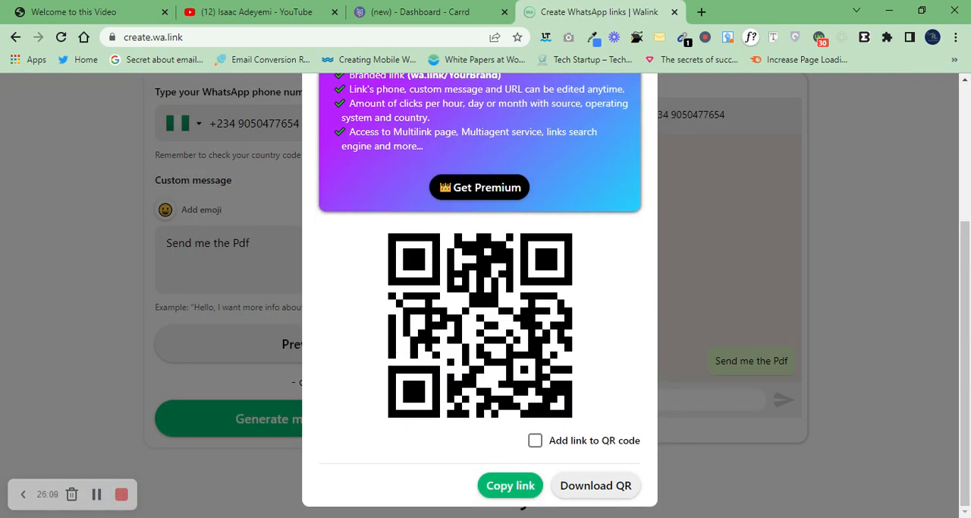
{"action": "left_click", "coordinate": [483, 494]}
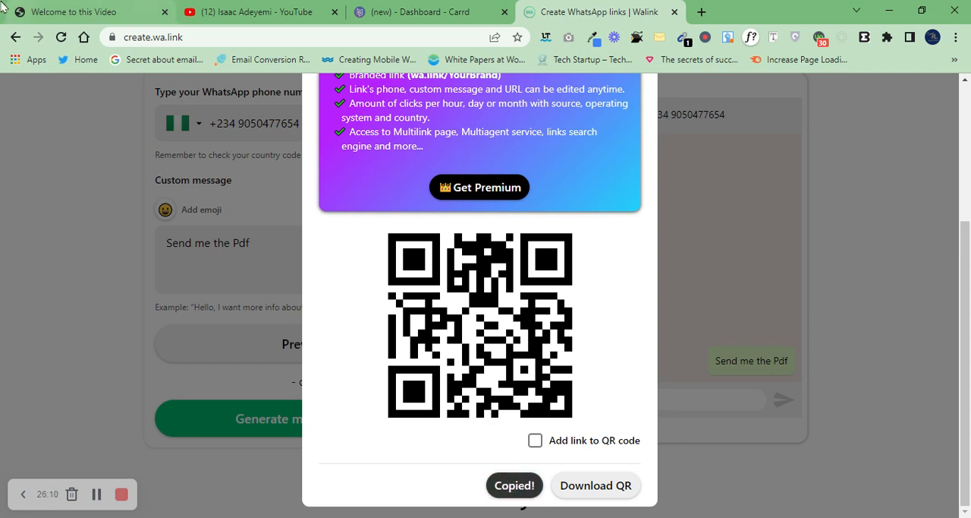
{"action": "left_click", "coordinate": [35, 12]}
{"action": "left_click", "coordinate": [251, 10]}
{"action": "left_click", "coordinate": [382, 10]}
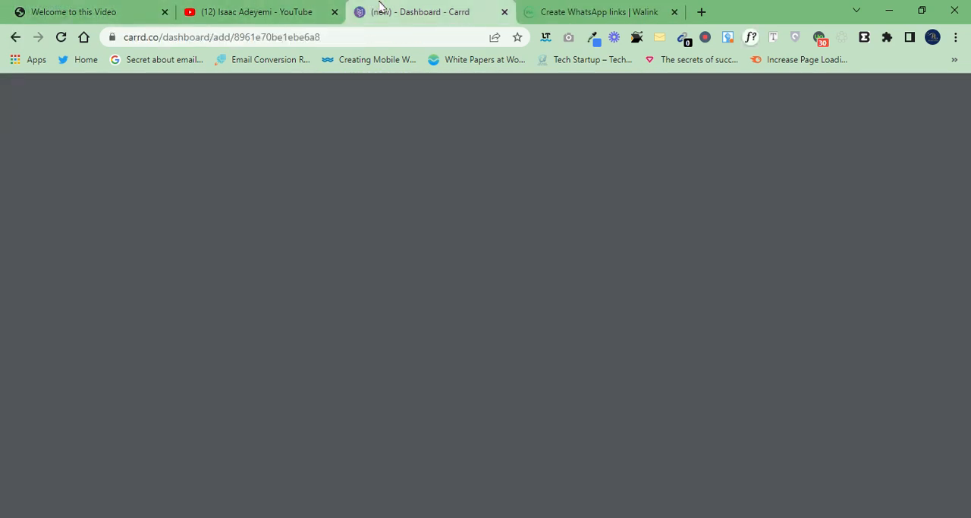
{"action": "triple_click", "coordinate": [88, 298]}
{"action": "key", "text": "BackSpace"}
{"action": "key", "text": "ctrl+v"}
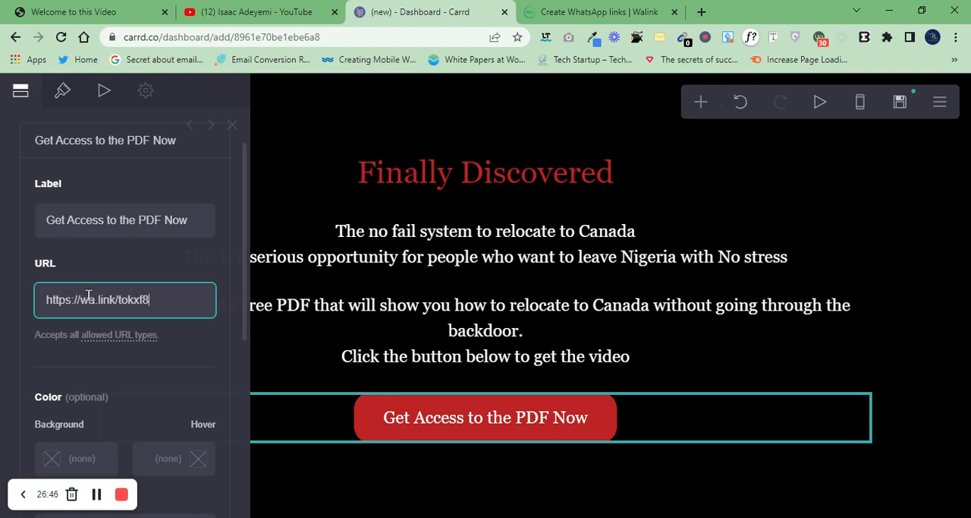
{"action": "left_click", "coordinate": [111, 375]}
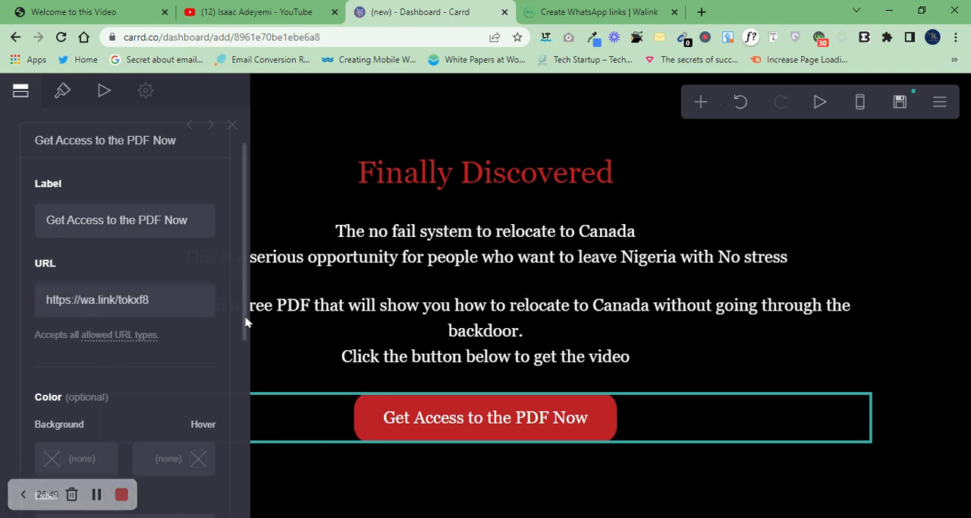
{"action": "scroll", "coordinate": [243, 387], "scroll_direction": "down", "scroll_amount": 5}
{"action": "left_click_drag", "start_coordinate": [243, 413], "coordinate": [241, 476]}
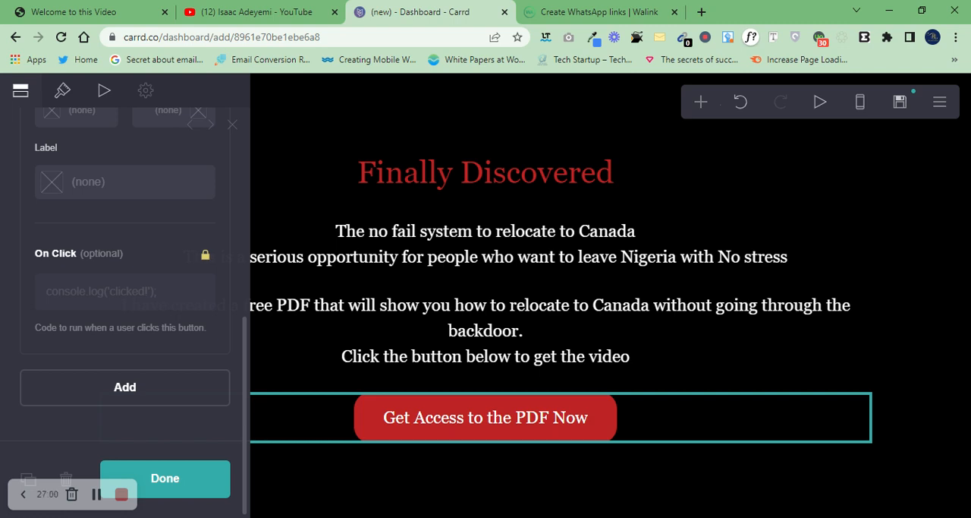
{"action": "left_click", "coordinate": [177, 484]}
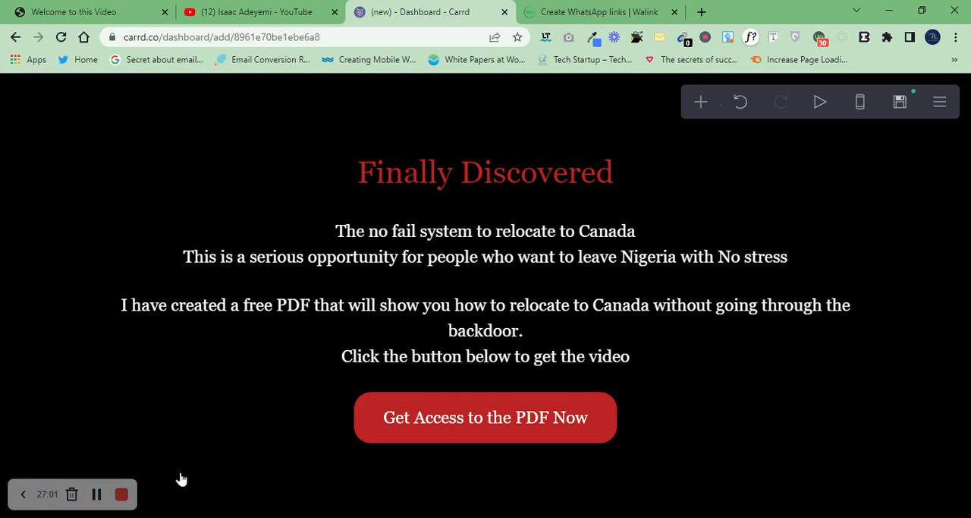
Step: Review the settings of the text elements, page, button and background, plus the list of elements that can be added
{"action": "left_click", "coordinate": [428, 322]}
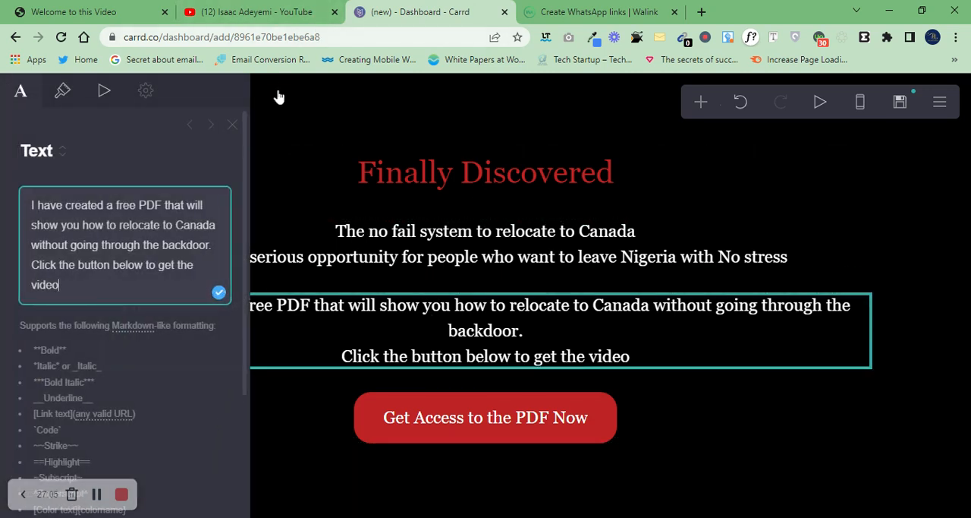
{"action": "left_click", "coordinate": [232, 124]}
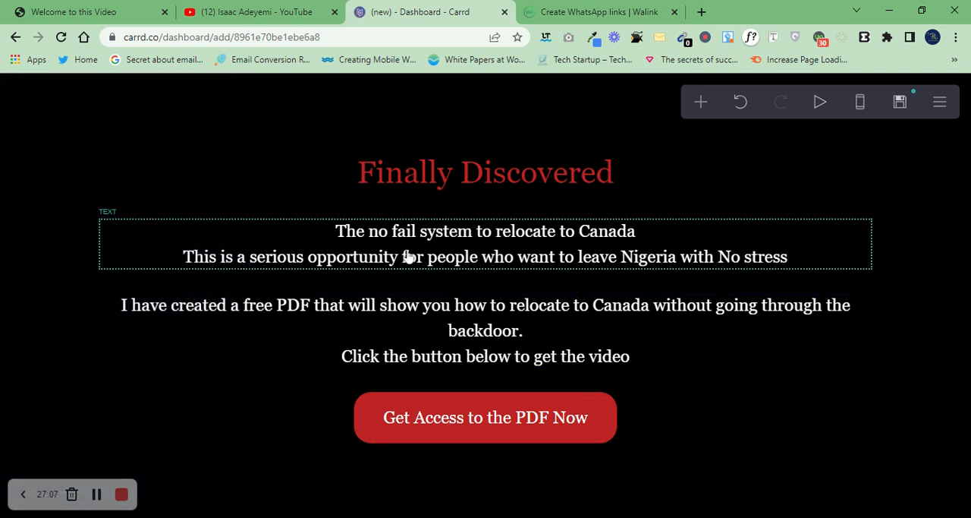
{"action": "left_click", "coordinate": [416, 256]}
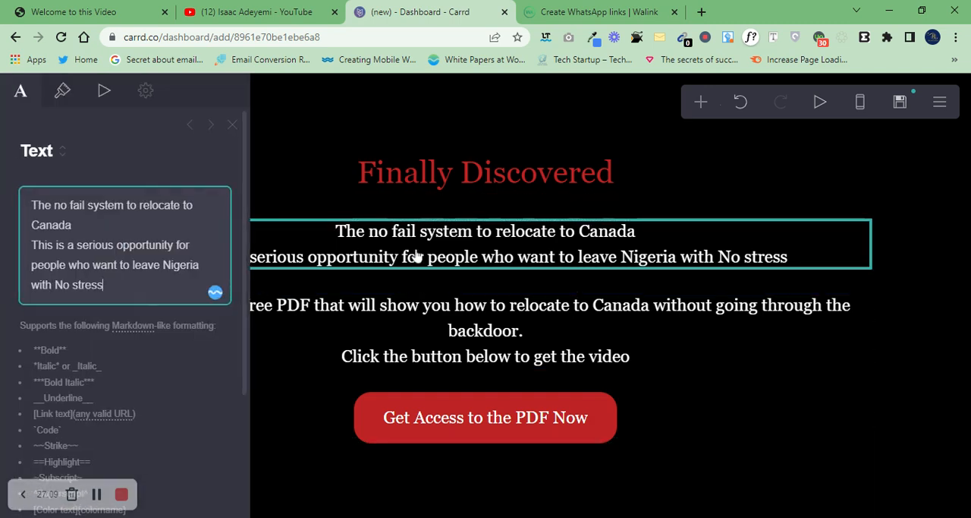
{"action": "left_click", "coordinate": [234, 125]}
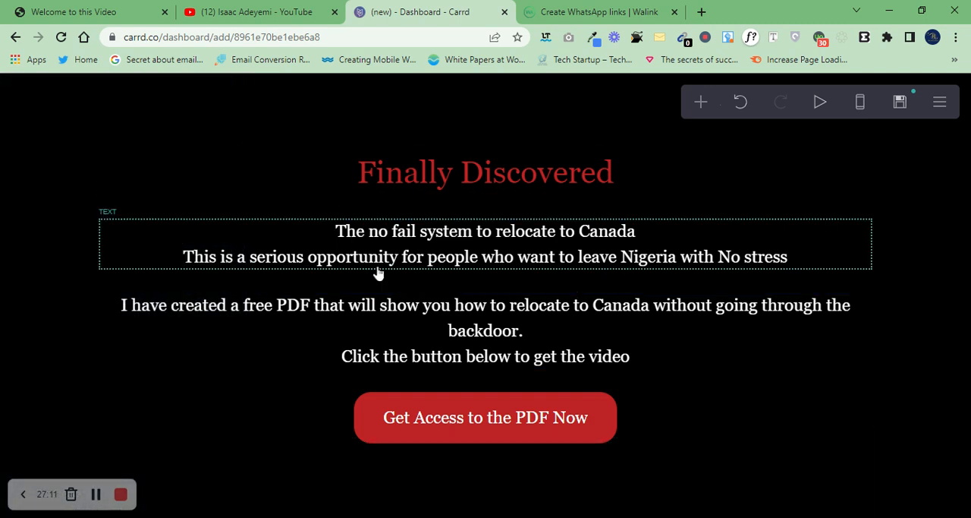
{"action": "left_click", "coordinate": [401, 282]}
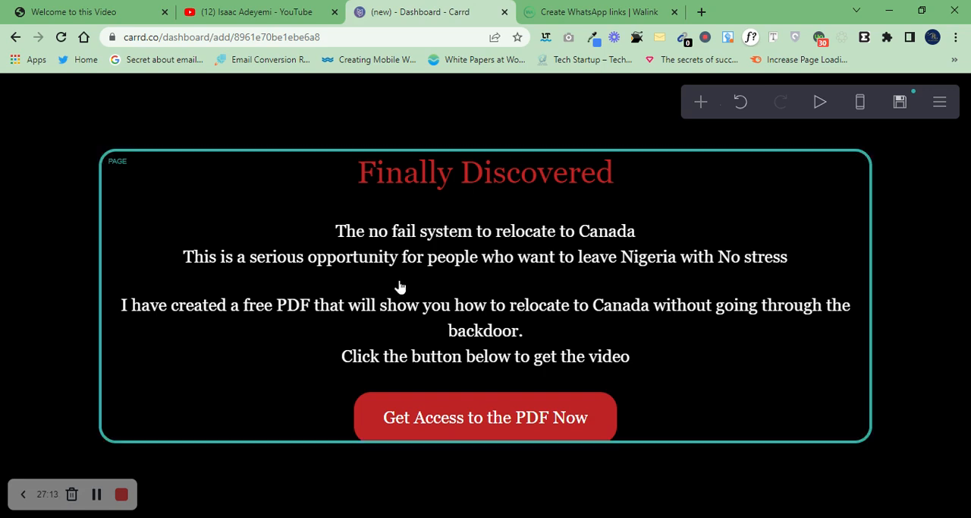
{"action": "left_click", "coordinate": [418, 260]}
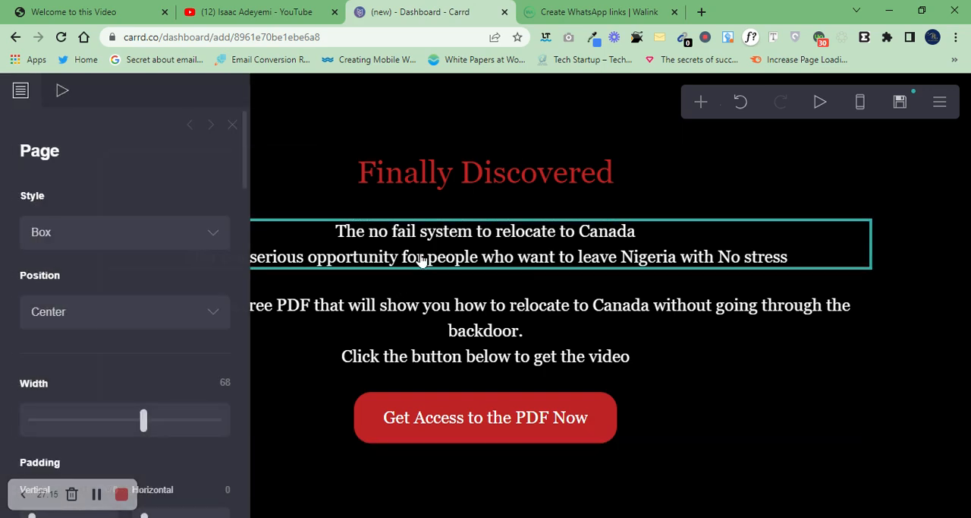
{"action": "left_click", "coordinate": [419, 310]}
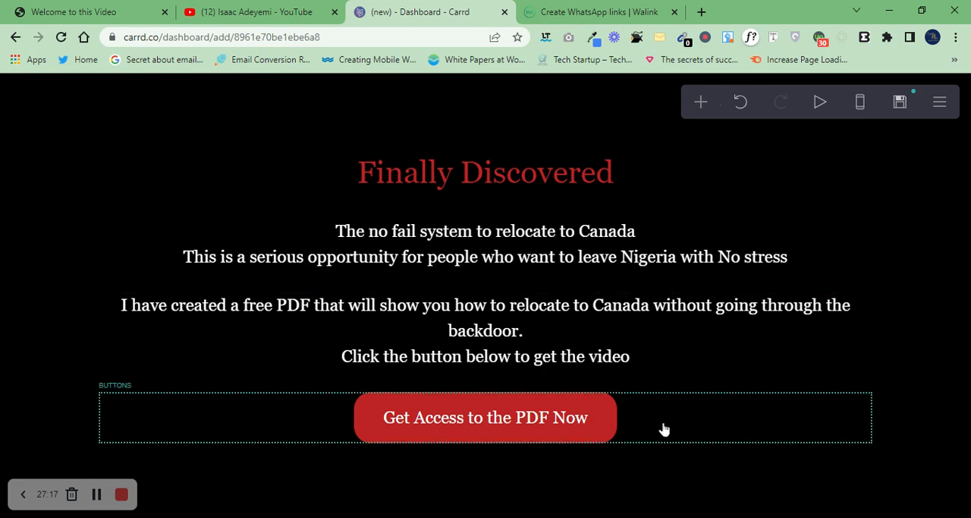
{"action": "left_click", "coordinate": [680, 416]}
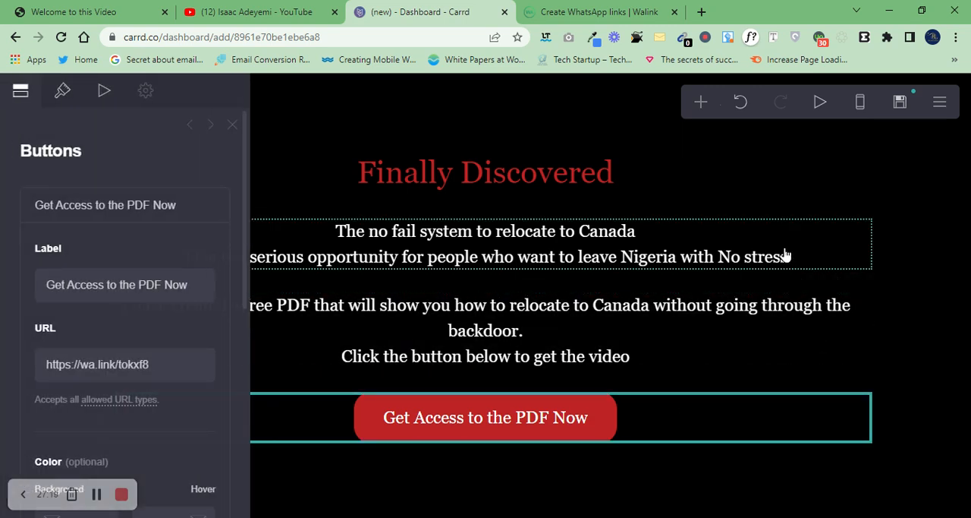
{"action": "left_click", "coordinate": [382, 144]}
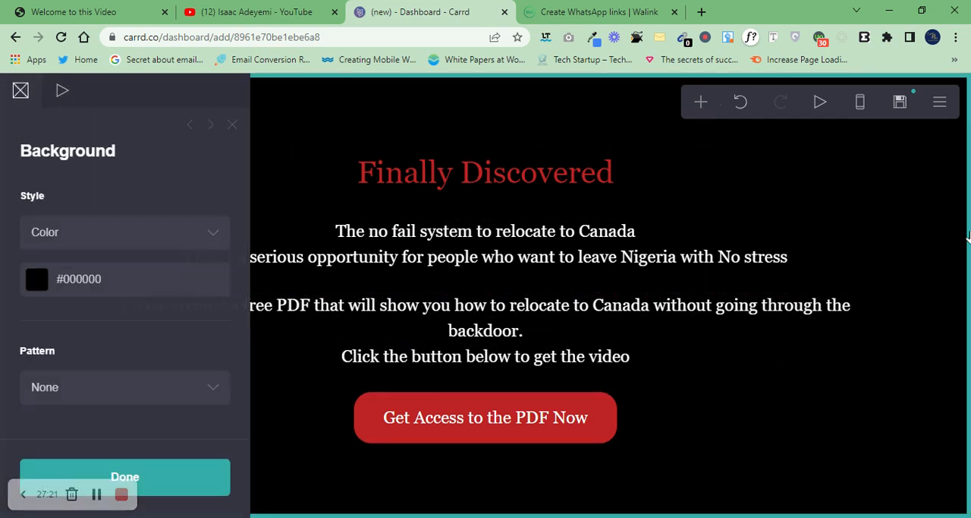
{"action": "left_click", "coordinate": [701, 104]}
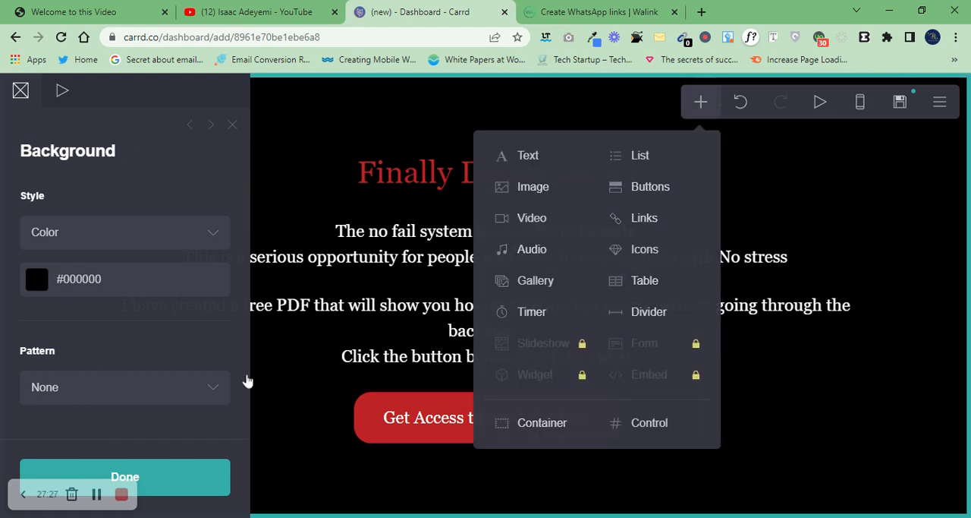
{"action": "left_click", "coordinate": [180, 479]}
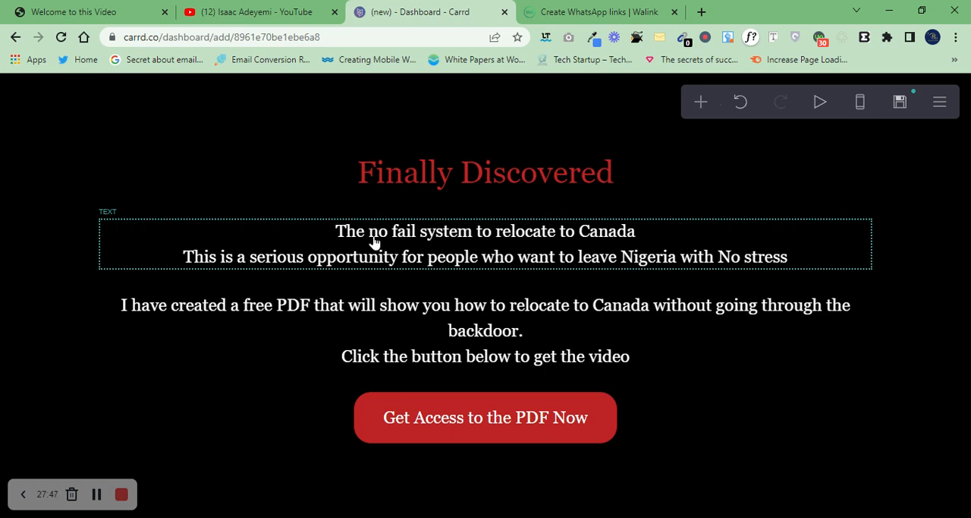
Step: Switch to the YouTube channel and view its uploaded videos
{"action": "left_click", "coordinate": [199, 7]}
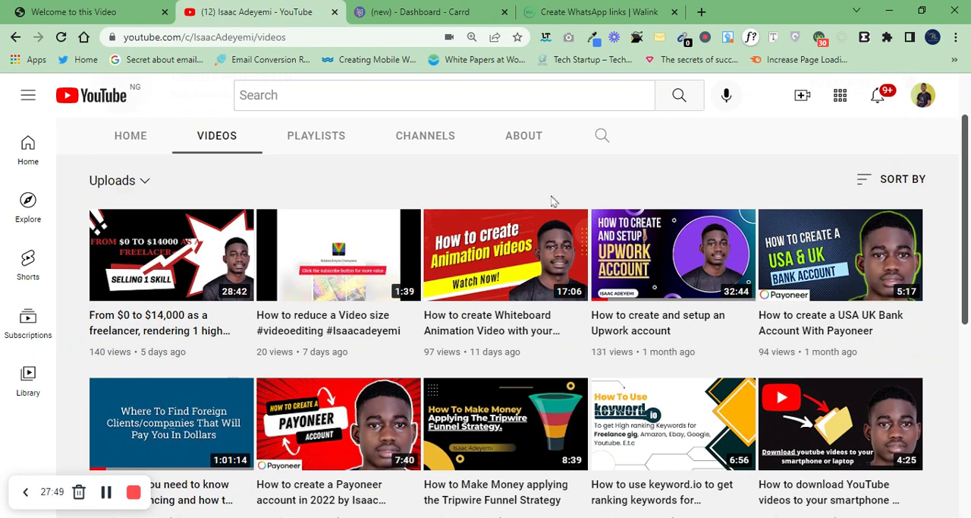